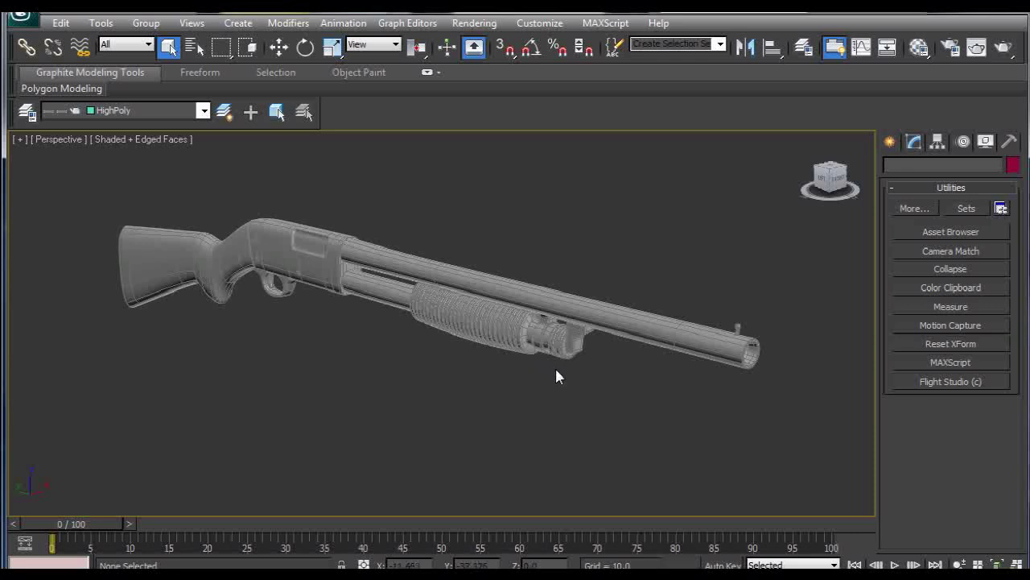
Step: Hide the 0 (default) and LowPoly layers so that only the HighPoly shotgun is displayed
right_click(665, 63)
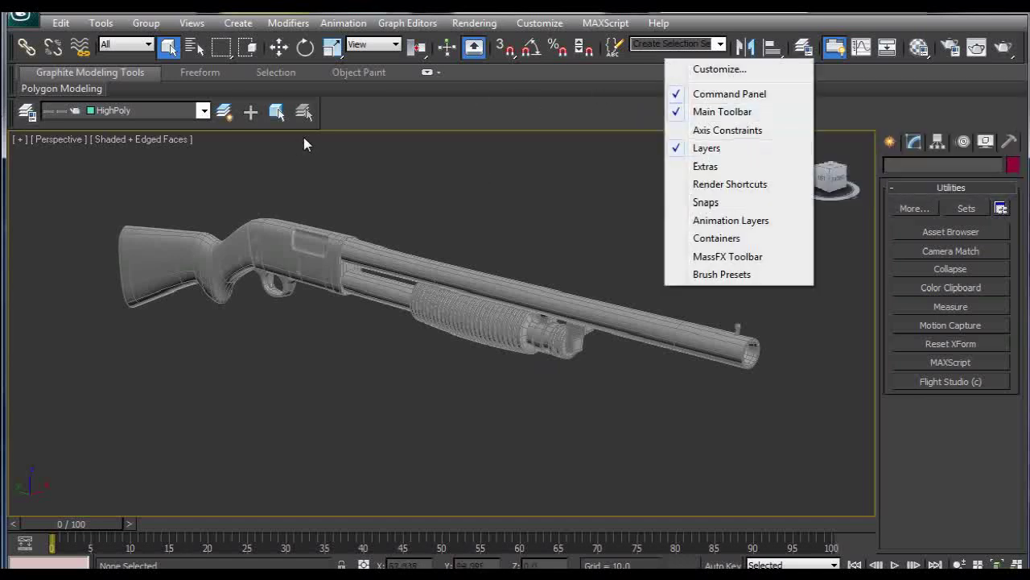
click(353, 117)
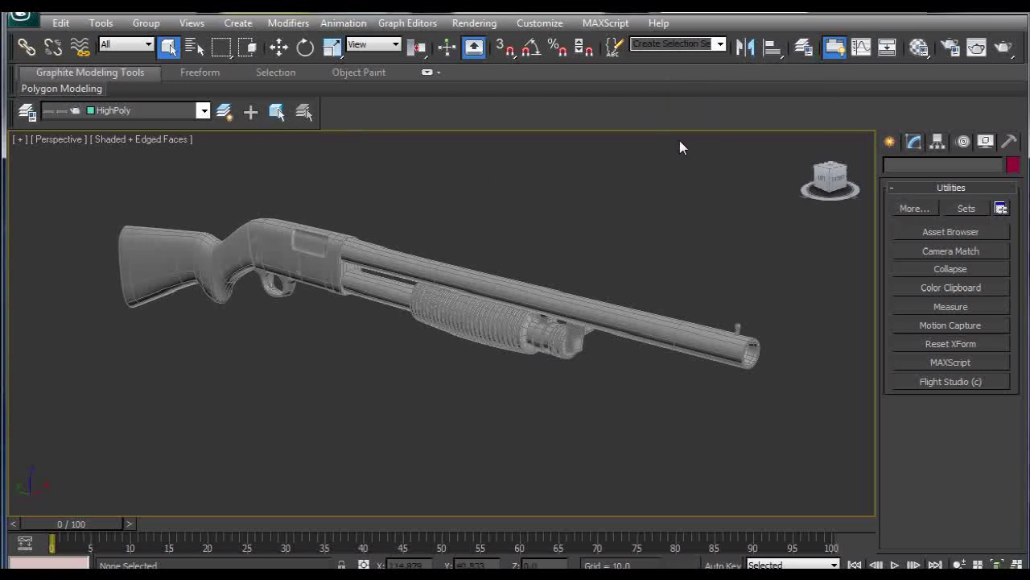
click(204, 111)
click(51, 131)
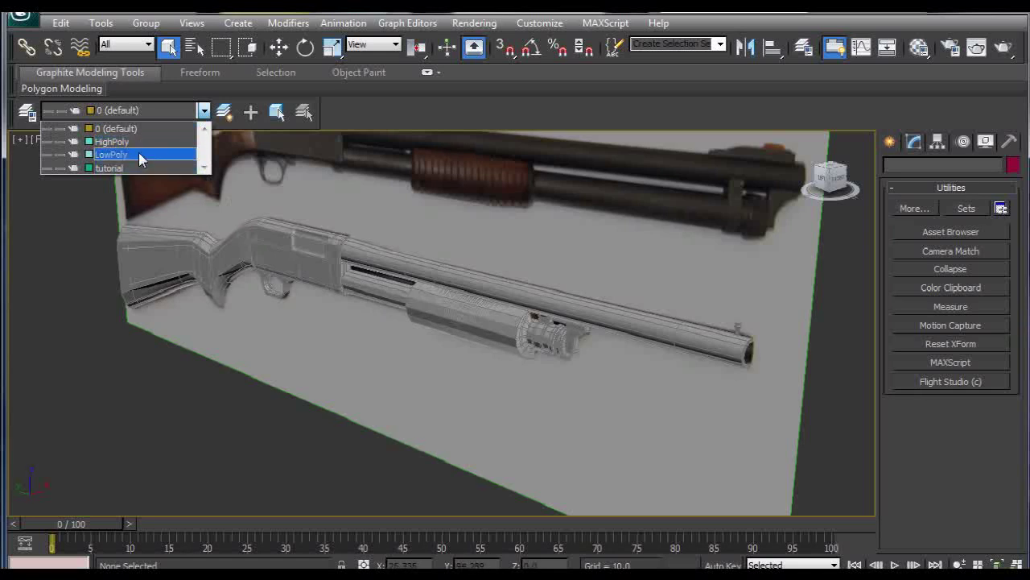
click(48, 128)
click(49, 141)
click(48, 153)
click(49, 141)
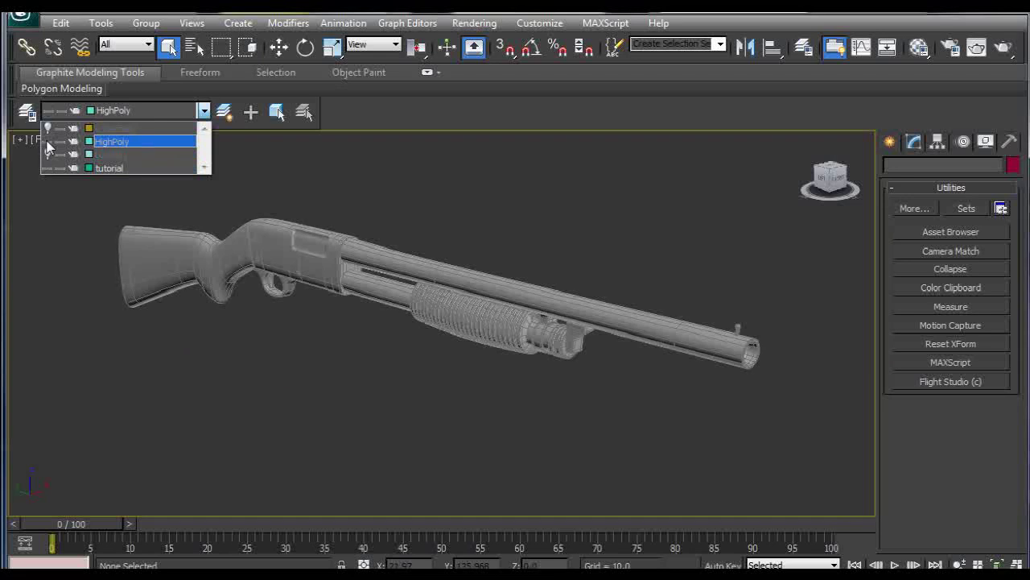
Step: Hide the HighPoly layer and show the LowPoly layer to inspect the low-poly shotgun
click(48, 140)
click(48, 154)
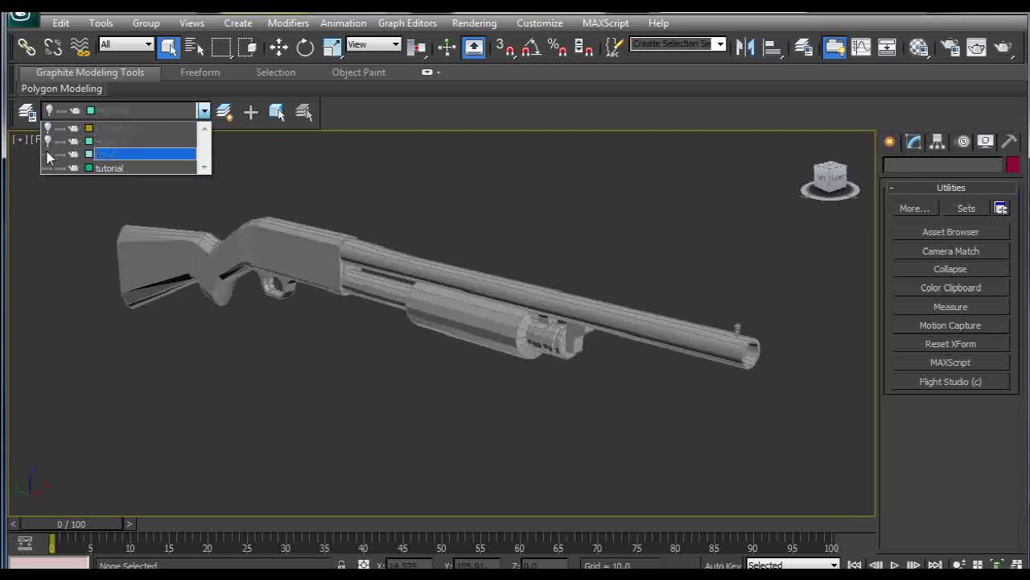
click(424, 329)
alt+middle_drag(424, 329, 402, 293)
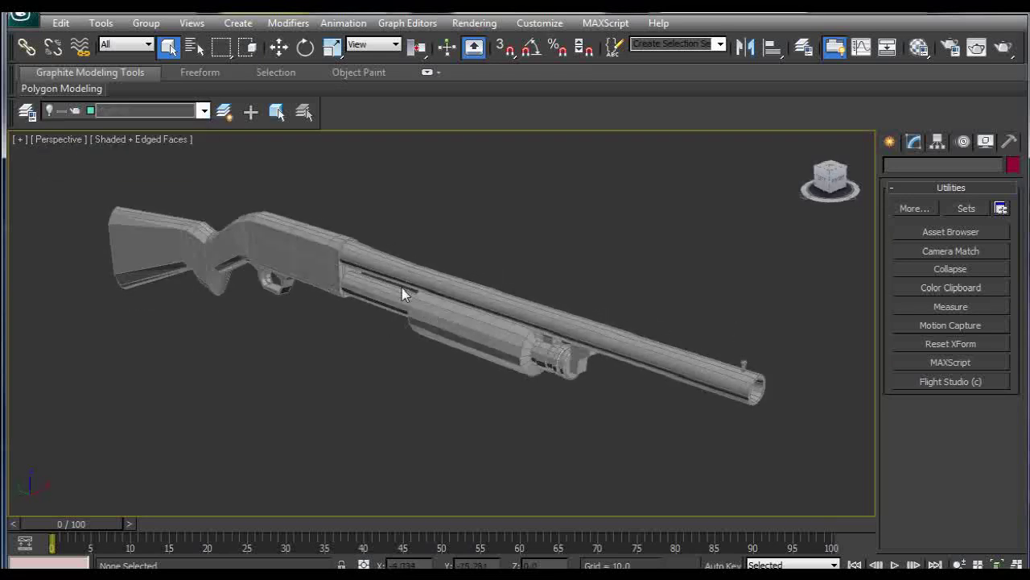
Step: Hide the HighPoly and LowPoly layers and make the visible 0 (default) layer the current one
click(189, 119)
click(49, 141)
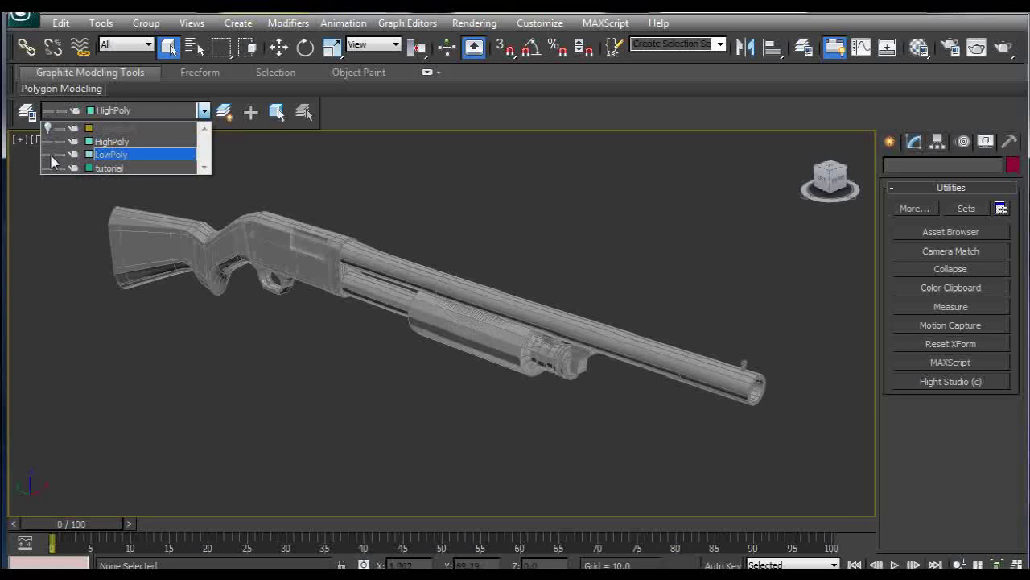
click(48, 128)
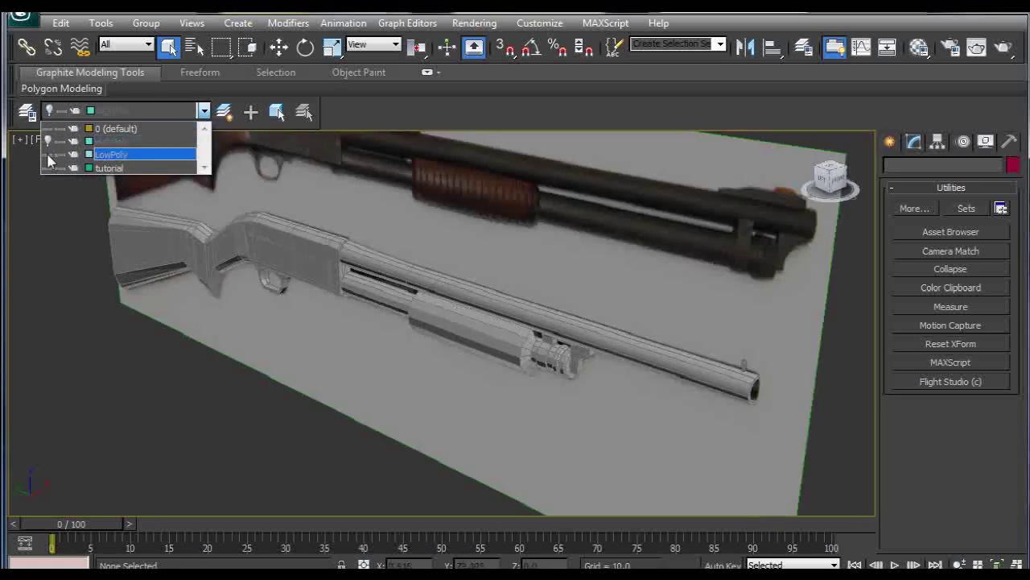
click(48, 157)
click(133, 130)
alt+middle_drag(184, 204, 375, 283)
Step: Unfreeze all objects and check the reference image plane's absolute world position
right_click(395, 291)
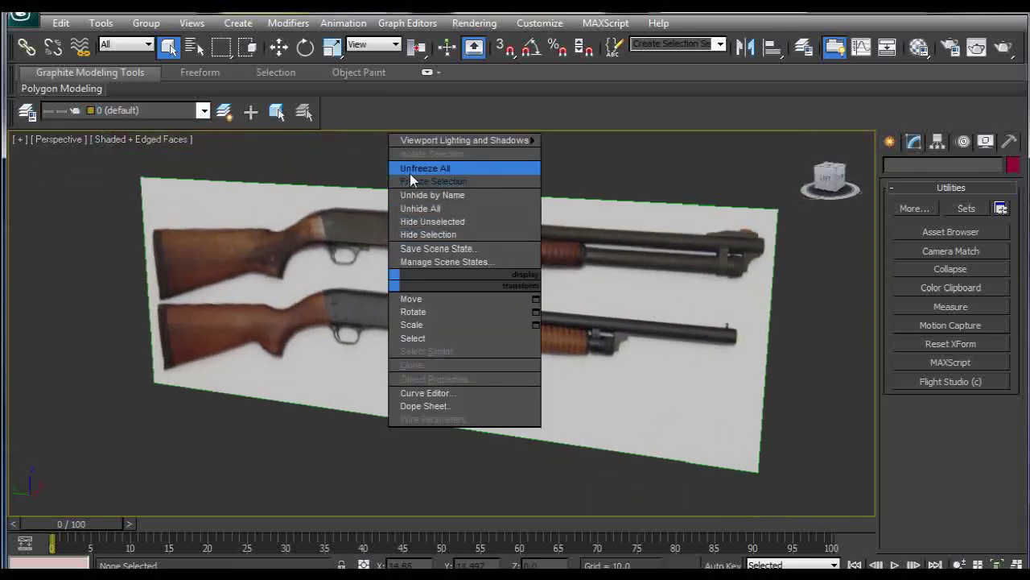
click(410, 169)
click(438, 270)
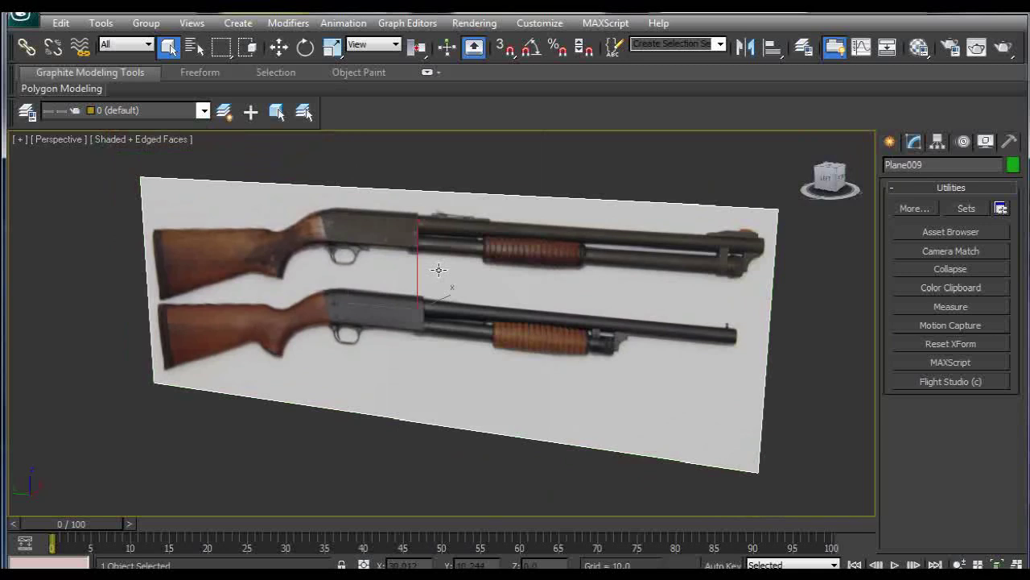
right_click(280, 48)
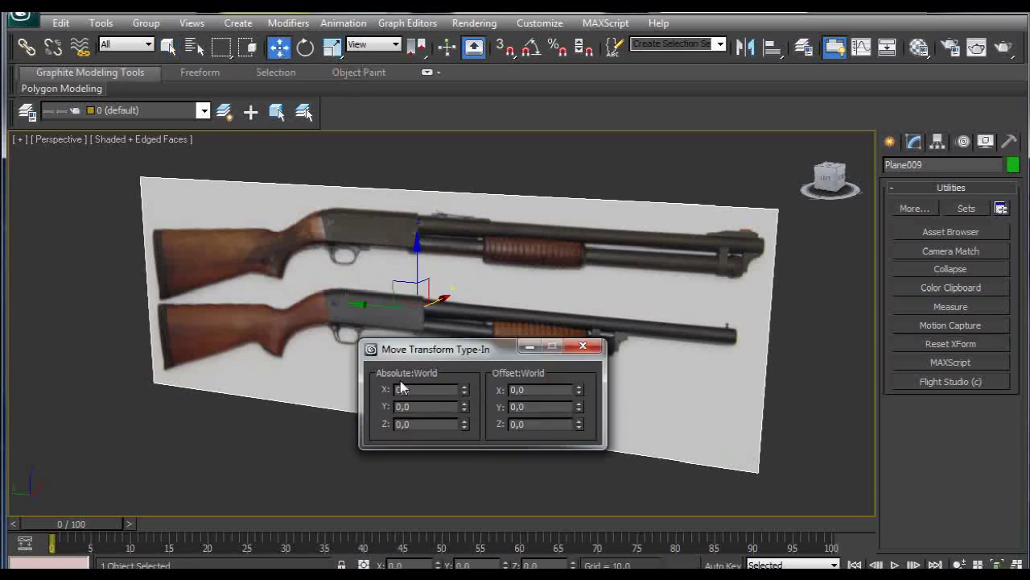
click(582, 347)
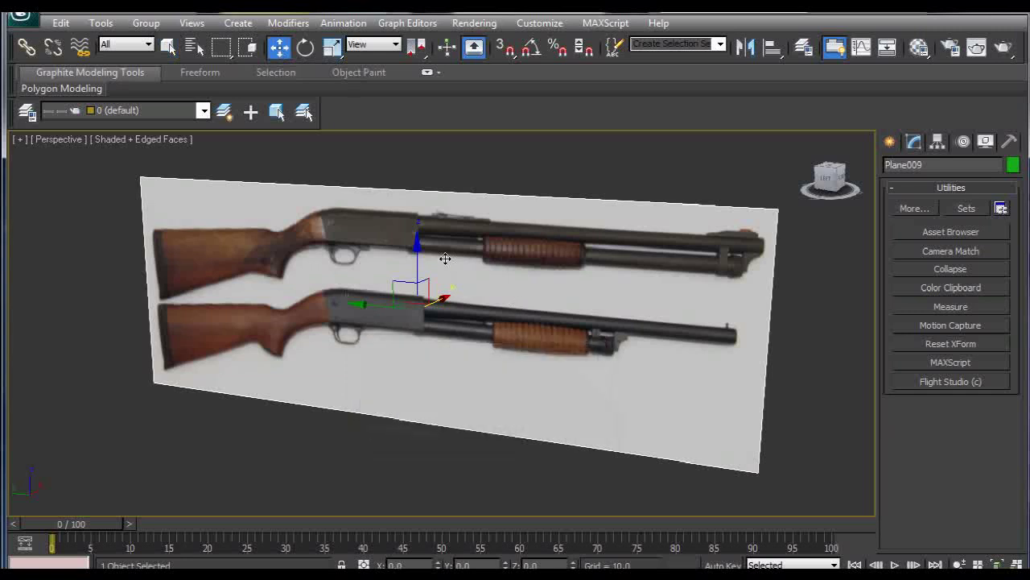
Step: Freeze the reference image plane and display the Left view in Consistent Colors
right_click(449, 259)
click(475, 154)
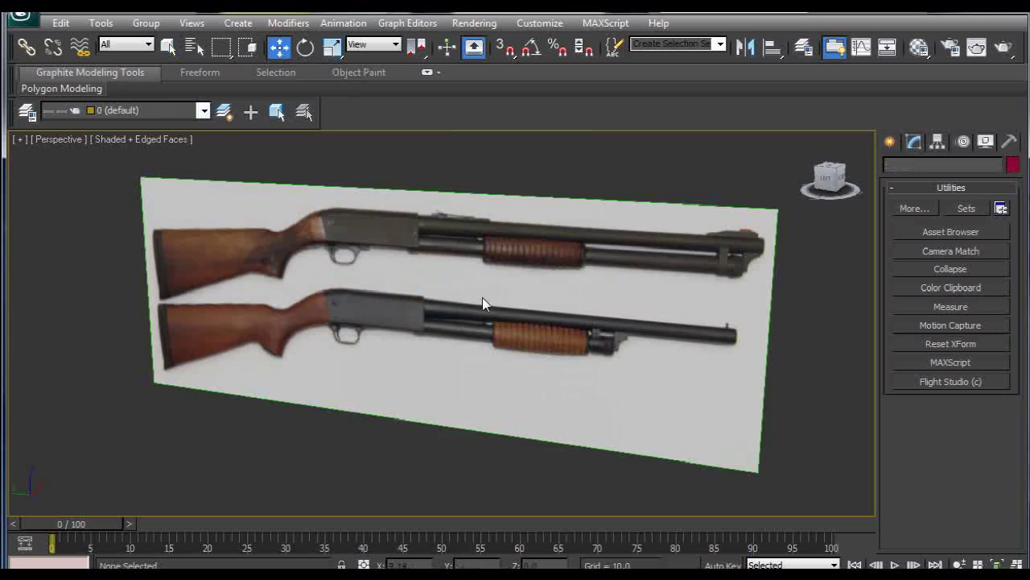
key(l)
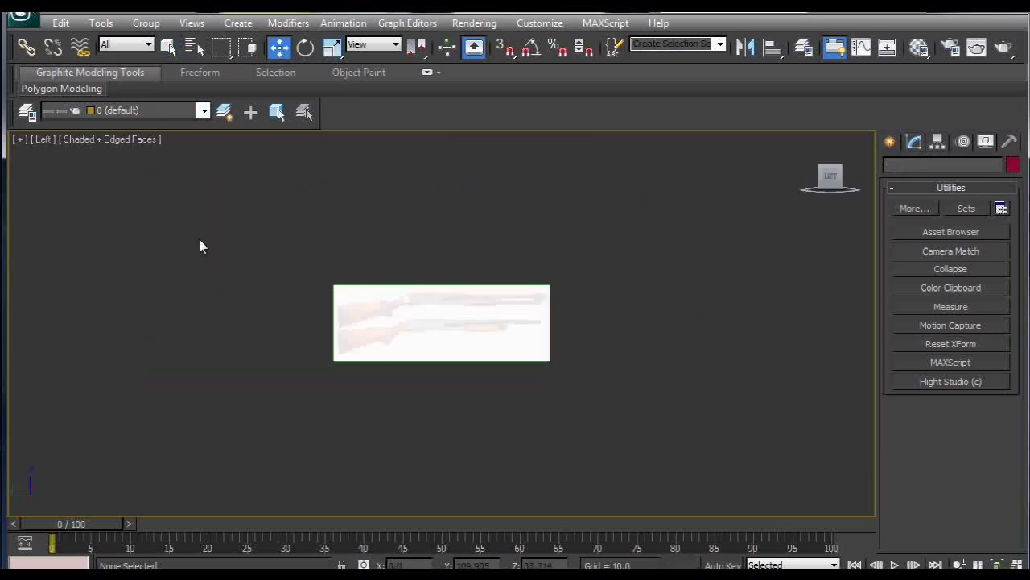
click(132, 144)
click(171, 195)
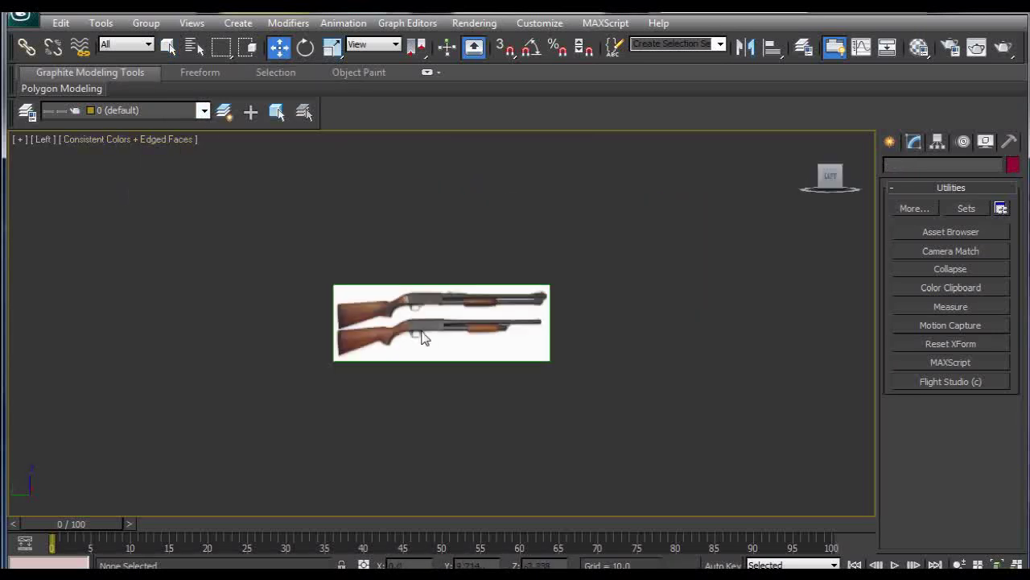
scroll(424, 337, up, 5)
Step: Create a see-through plane about 5.59 by 14.28 with one segment each way over the lower shotgun's receiver
click(890, 141)
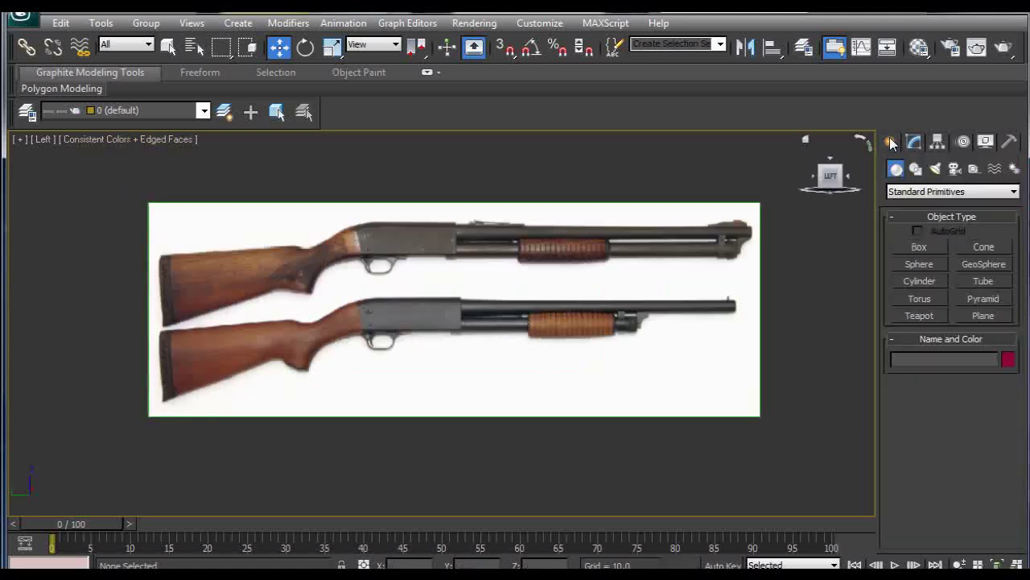
click(983, 315)
scroll(692, 322, up, 5)
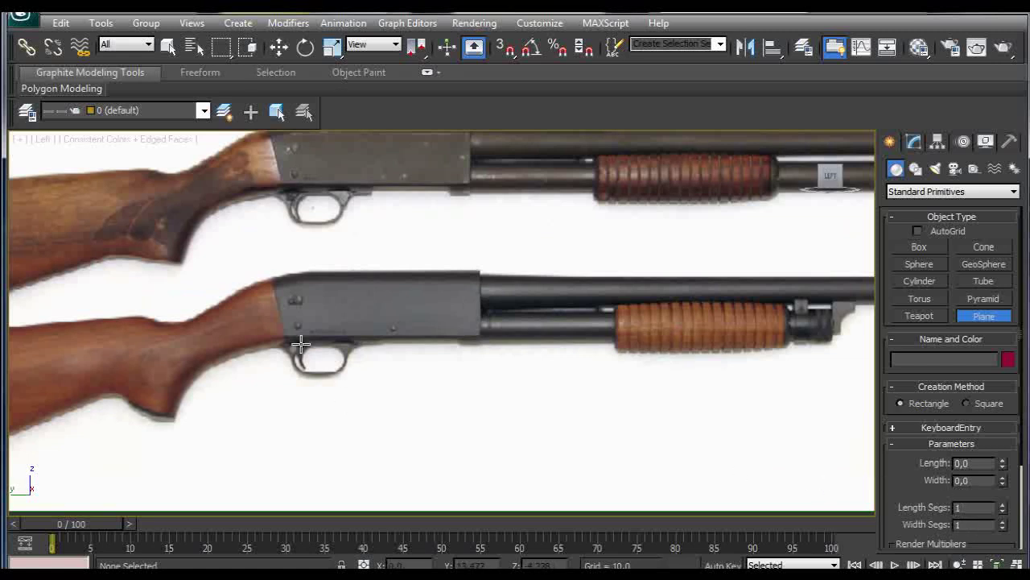
drag(479, 272, 307, 339)
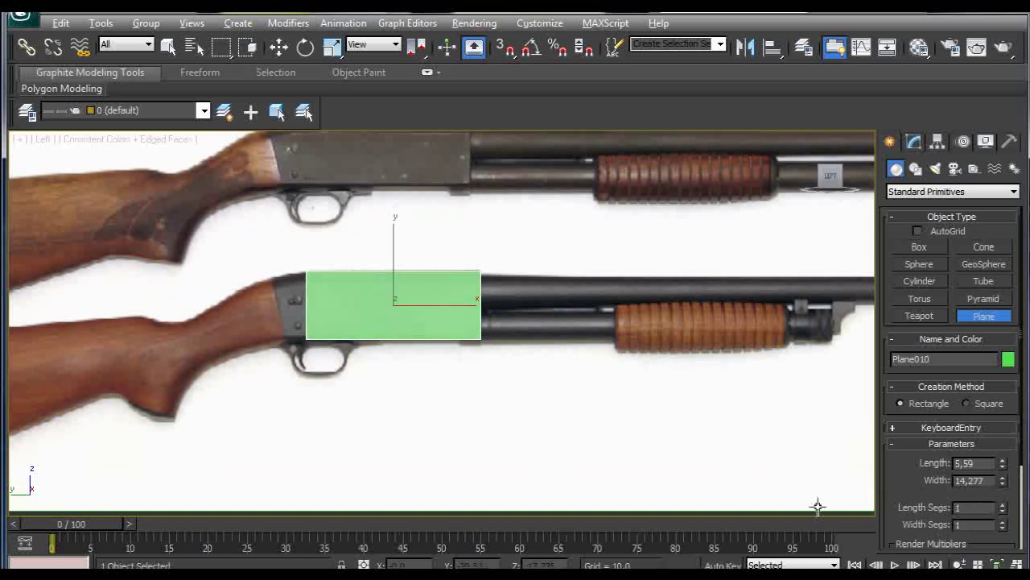
key(alt+x)
Step: Convert the receiver plane to an Editable Poly
click(913, 142)
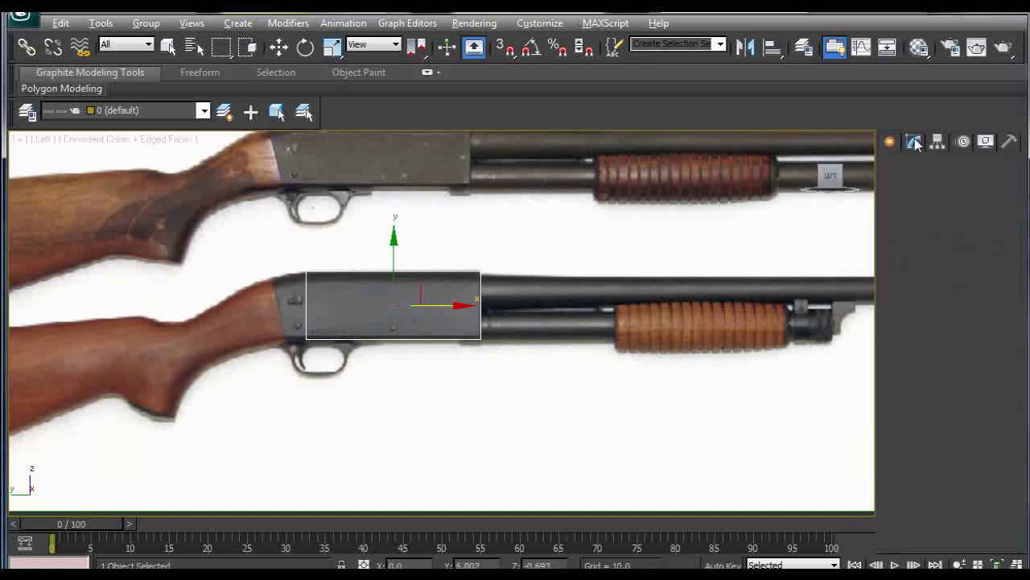
right_click(907, 209)
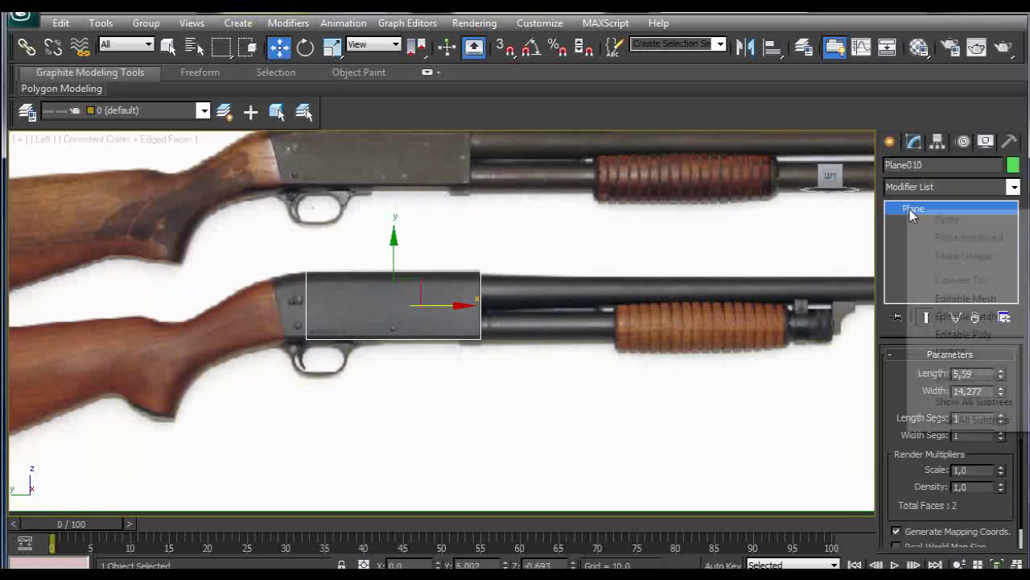
click(975, 334)
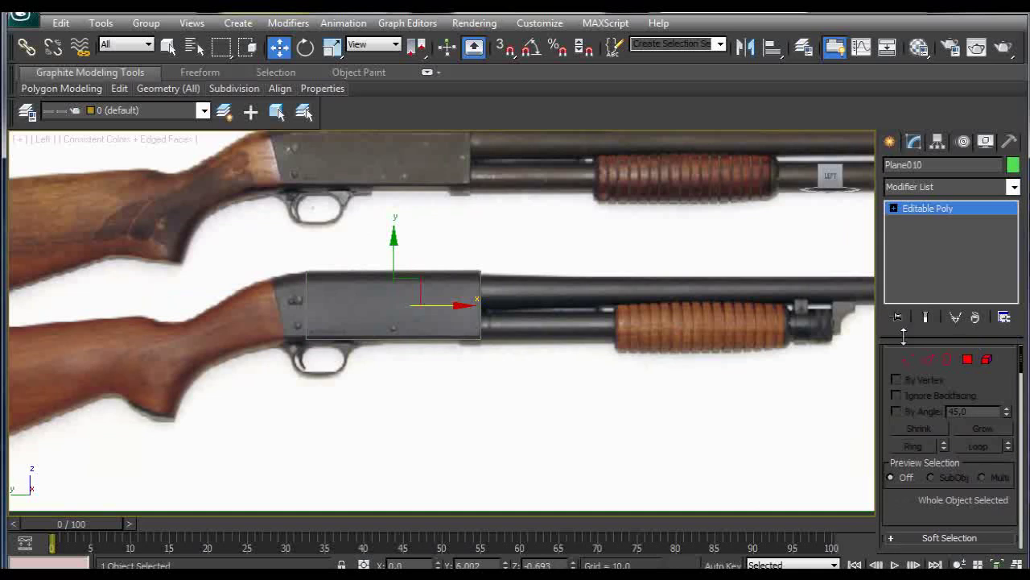
Step: Extend the plane's rear edge toward the stock and move its upper rear vertex onto the receiver's outline
key(2)
click(306, 306)
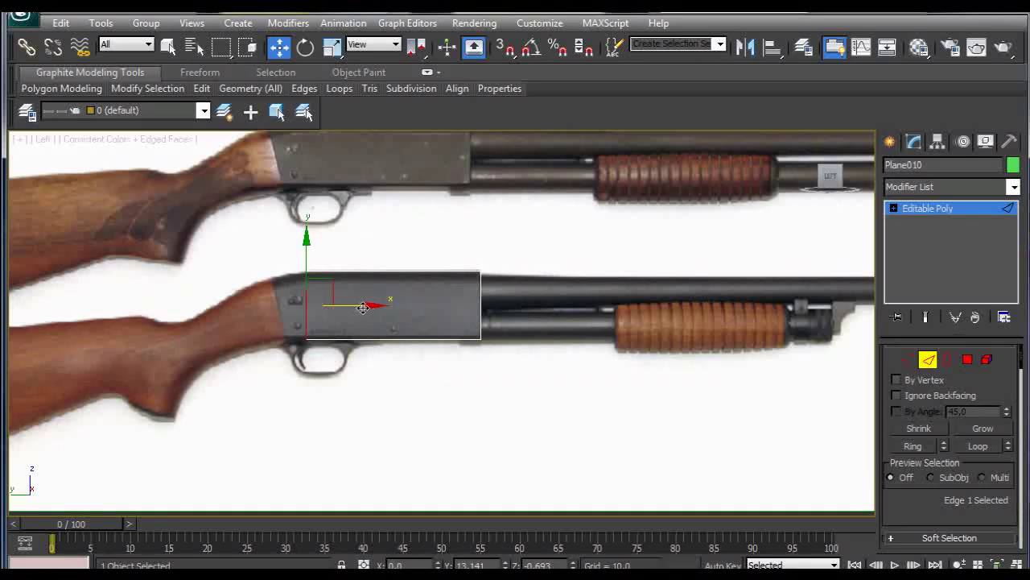
shift+drag(362, 307, 334, 304)
key(1)
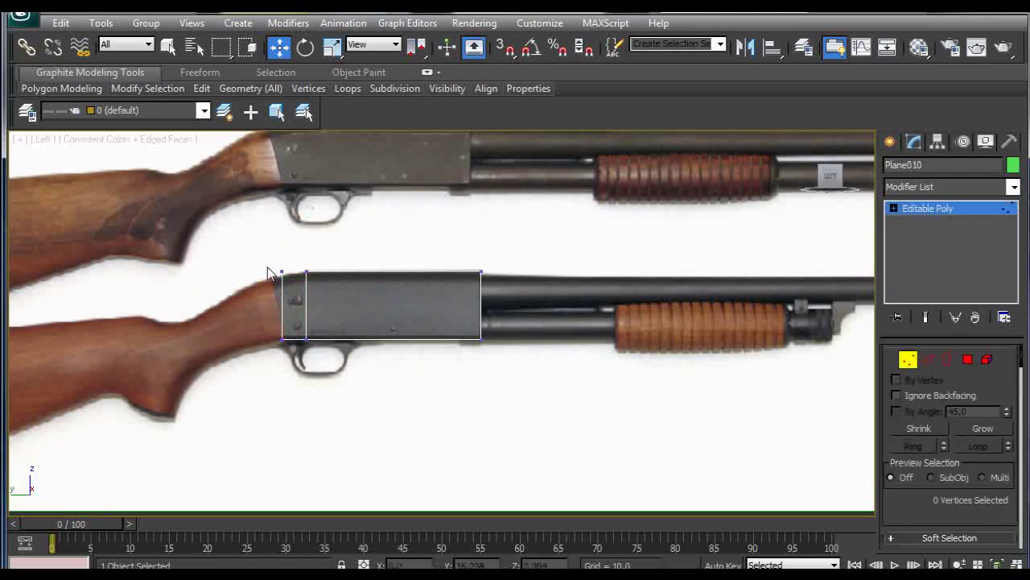
click(281, 272)
drag(297, 251, 289, 259)
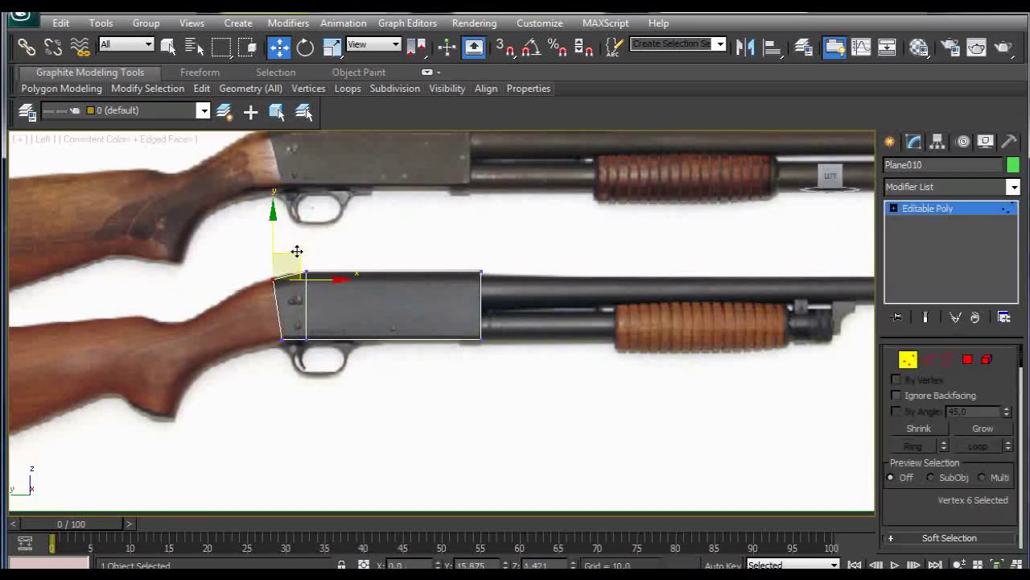
Step: Connect the receiver's vertical edges with 2 segments and a pinch of 54
middle_drag(391, 306, 430, 336)
key(2)
key(alt+r)
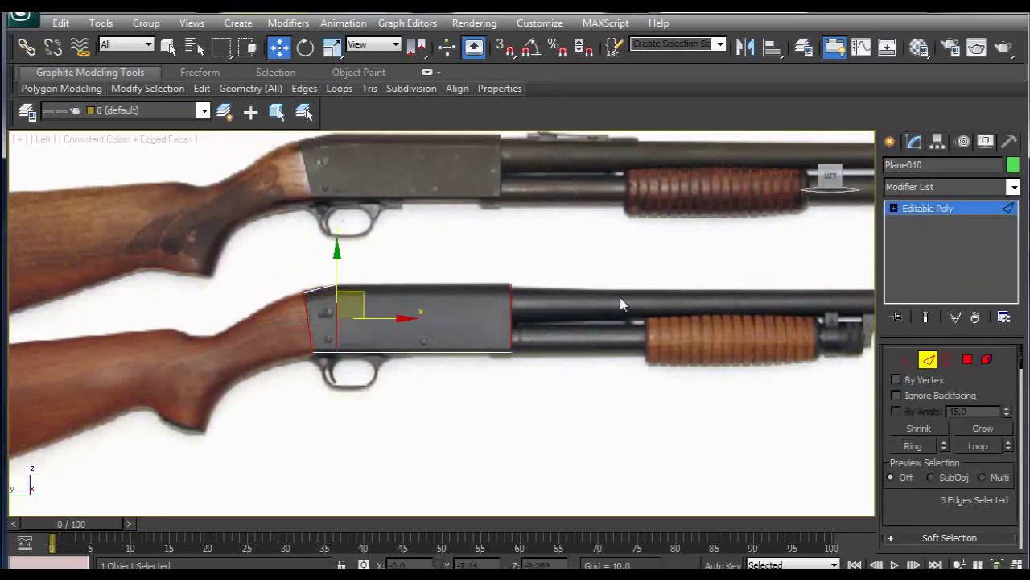
click(428, 72)
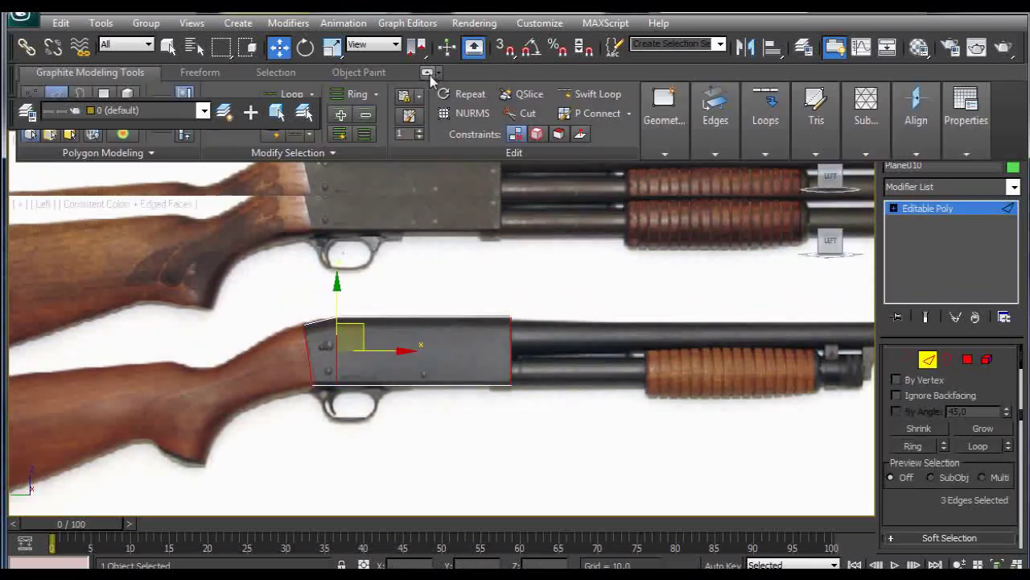
click(765, 151)
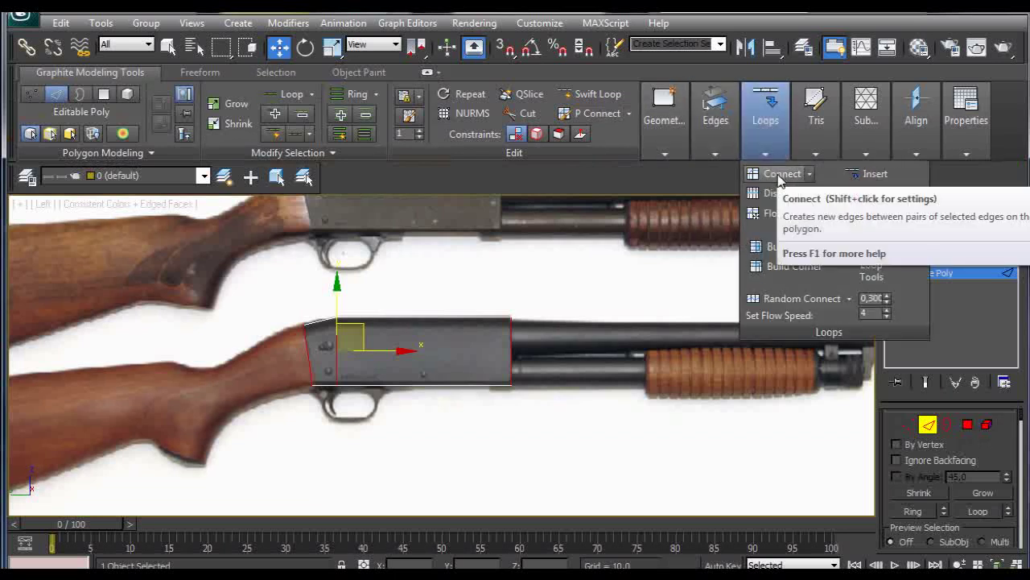
shift+click(777, 172)
click(458, 364)
drag(460, 394, 587, 400)
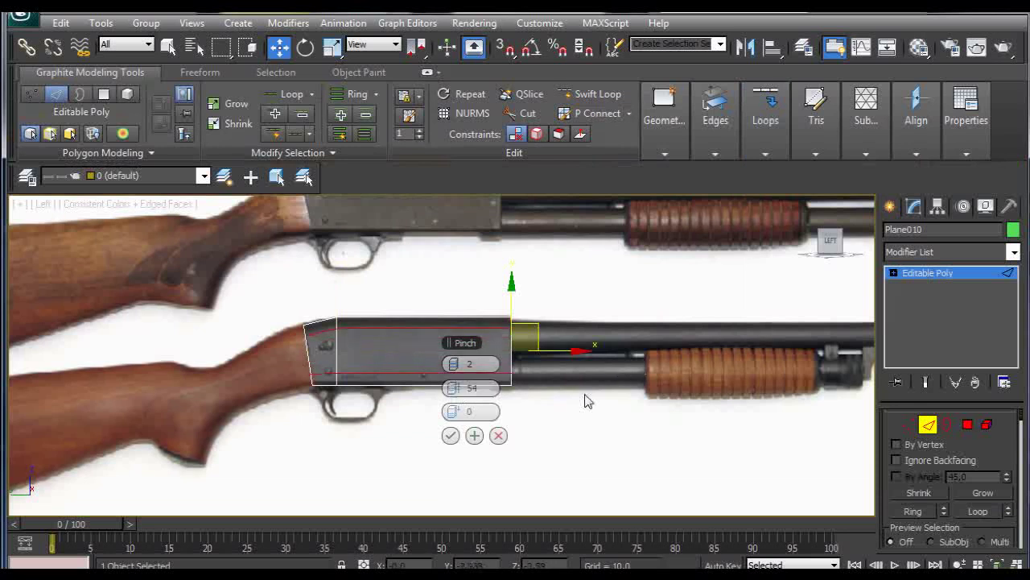
click(452, 435)
Step: Move the two new lengthwise edge loops outward along X to give the receiver's side a beveled shape
alt+middle_drag(561, 403, 462, 435)
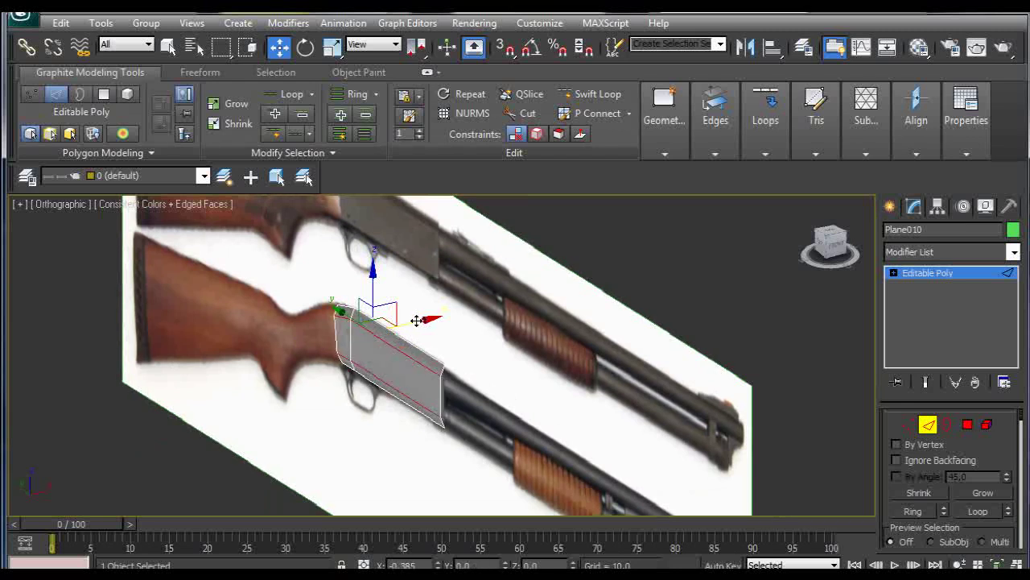
alt+middle_drag(416, 322, 529, 356)
click(483, 374)
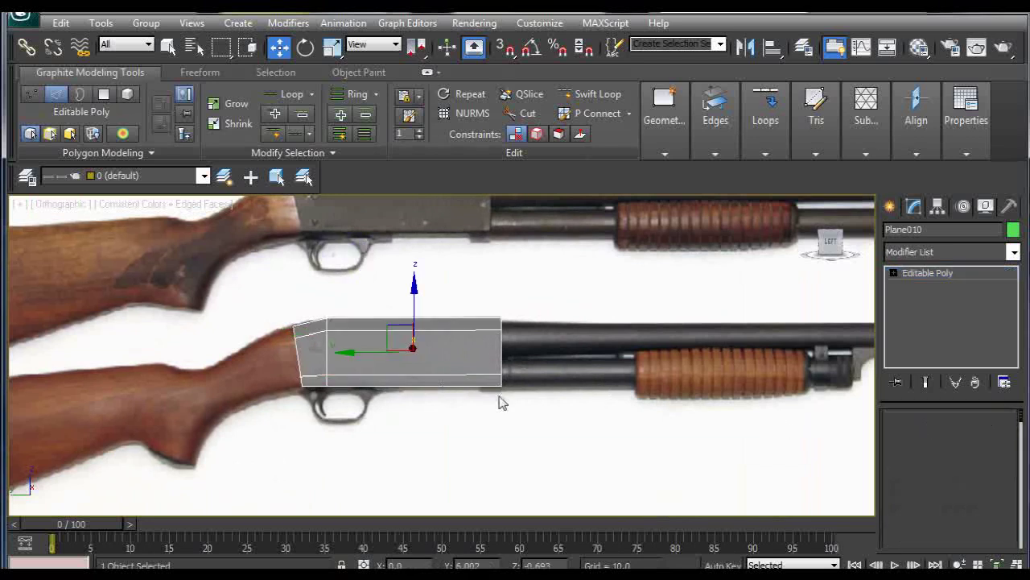
Step: Examine the beveled receiver side against the reference image from the Left view and from angled views
key(l)
scroll(439, 383, up, 6)
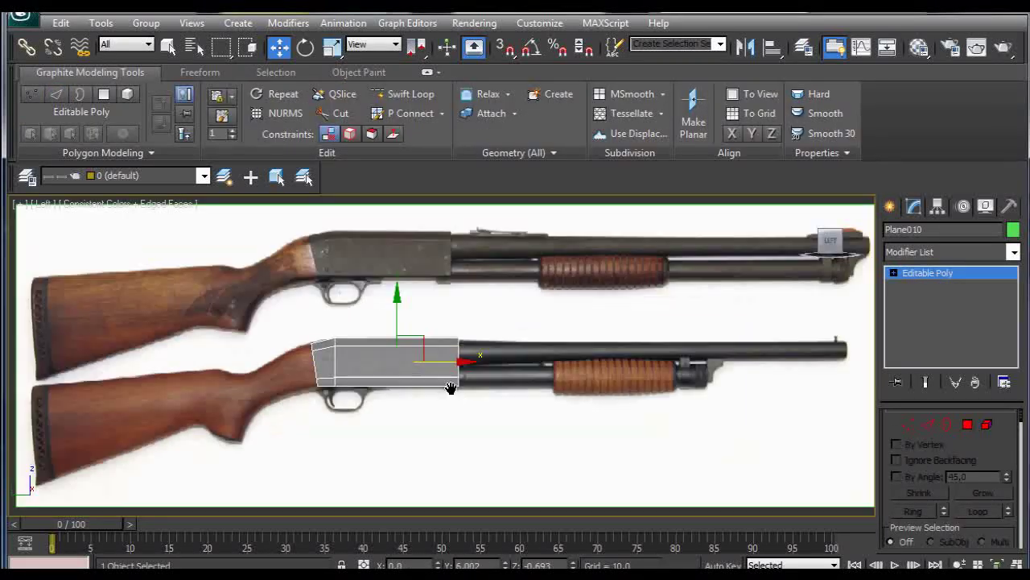
middle_drag(486, 366, 575, 367)
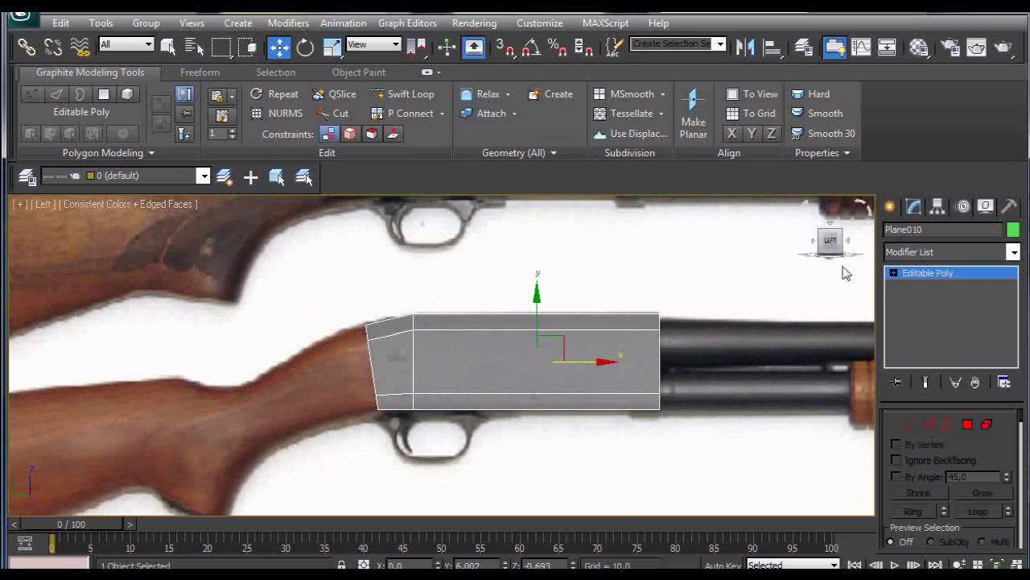
scroll(386, 367, down, 2)
middle_drag(369, 407, 441, 330)
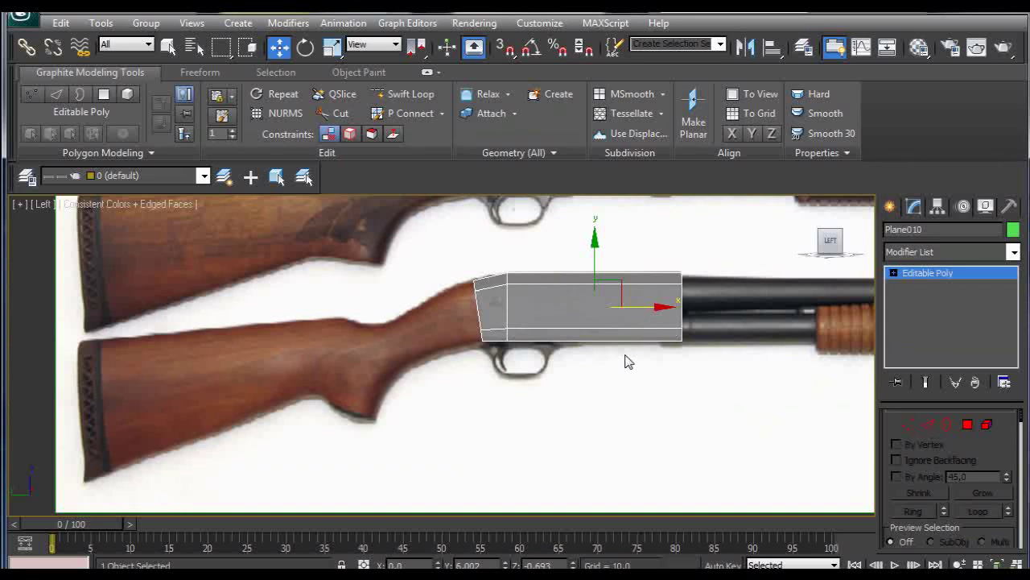
alt+middle_drag(621, 364, 580, 405)
alt+middle_drag(860, 313, 722, 300)
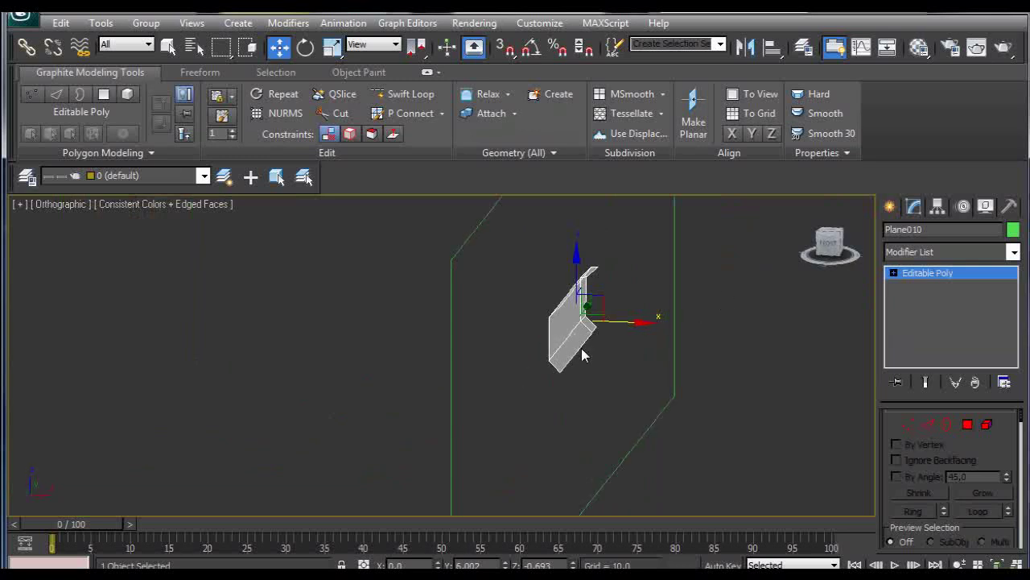
alt+middle_drag(540, 346, 586, 332)
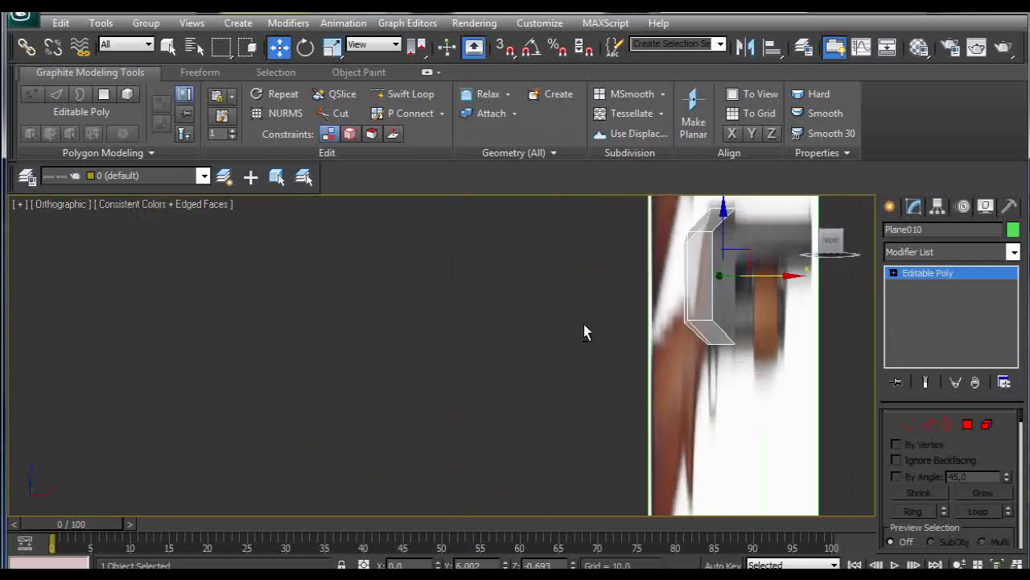
click(927, 424)
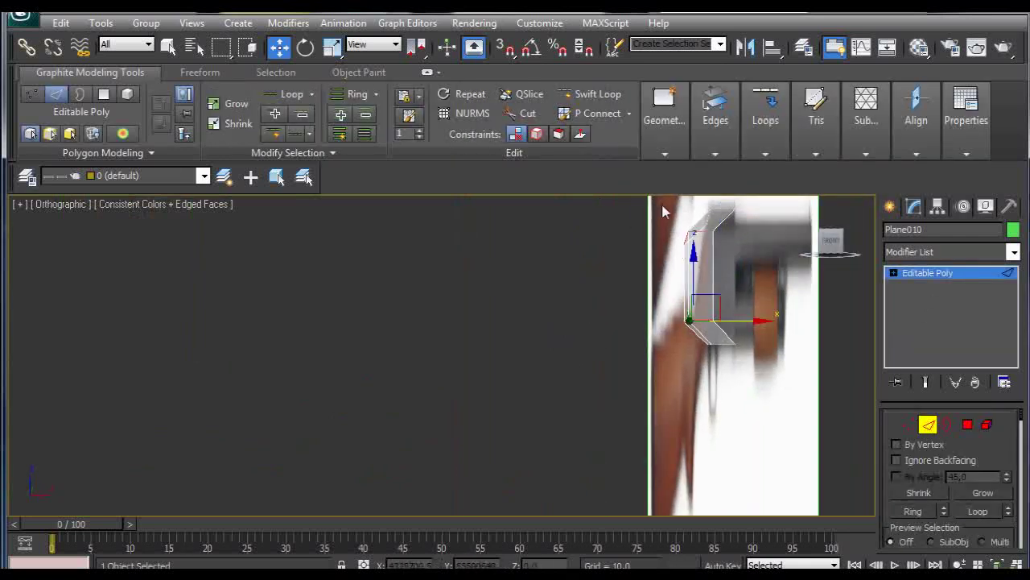
mouse_move(742, 157)
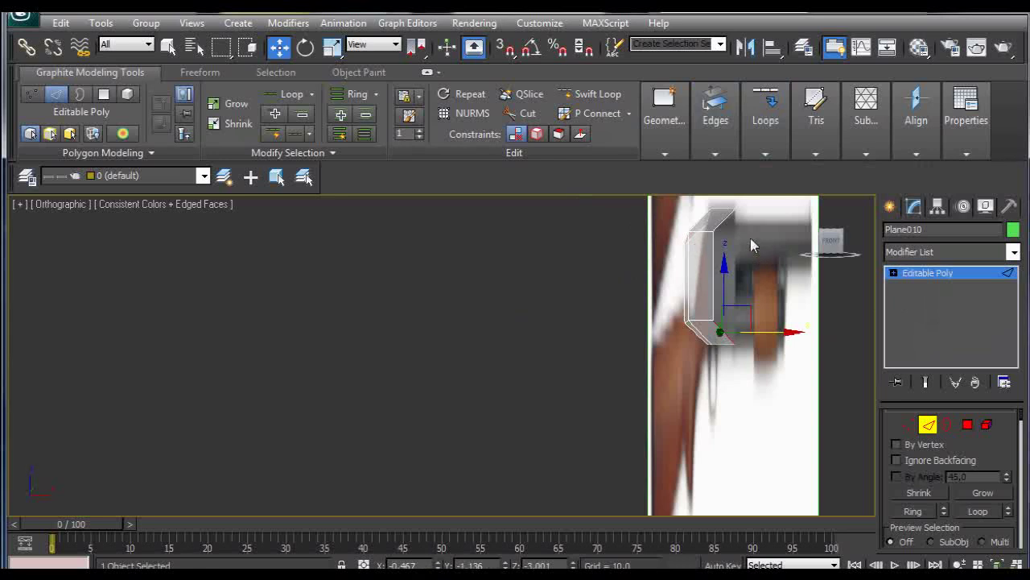
drag(727, 220, 721, 330)
click(727, 216)
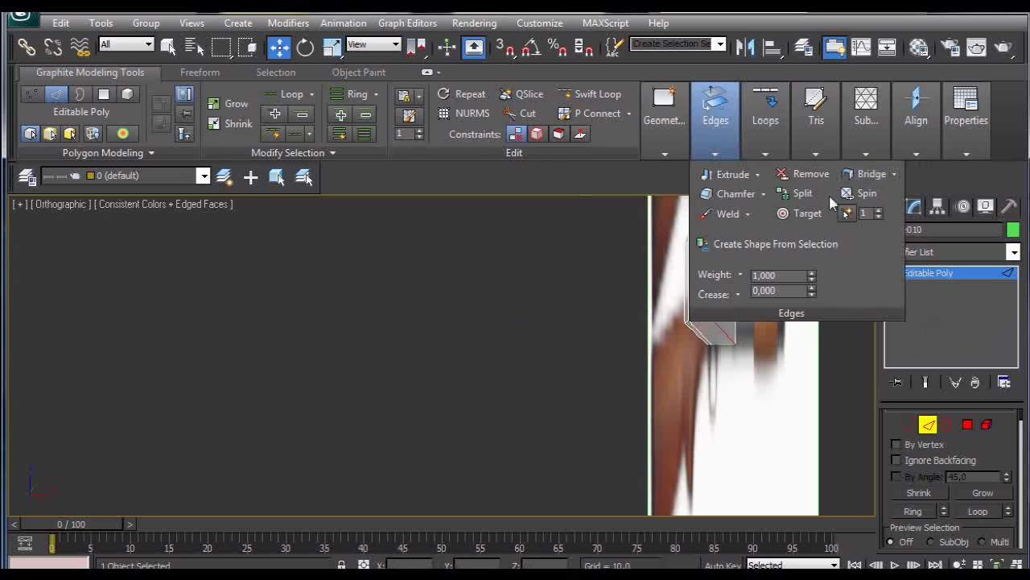
alt+middle_drag(640, 324, 863, 316)
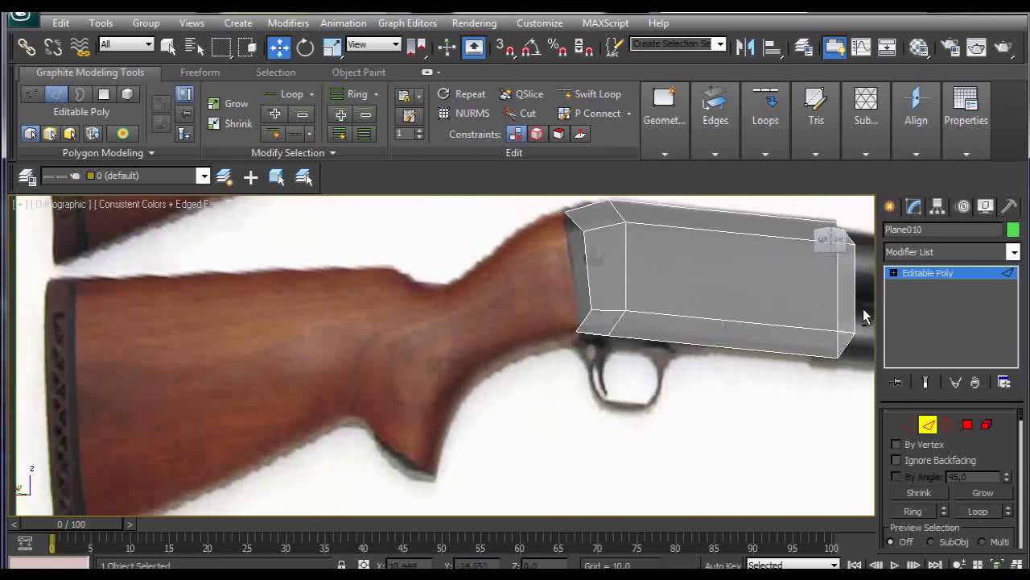
click(575, 226)
click(594, 323)
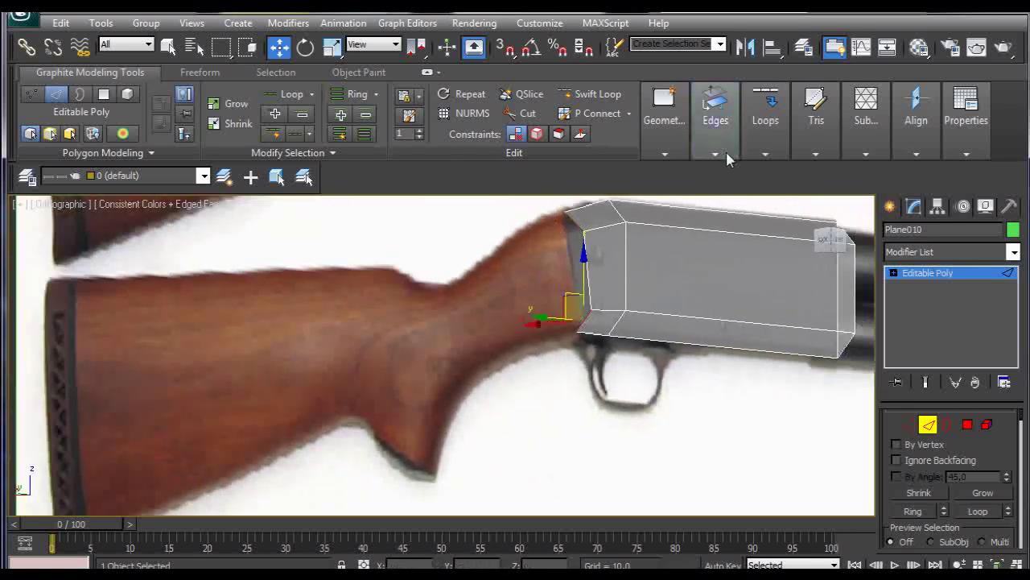
mouse_move(765, 133)
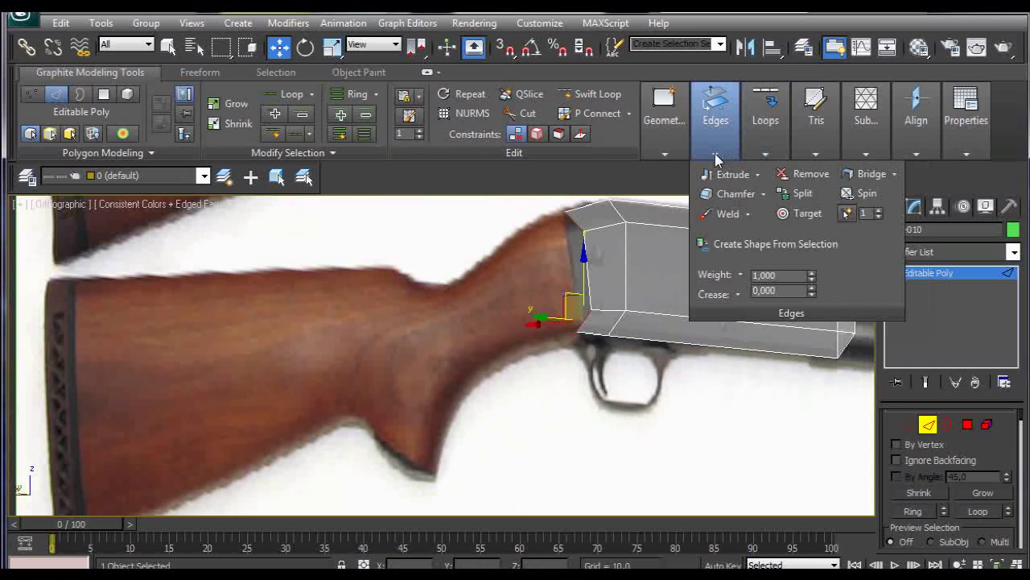
click(565, 213)
scroll(591, 243, down, 3)
scroll(610, 256, down, 2)
alt+middle_drag(609, 256, 534, 344)
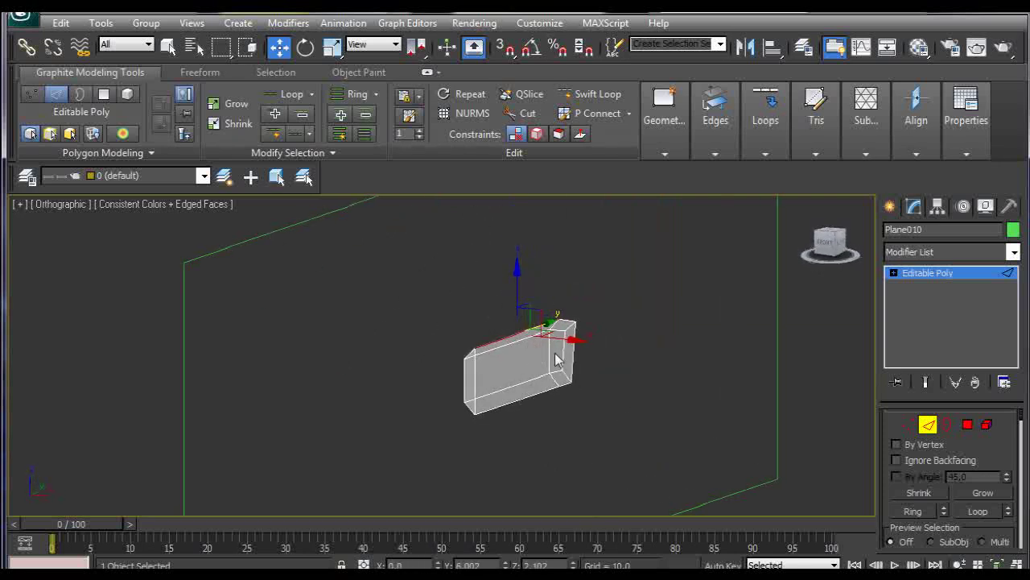
Step: Try mirroring the receiver half with a Symmetry modifier on the Z axis, and remove the modifier
click(934, 252)
text(sym)
key(Return)
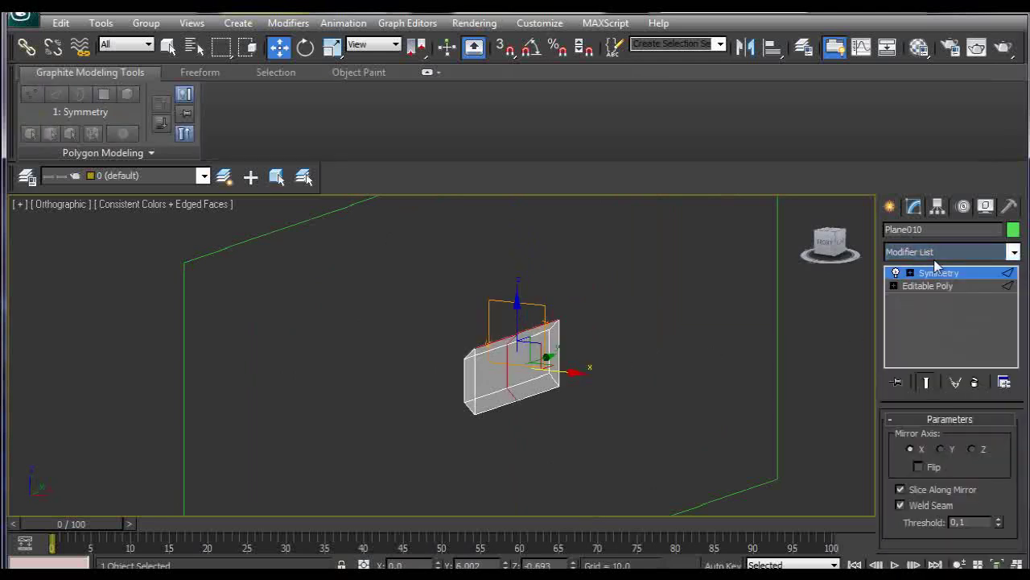
click(972, 449)
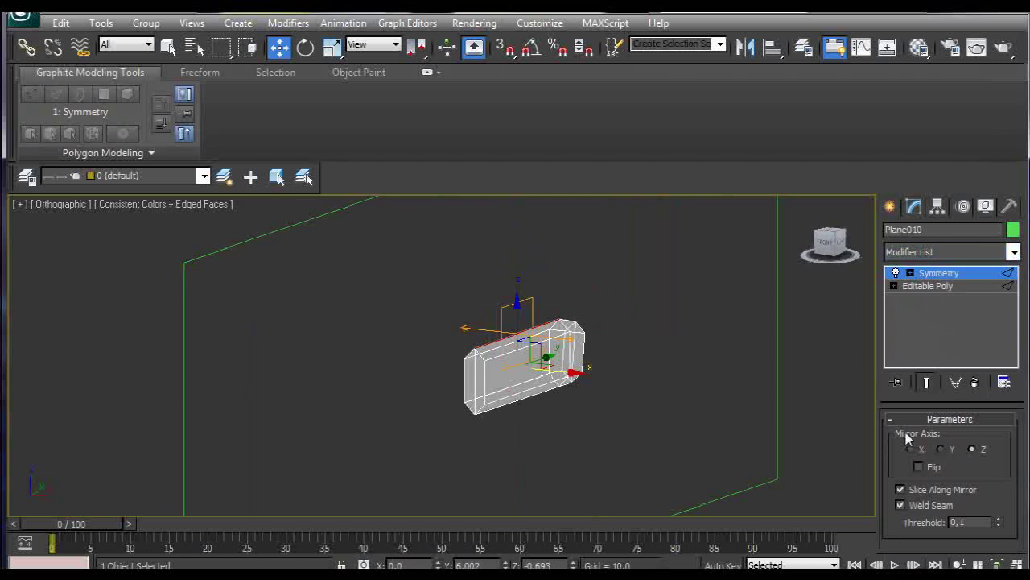
alt+middle_drag(576, 398, 610, 394)
scroll(616, 395, up, 4)
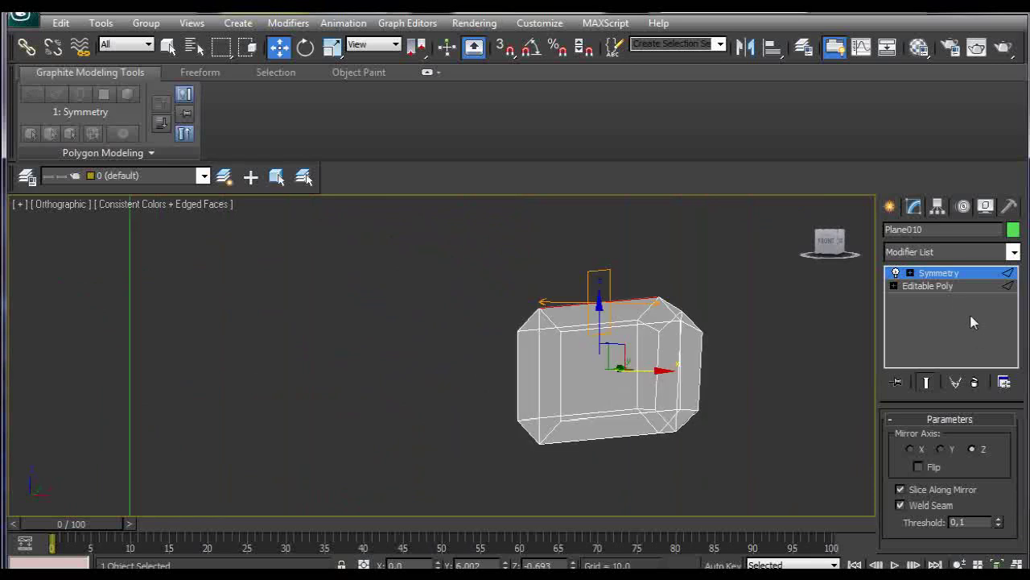
click(974, 383)
Step: Apply a TurboSmooth modifier to the receiver and display it in the Left view
alt+middle_drag(627, 391, 889, 339)
click(924, 256)
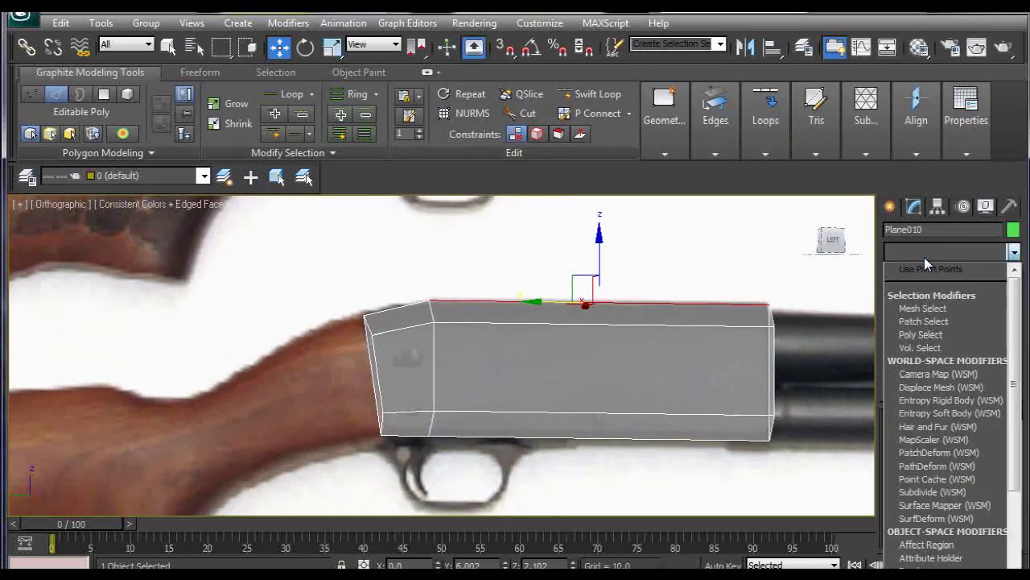
click(638, 379)
key(l)
scroll(631, 367, up, 6)
middle_drag(381, 373, 503, 386)
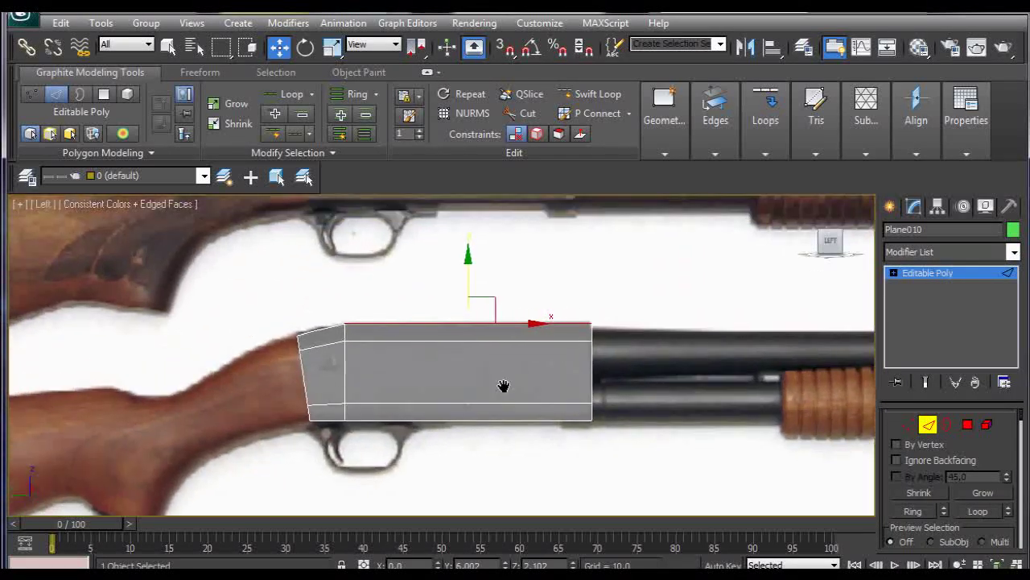
click(935, 254)
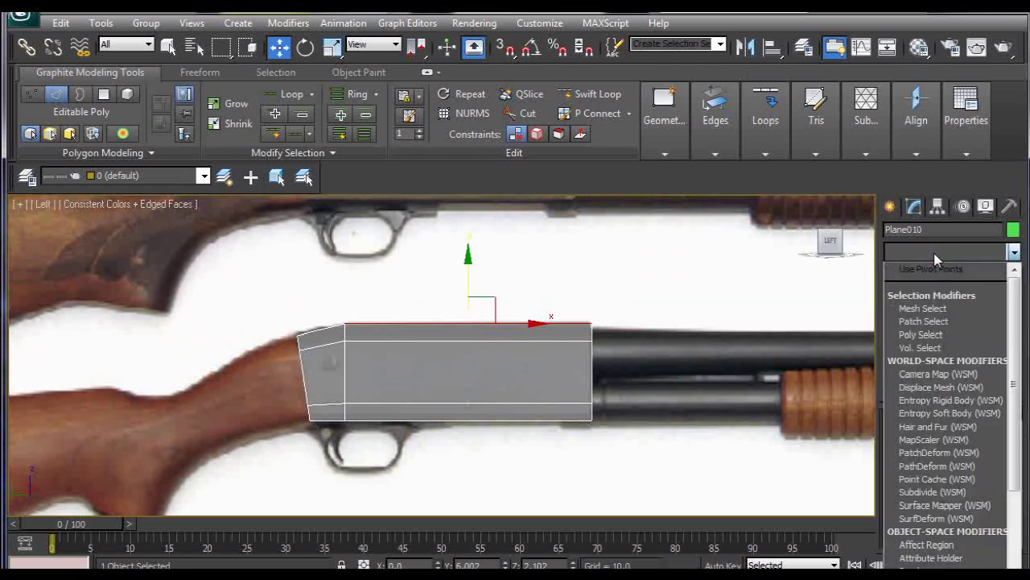
key(t)
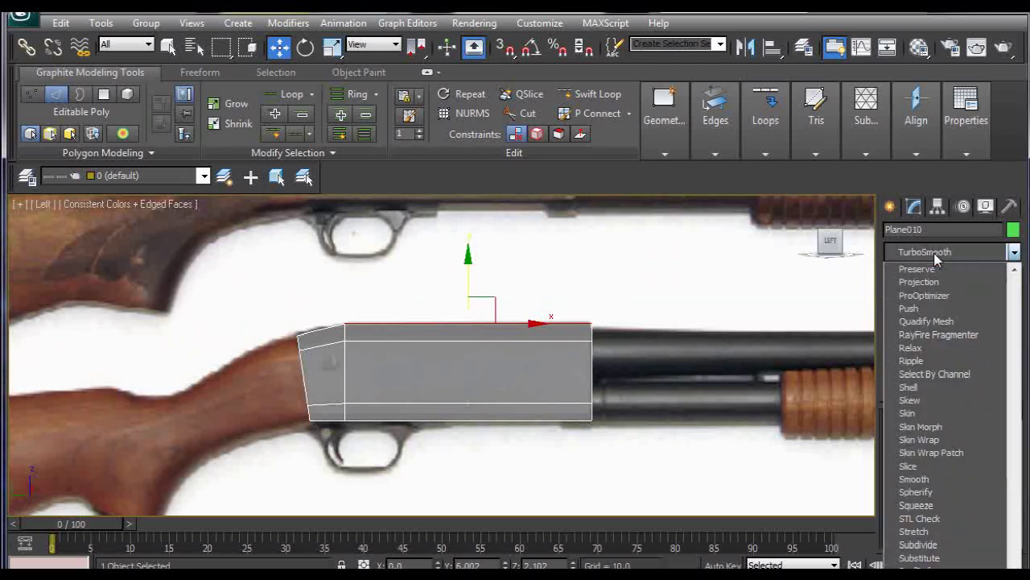
key(Return)
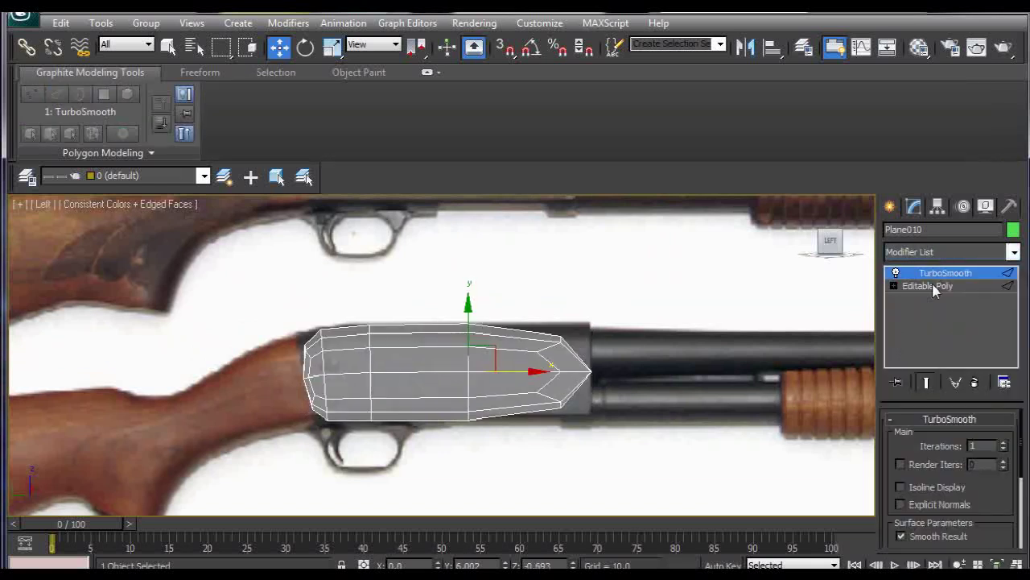
Step: Delete the receiver's front and rear end polygons at the Editable Poly level beneath TurboSmooth
click(932, 287)
alt+middle_drag(722, 375, 652, 378)
key(4)
click(554, 372)
alt+middle_drag(553, 372, 608, 377)
ctrl+click(399, 327)
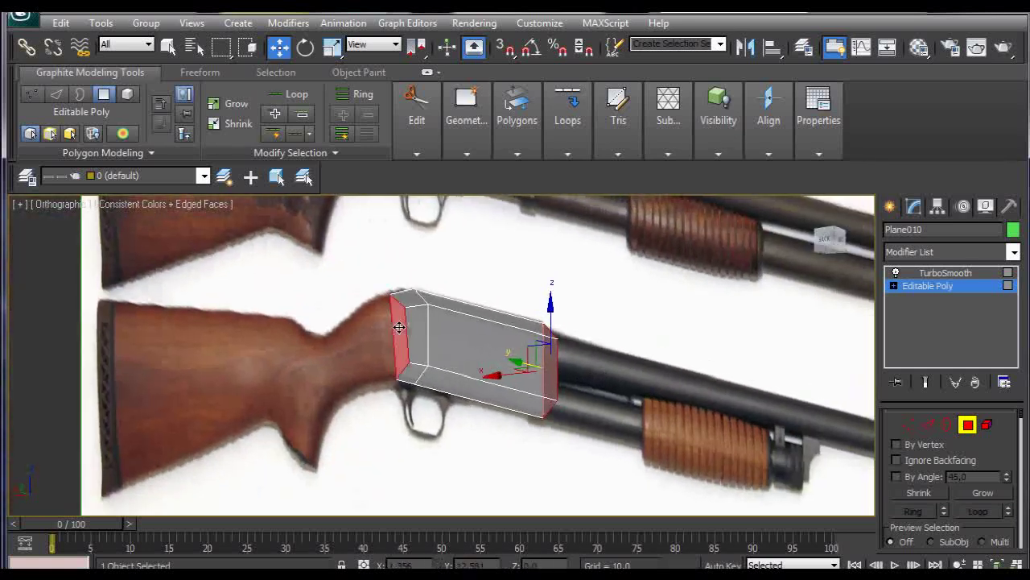
click(730, 368)
Step: Examine the receiver with and without TurboSmooth against the reference image in the Perspective and Left views
click(946, 273)
alt+middle_drag(644, 378, 623, 140)
key(p)
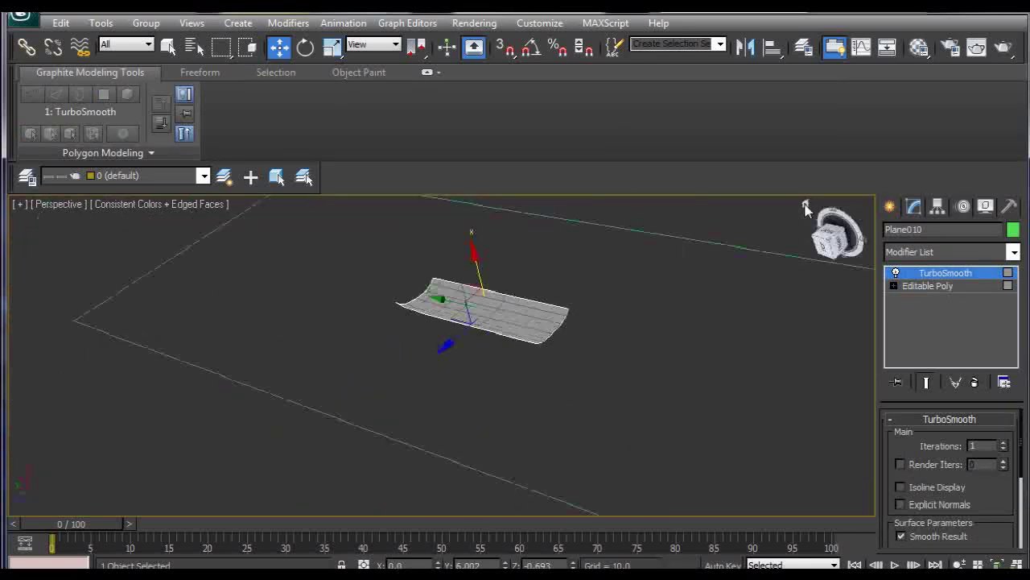
click(805, 208)
scroll(438, 392, up, 4)
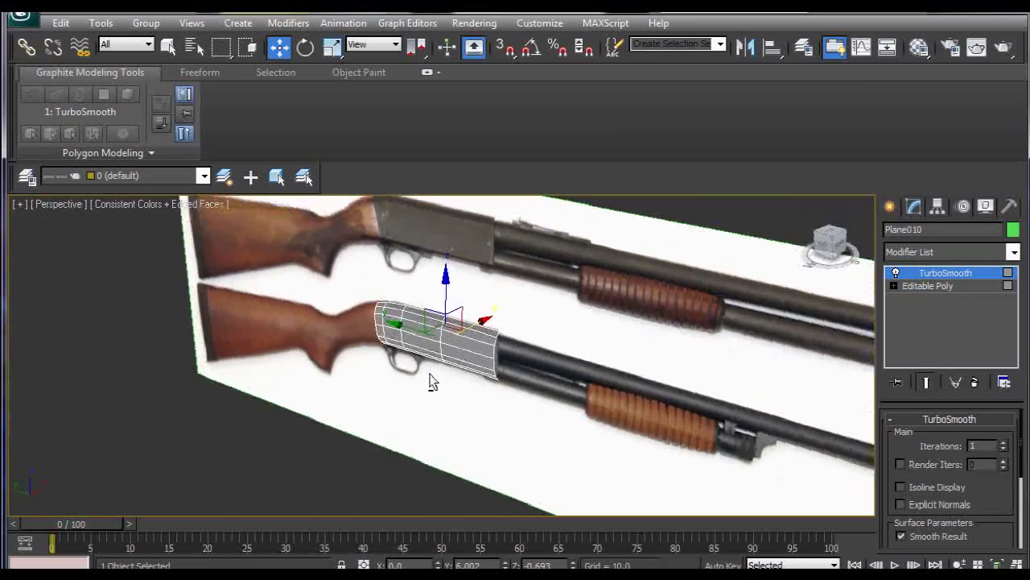
alt+middle_drag(431, 383, 492, 368)
scroll(497, 373, up, 6)
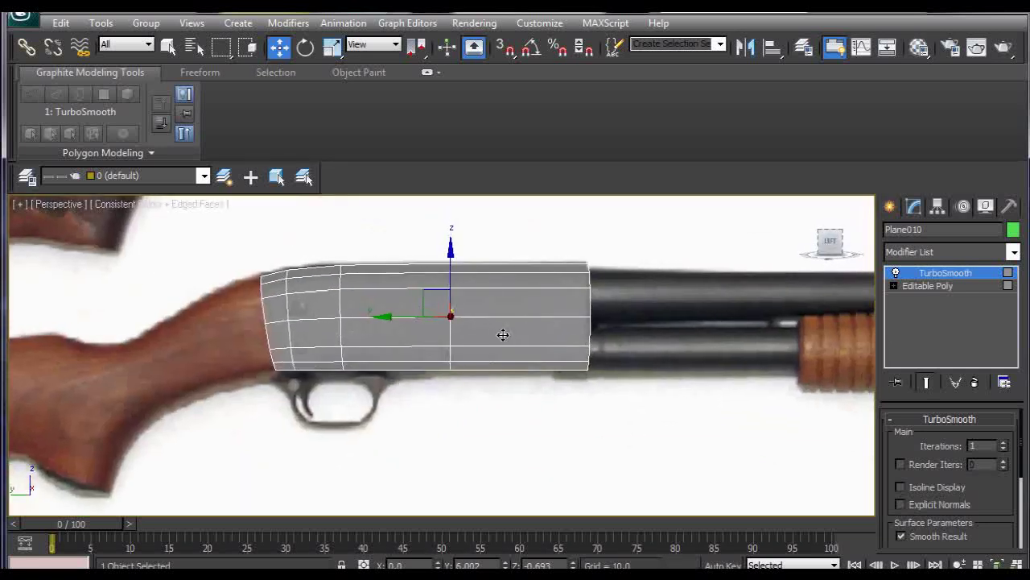
middle_drag(502, 336, 544, 354)
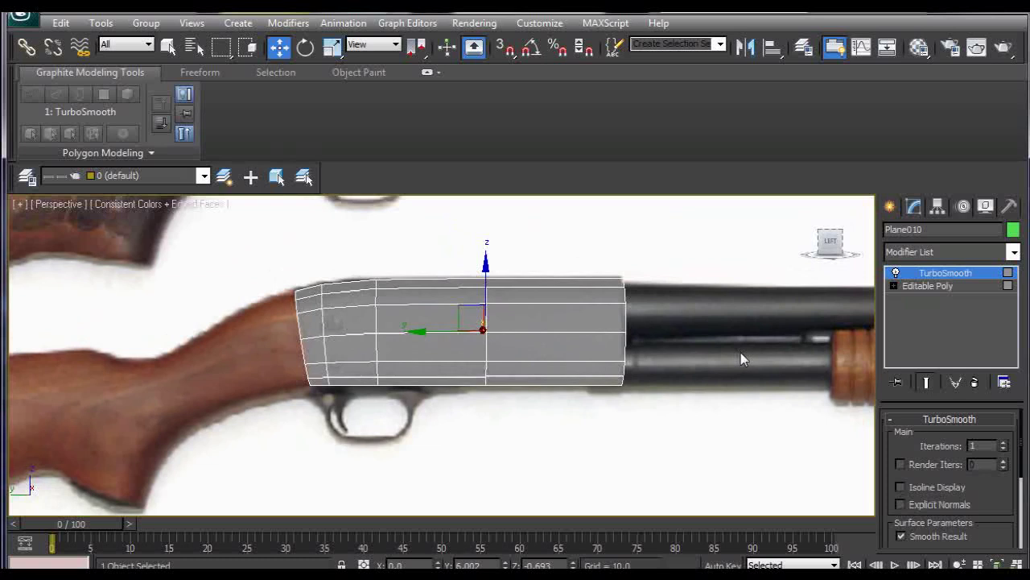
click(918, 287)
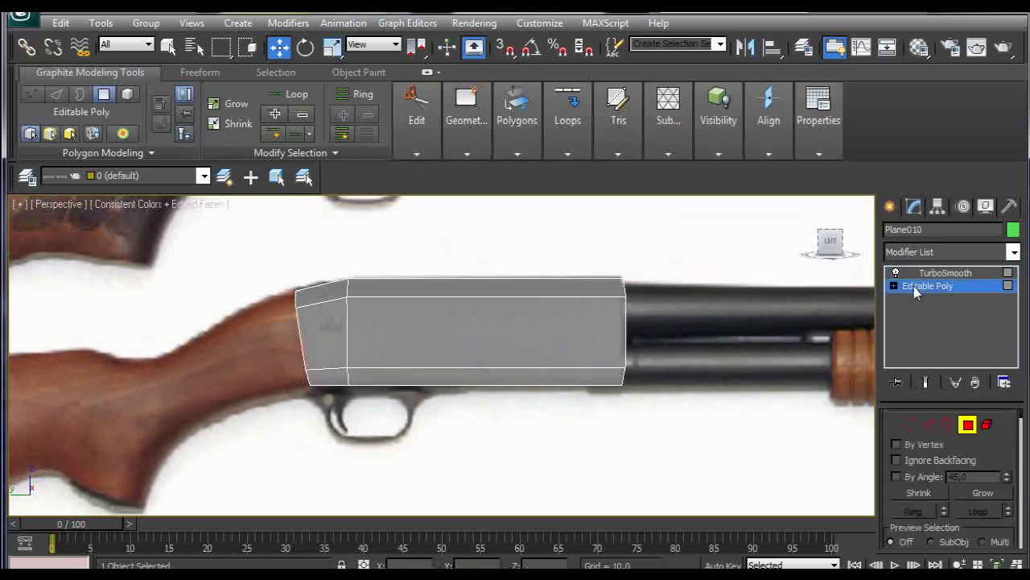
click(928, 380)
scroll(375, 395, up, 4)
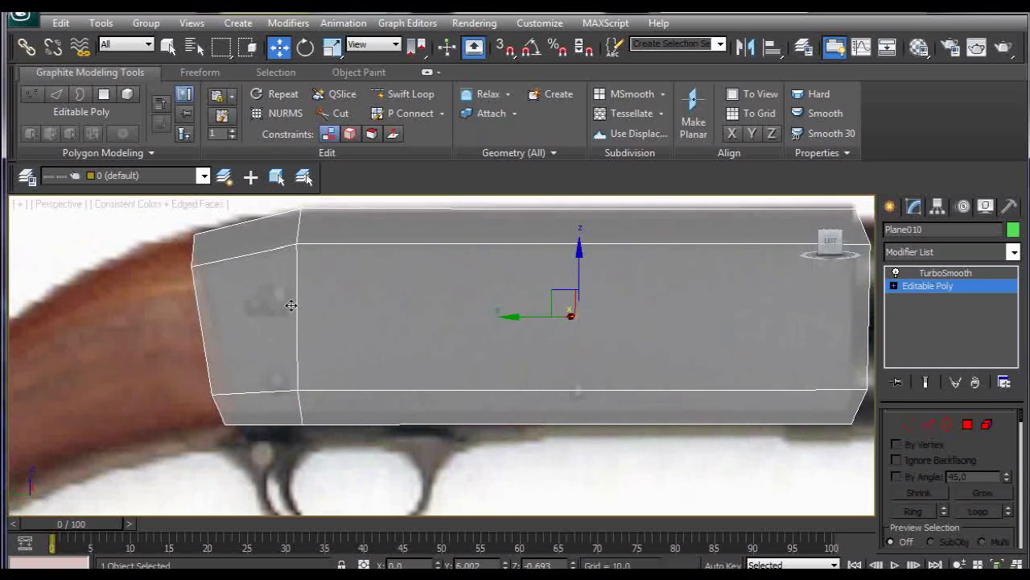
key(l)
scroll(554, 375, up, 10)
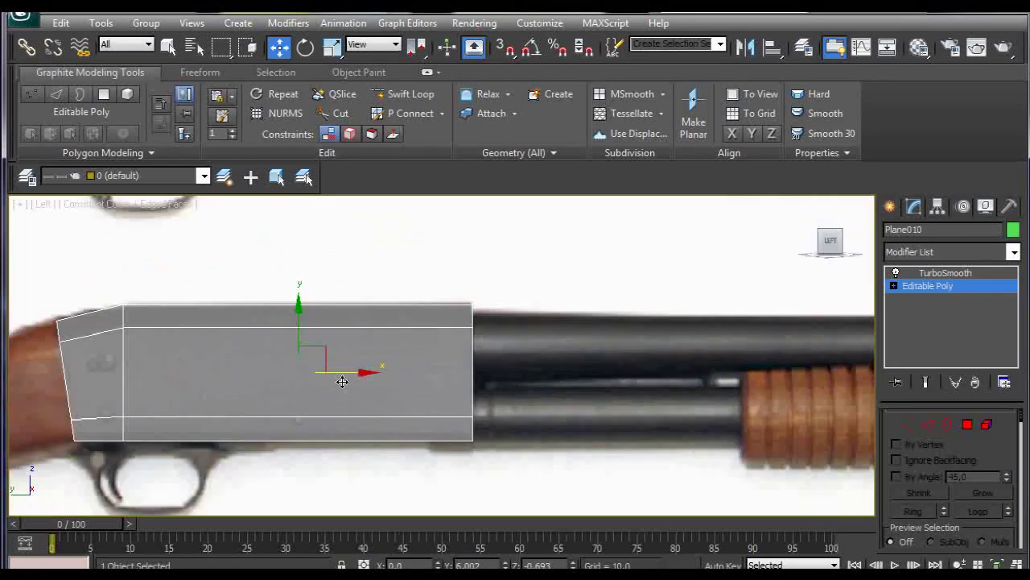
scroll(502, 380, up, 2)
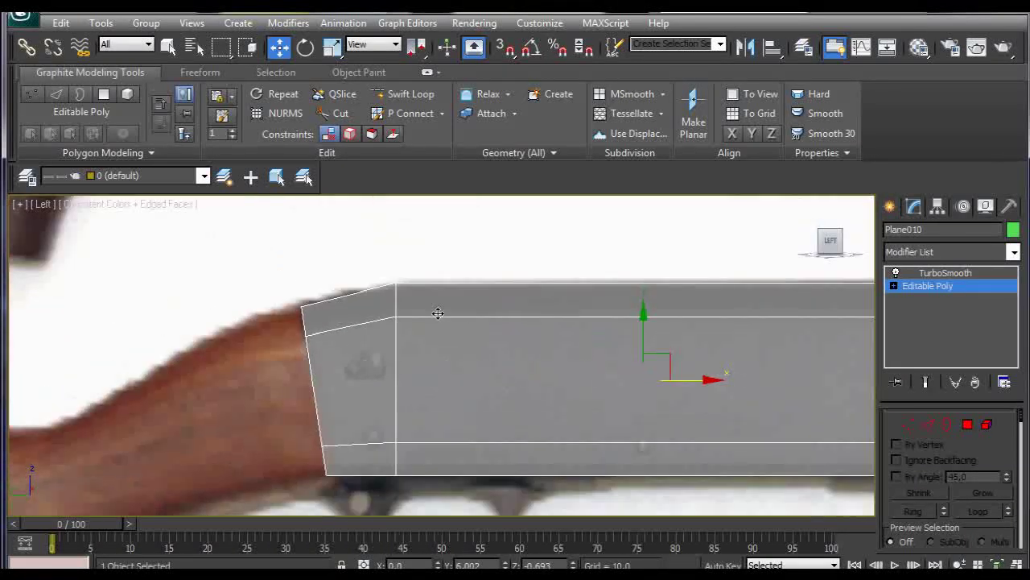
Step: Draw a box about 0.83 by 0.81 over the upper pin near the receiver's rear in the Left view
click(889, 207)
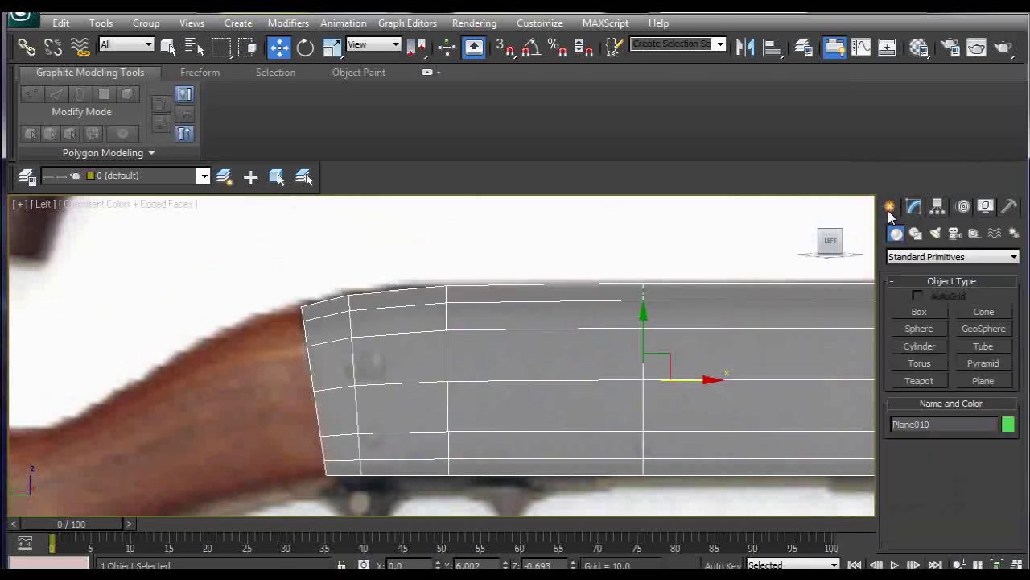
click(915, 316)
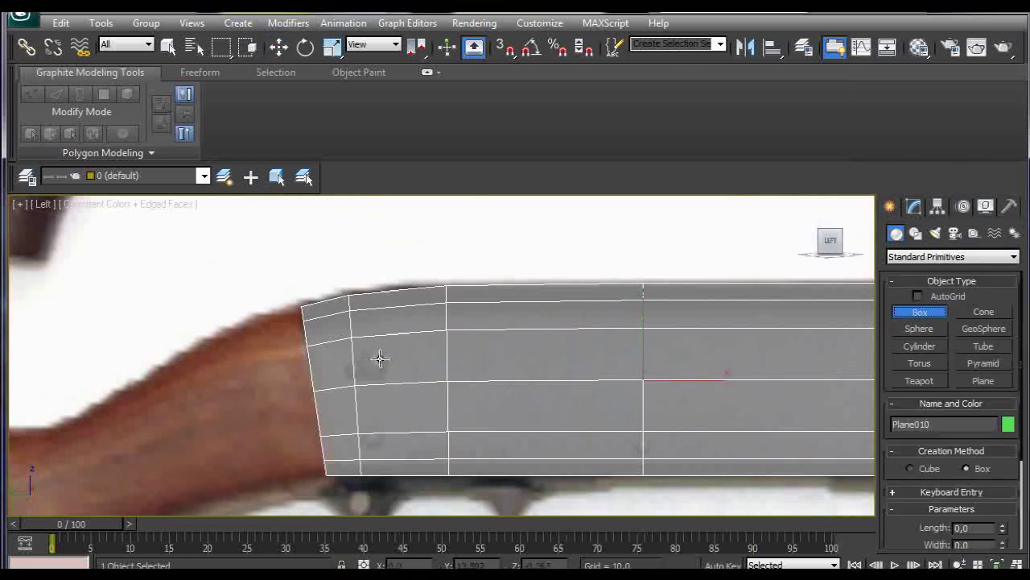
drag(356, 354, 385, 383)
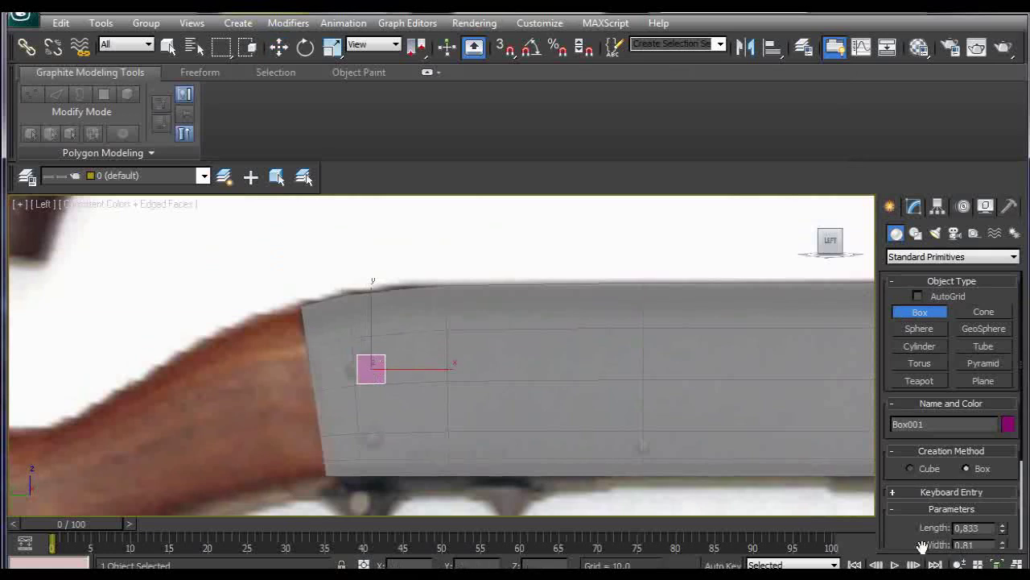
Step: Set the new box's length, width and height to 1
click(989, 528)
text(1)
scroll(942, 484, down, 2)
key(Tab)
text(1)
click(968, 502)
text(1)
key(Return)
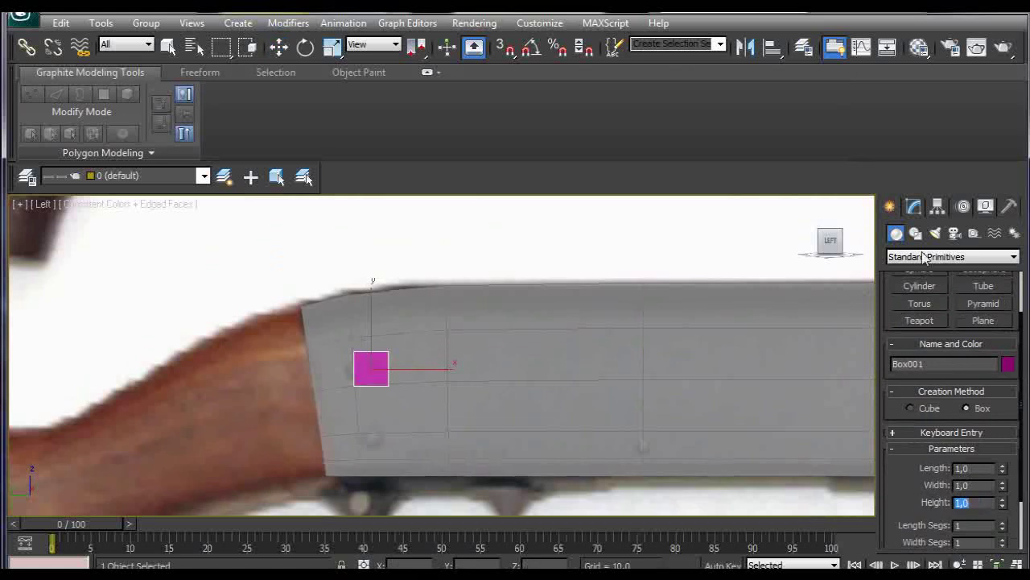
Step: Apply a TurboSmooth modifier to the pin box and view it from an angle
click(913, 207)
click(930, 254)
scroll(930, 255, down, 5)
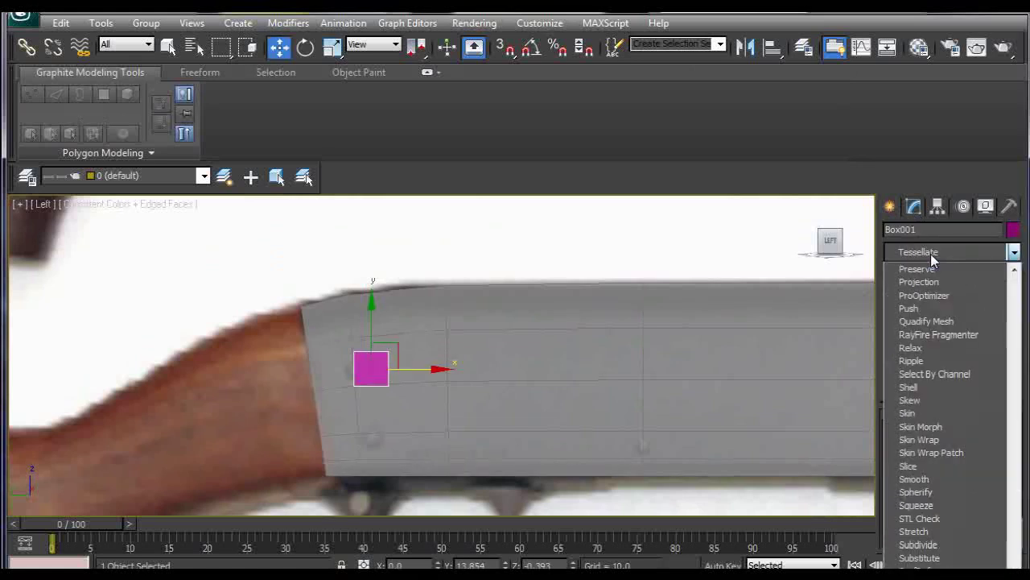
click(930, 253)
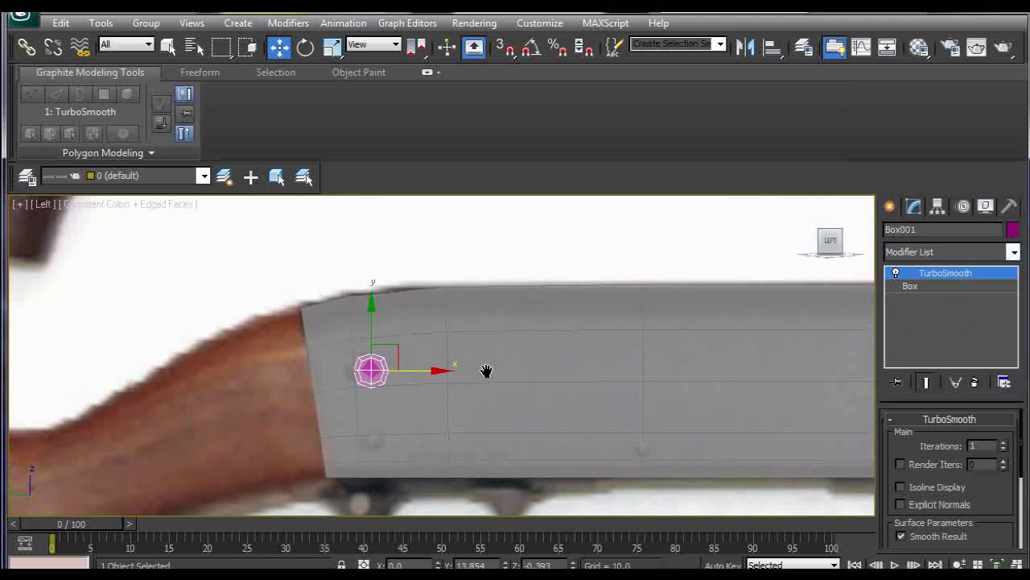
scroll(479, 371, up, 2)
alt+middle_drag(467, 372, 486, 392)
Step: Add a Spherify modifier on top of TurboSmooth to turn the pin box into a sphere
click(945, 256)
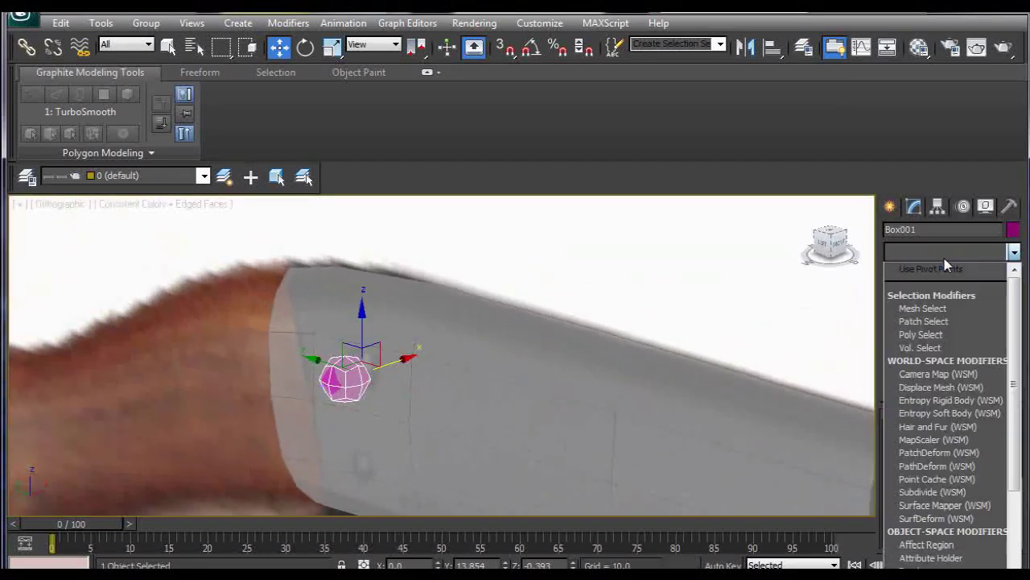
text(sp)
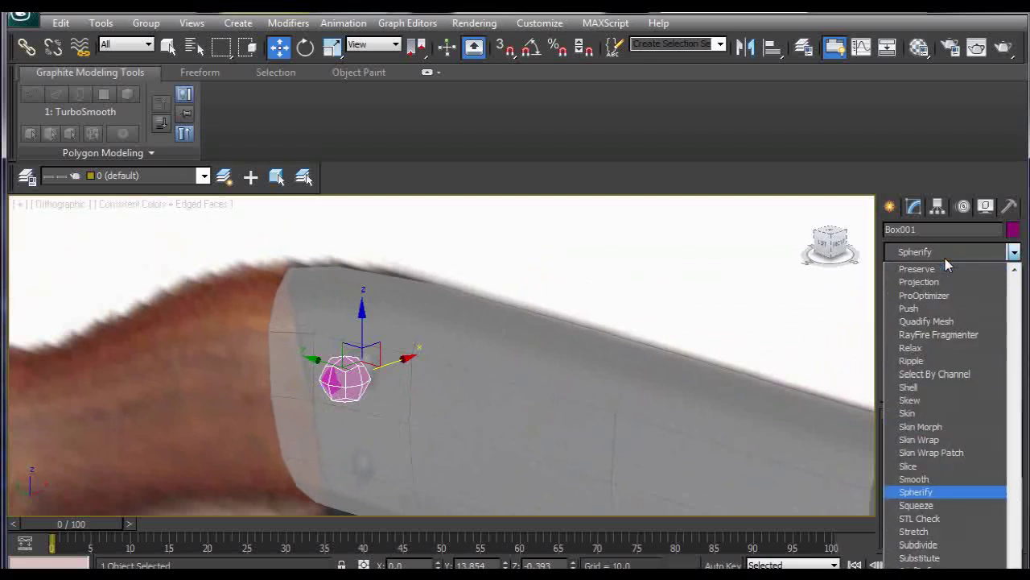
click(918, 492)
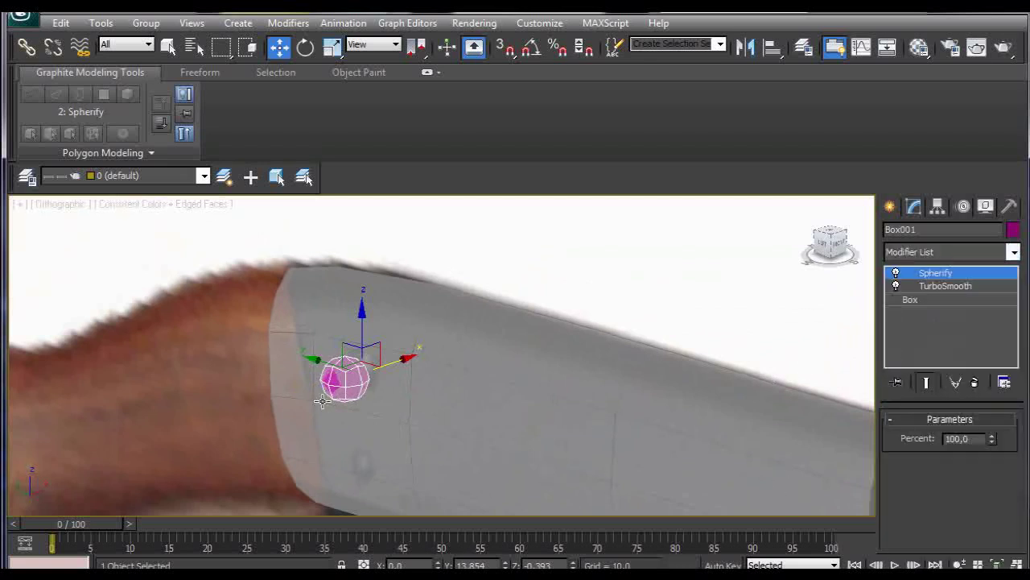
Step: Collapse the pin sphere's whole modifier stack and convert it to an Editable Poly
right_click(975, 276)
click(950, 437)
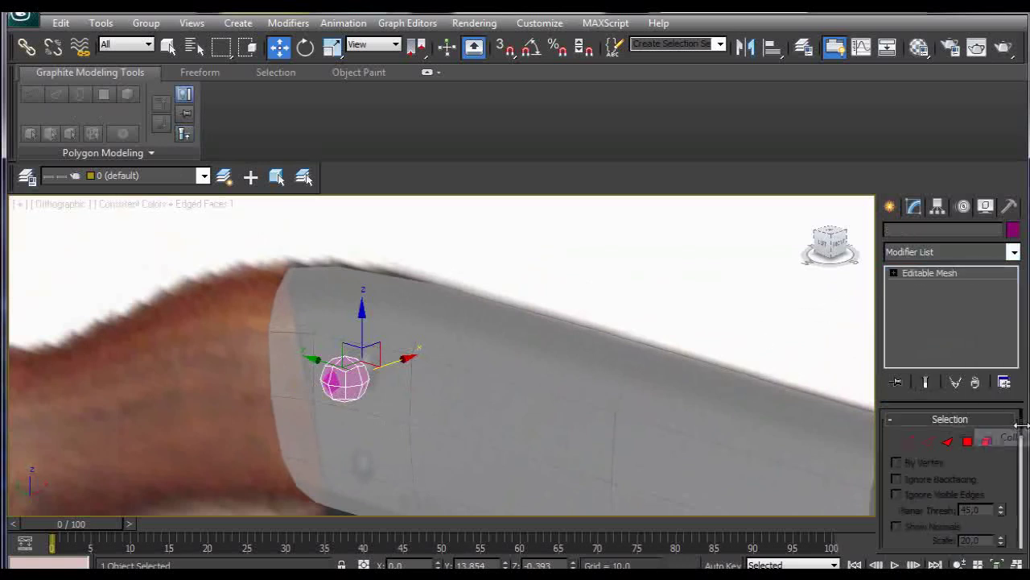
right_click(922, 276)
click(926, 396)
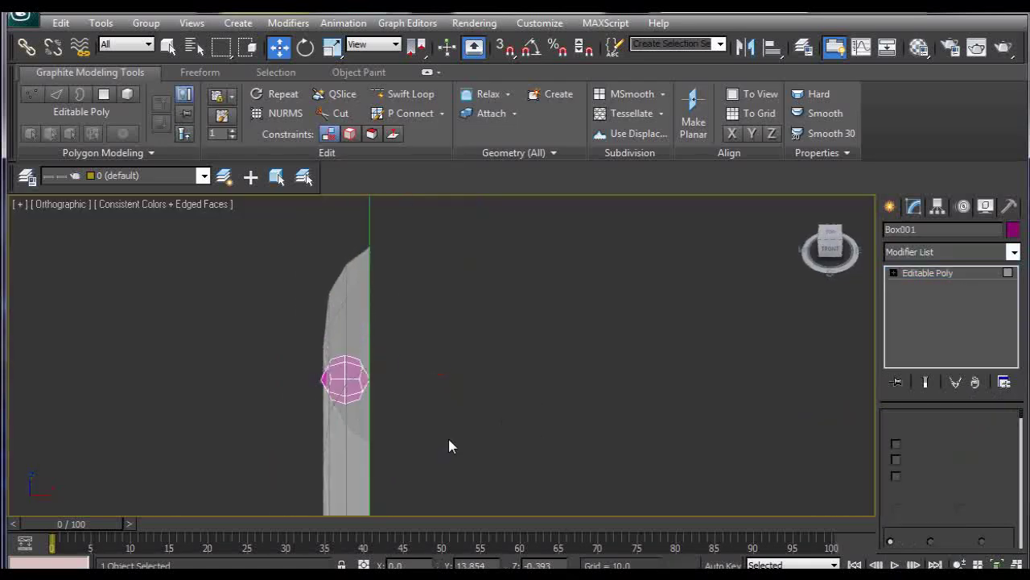
Step: Delete the inner half of the pin sphere's polygons, leaving an open dome facing outward from the receiver
key(4)
drag(444, 448, 359, 340)
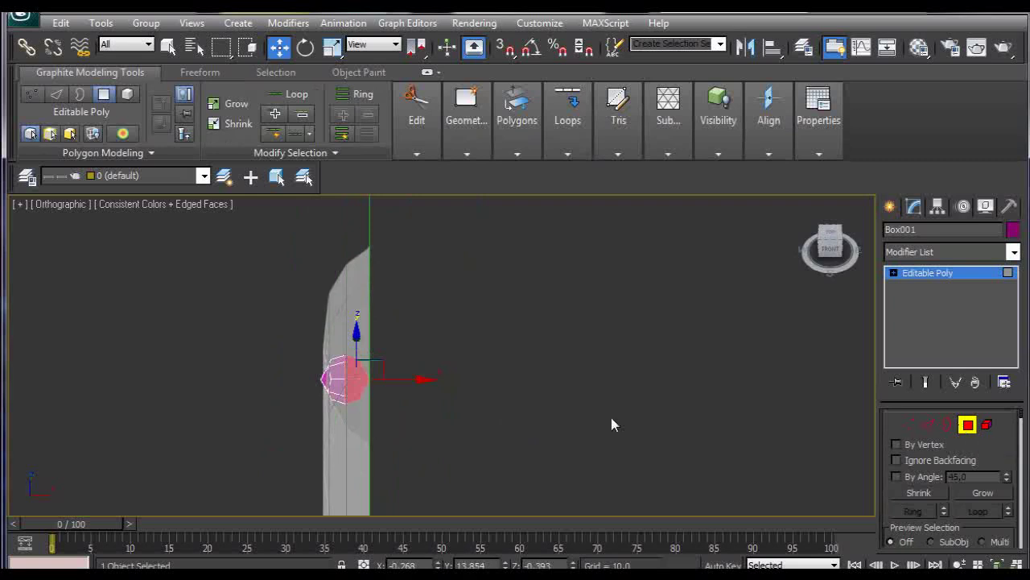
click(378, 425)
click(947, 424)
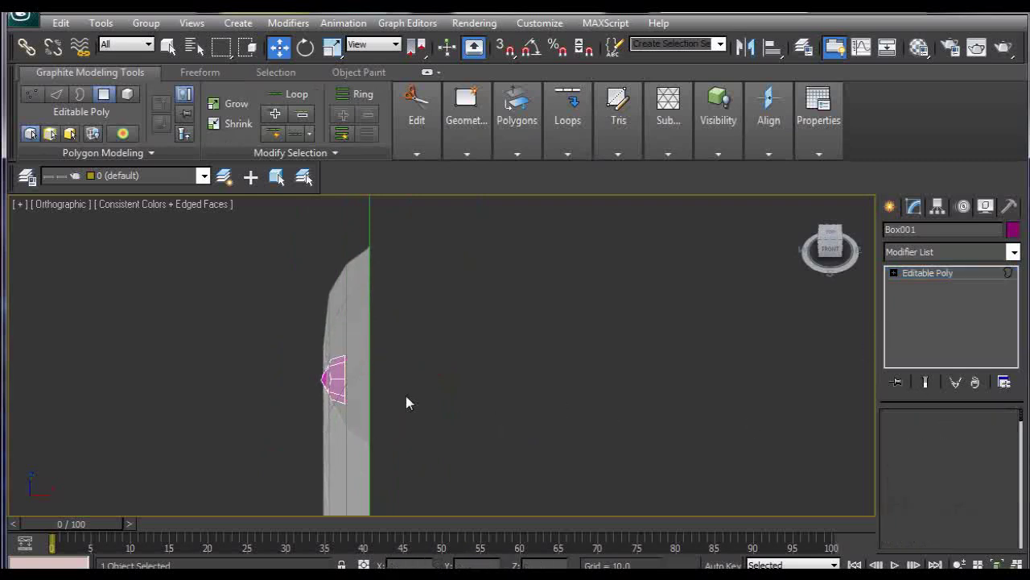
Step: Scale the edge loop around the pin dome's open side outward uniformly to about 128%
click(341, 377)
alt+middle_drag(341, 377, 450, 354)
click(928, 425)
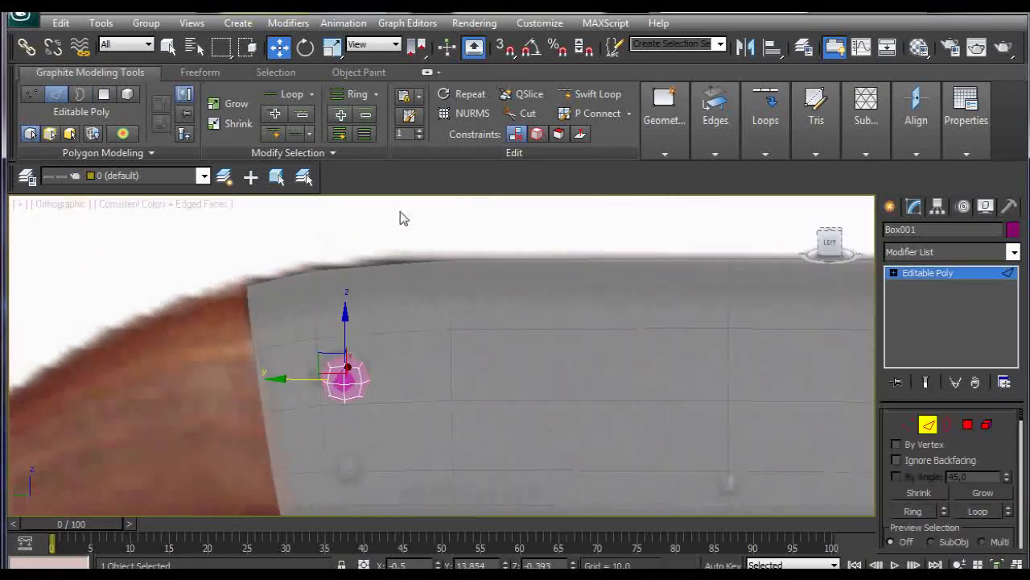
click(332, 46)
scroll(439, 353, up, 2)
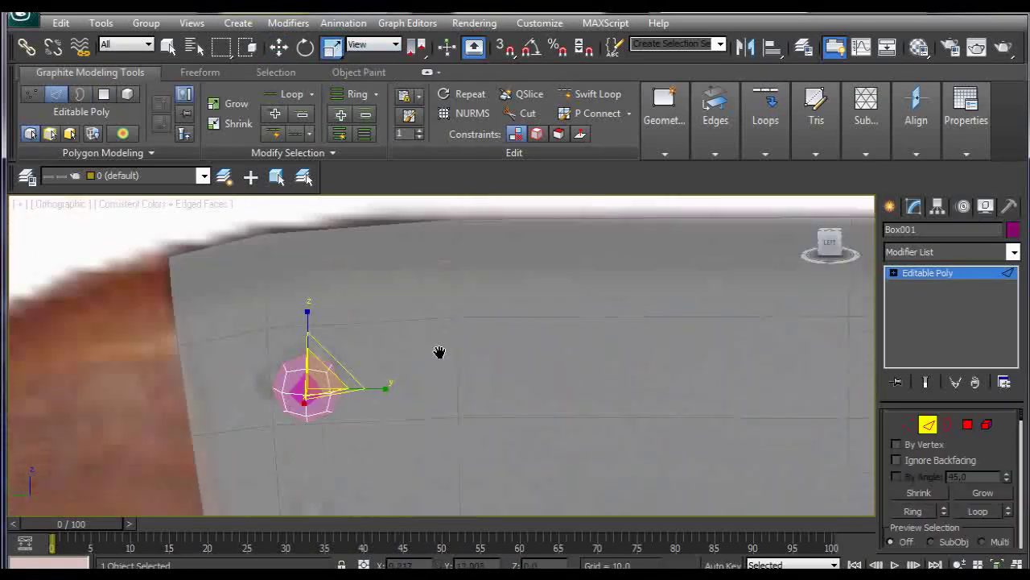
middle_drag(437, 365, 479, 342)
drag(415, 356, 394, 324)
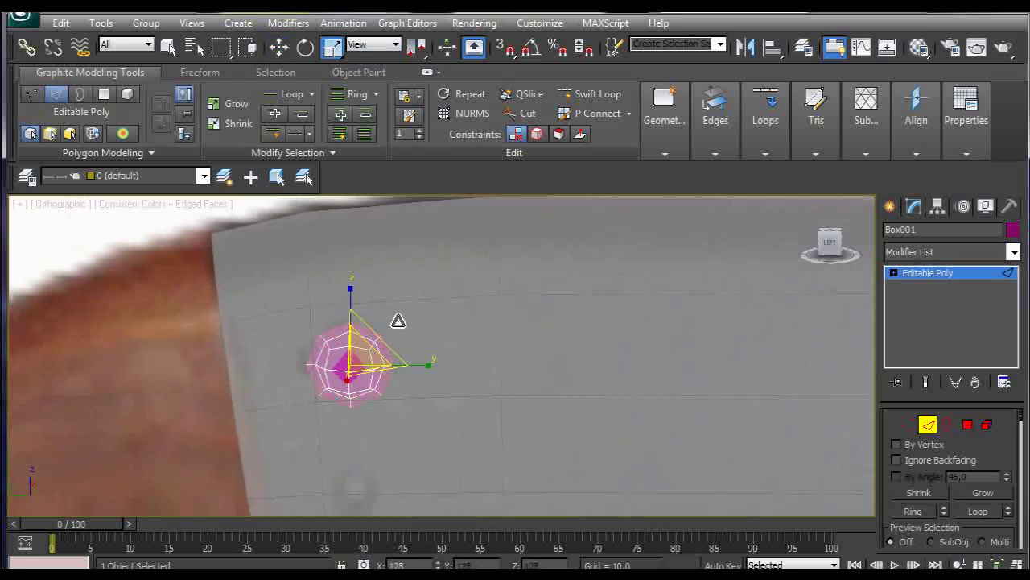
click(928, 425)
Step: Move the pin dome along the X axis so its open base sits against the receiver's side
alt+middle_drag(598, 393, 381, 386)
key(w)
drag(383, 367, 399, 367)
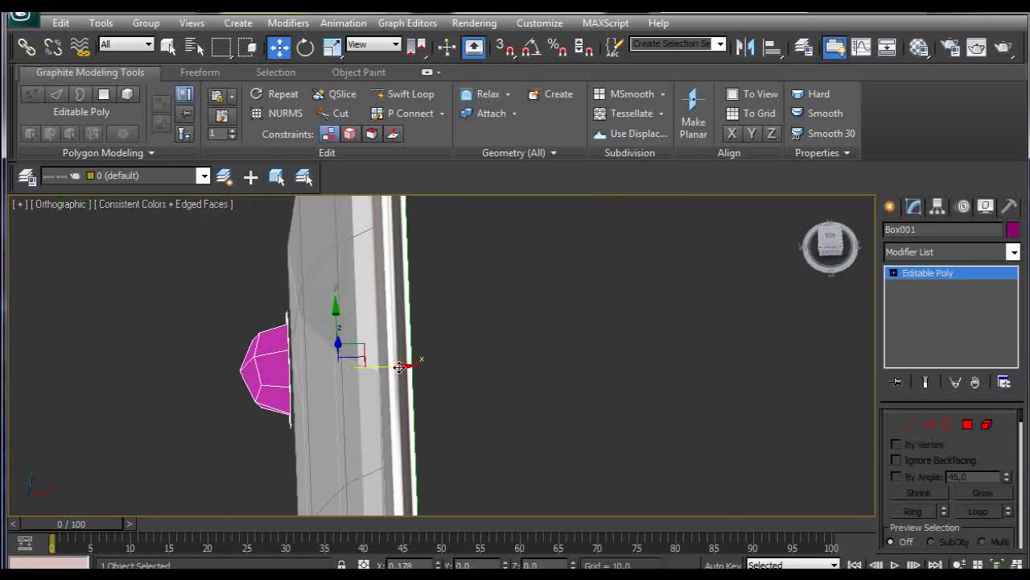
Step: Assign the same grey custom object color to the receiver and the pin dome
click(404, 372)
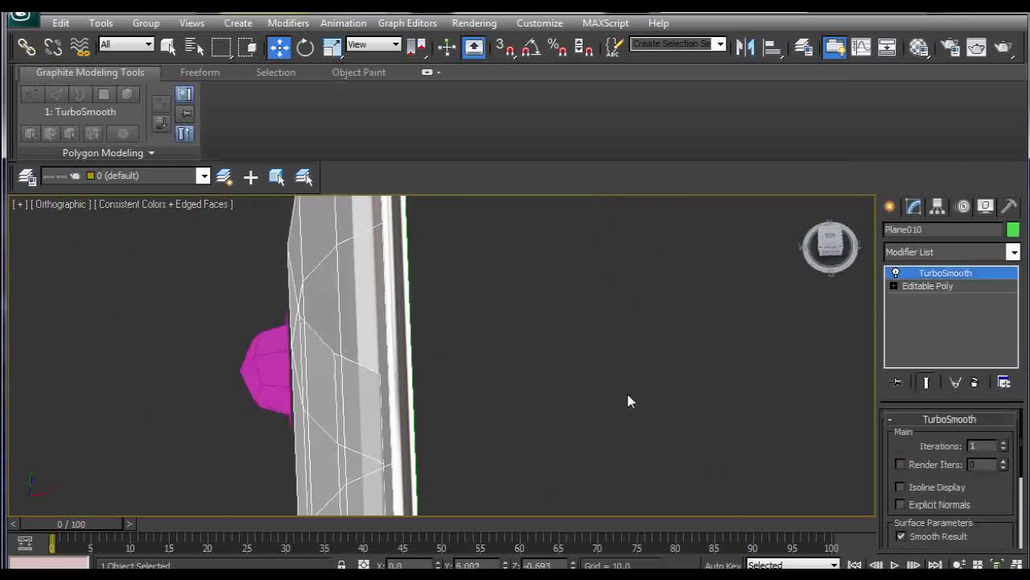
click(1012, 229)
click(627, 337)
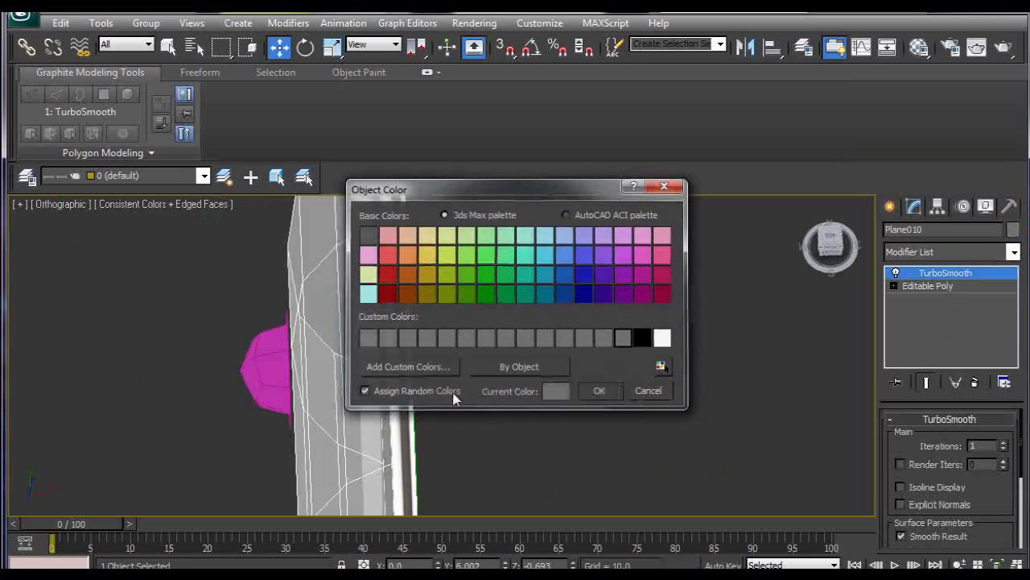
click(595, 391)
click(279, 367)
click(1012, 229)
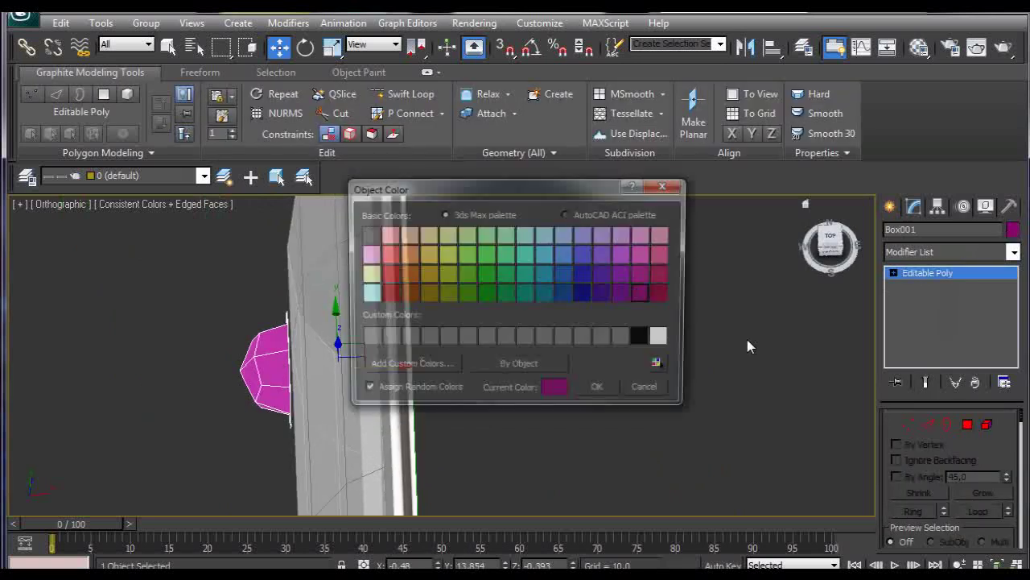
click(630, 338)
click(600, 391)
Step: Attach the pin dome to the receiver's Editable Poly and return to the TurboSmooth level of the stack
alt+middle_drag(547, 422, 602, 407)
scroll(493, 386, down, 3)
click(503, 374)
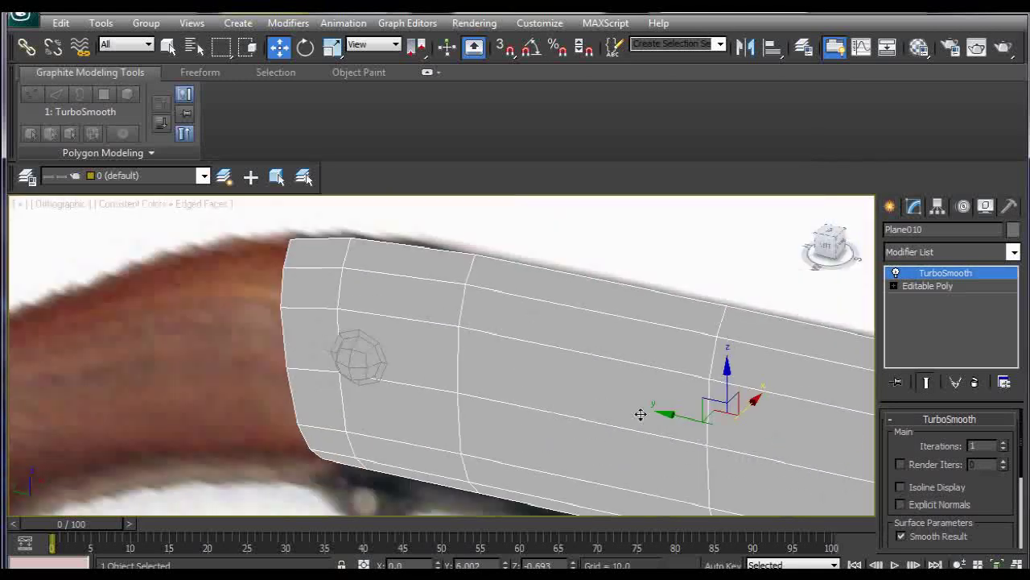
click(927, 286)
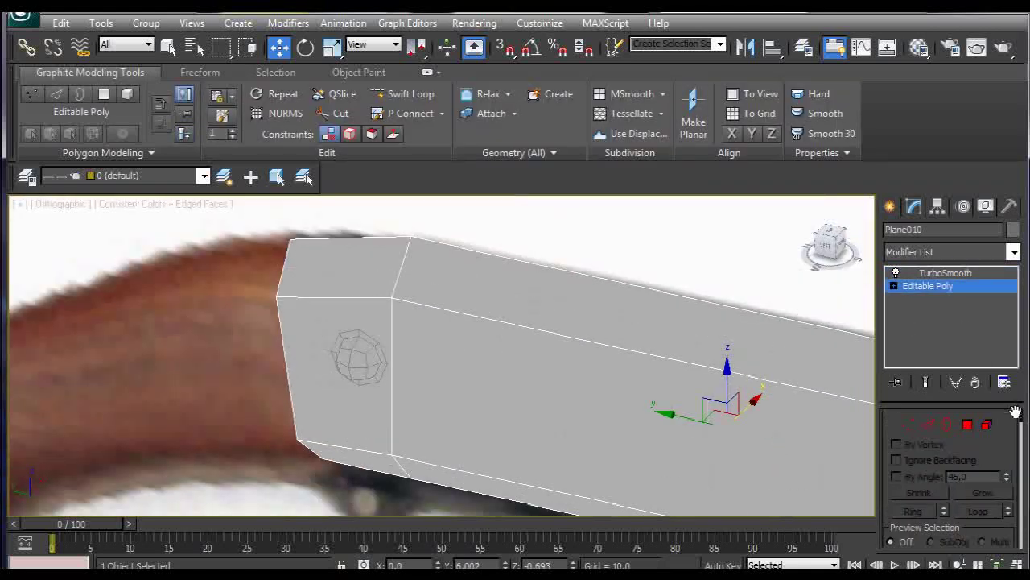
scroll(1021, 424, down, 10)
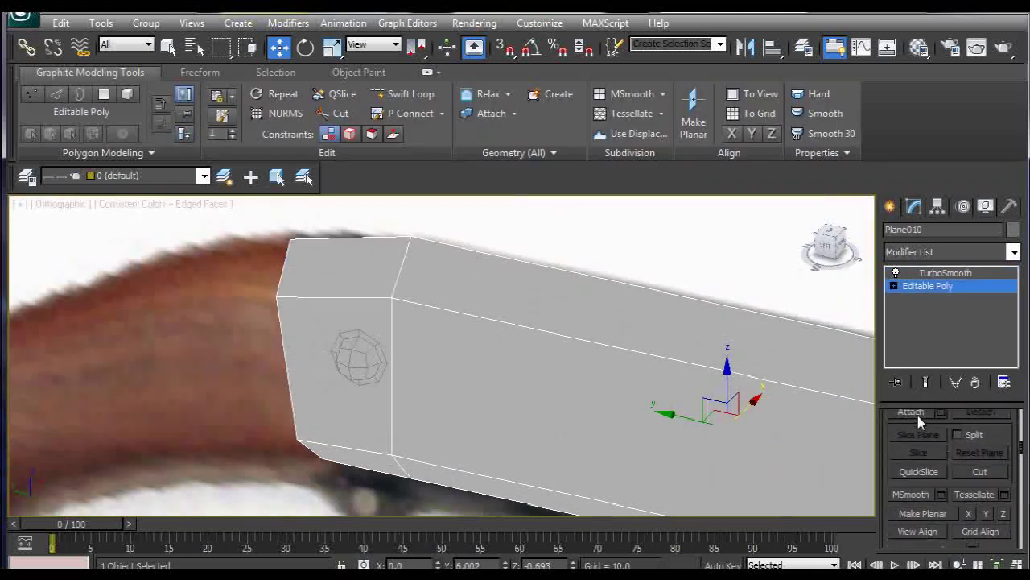
click(911, 412)
click(358, 355)
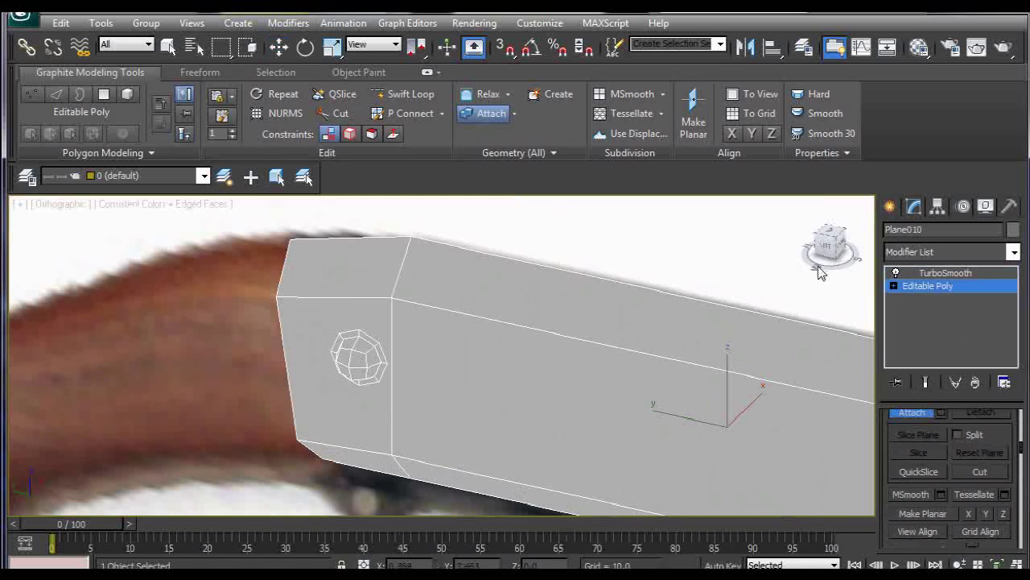
click(938, 274)
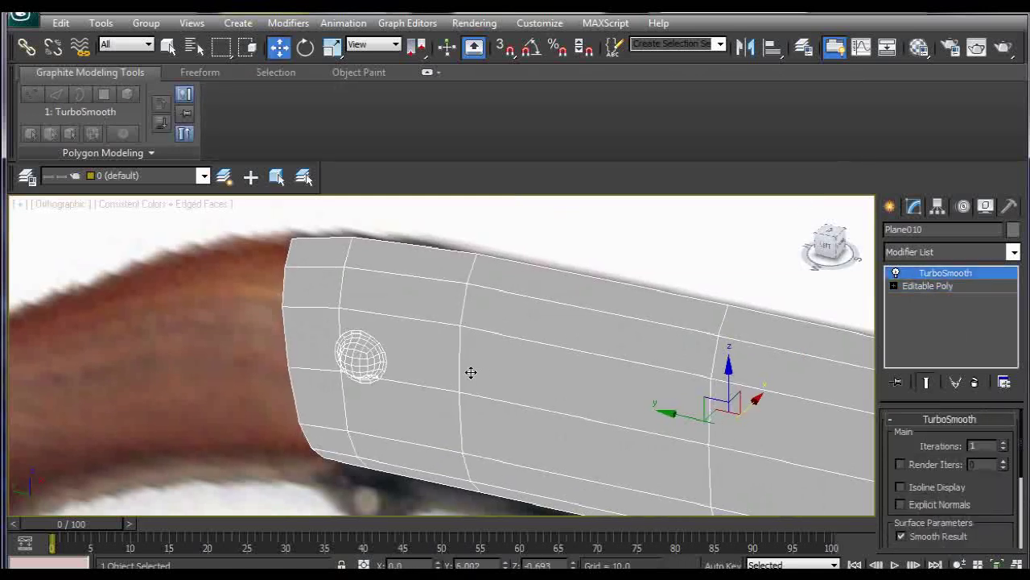
Step: Set the left view to Shaded display, deselect everything and turn off edged faces
key(alt+ctrl+z)
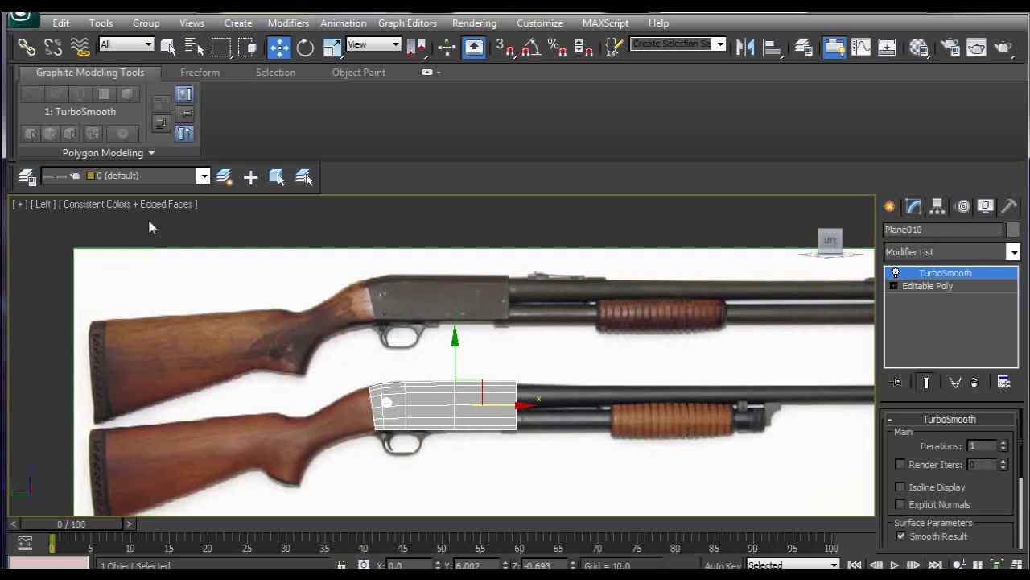
click(148, 205)
click(169, 242)
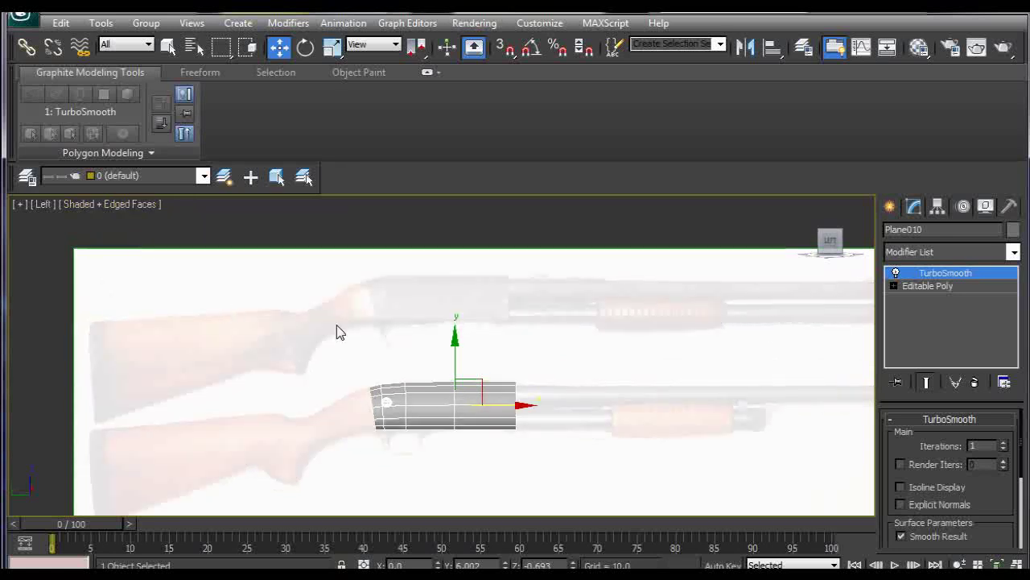
click(312, 233)
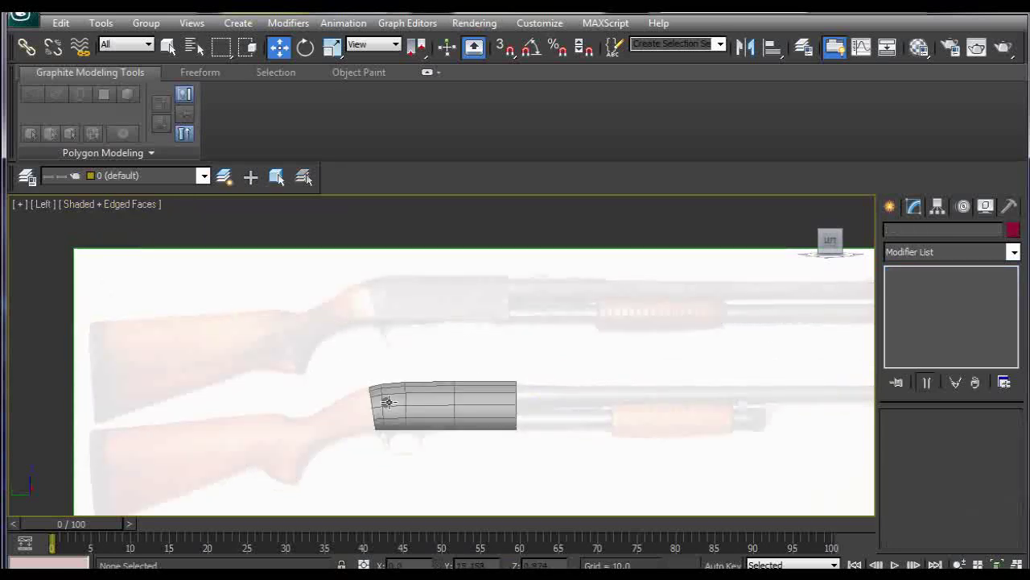
key(F4)
Step: Set the receiver's TurboSmooth iterations to 2 and check the smoothed pin up close
scroll(434, 414, up, 3)
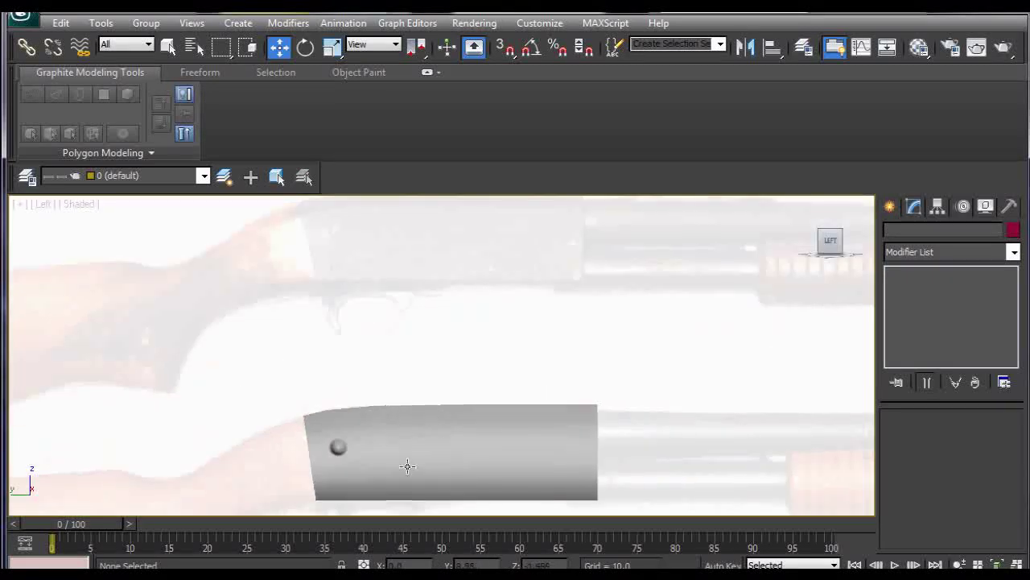
scroll(473, 398, up, 2)
scroll(473, 398, up, 2)
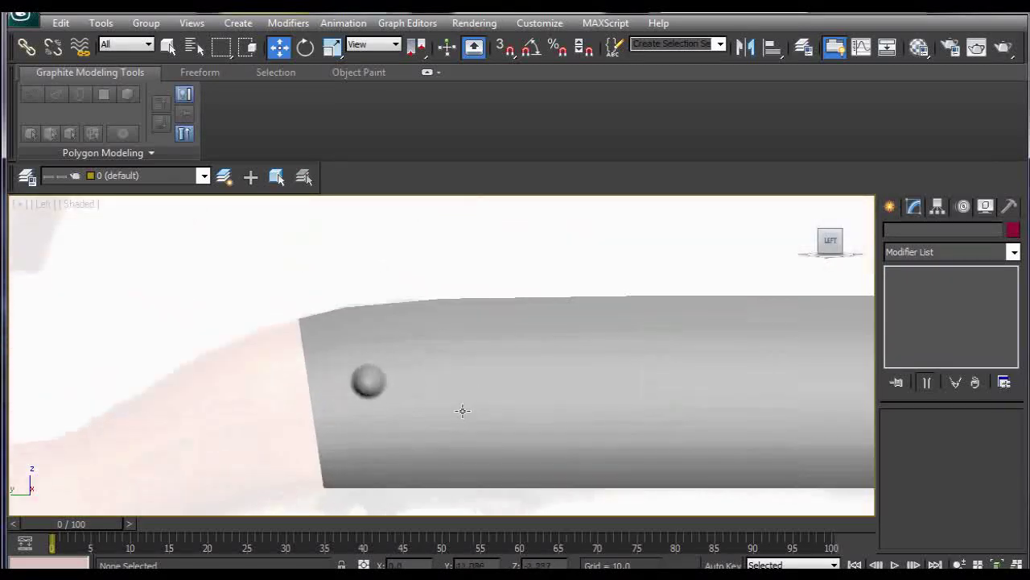
click(401, 399)
click(1003, 442)
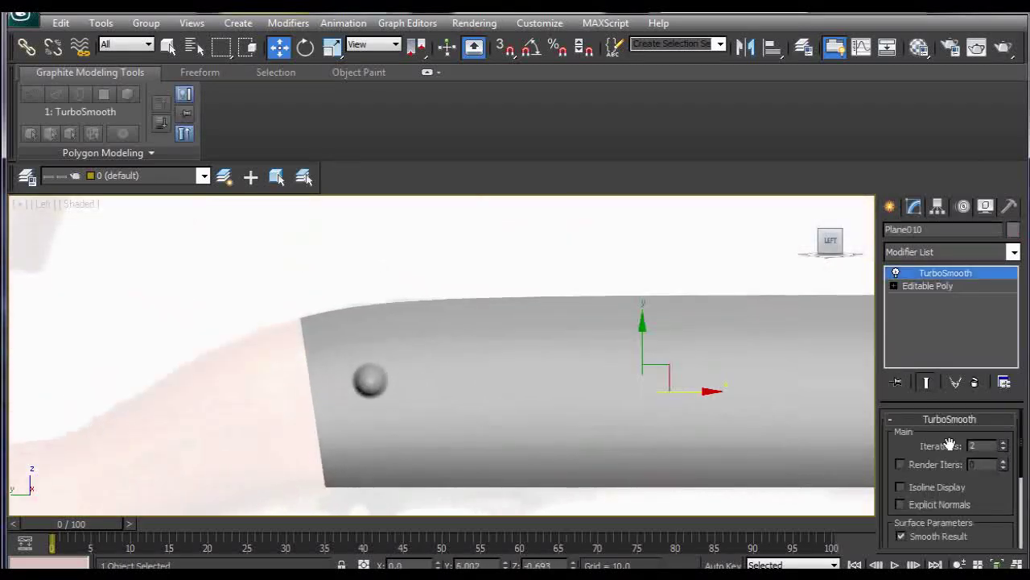
scroll(493, 299, up, 2)
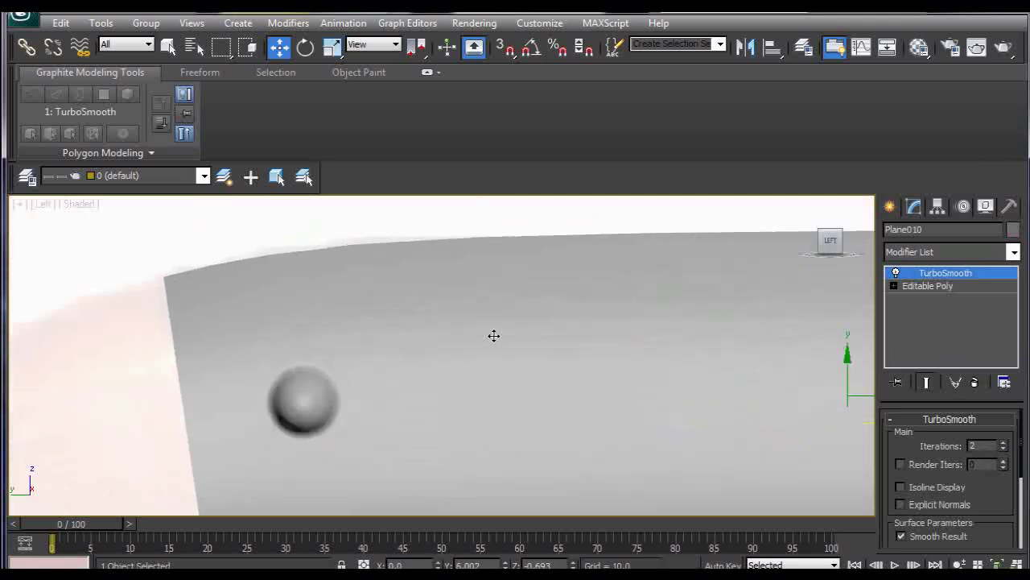
scroll(493, 336, down, 2)
mouse_move(533, 283)
alt+middle_down()
mouse_move(483, 284)
mouse_move(456, 313)
mouse_move(505, 292)
mouse_move(594, 292)
mouse_move(538, 301)
alt+middle_up()
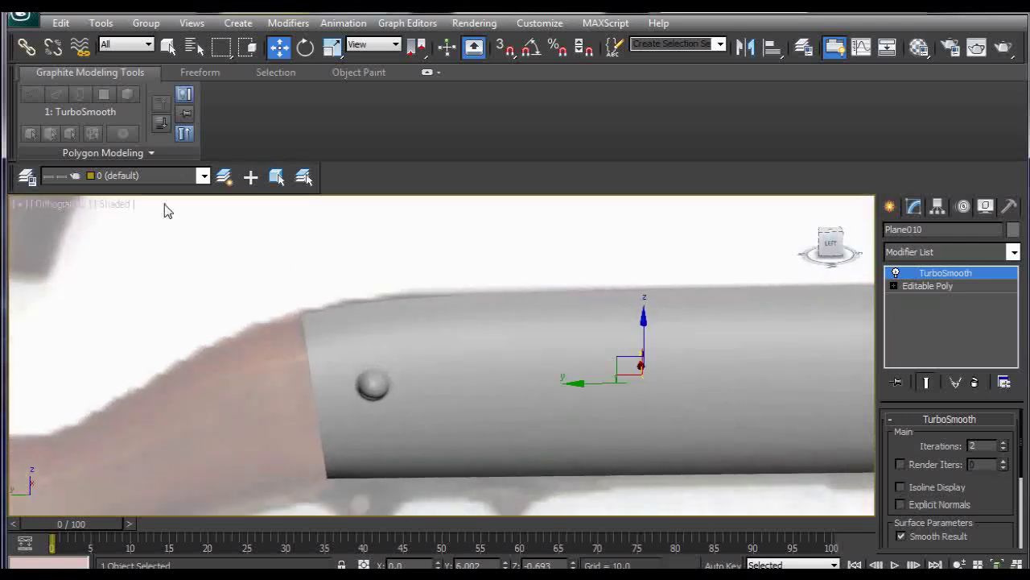
Step: Toggle the layers' visibility to show the finished shotgun instead of the reference image and the receiver in progress
click(204, 175)
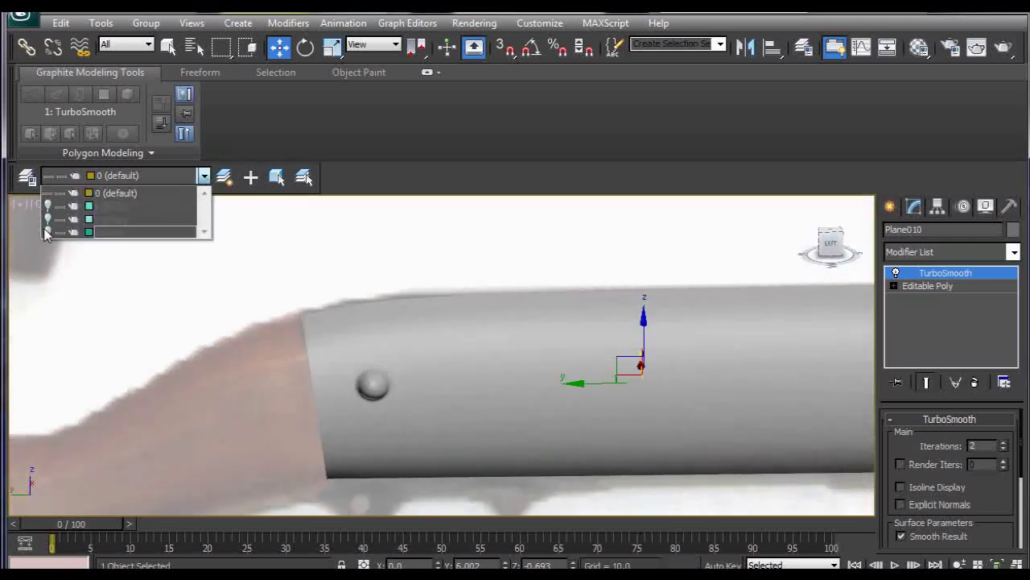
click(46, 233)
click(48, 206)
Step: Examine the rounded pins and the ejection port recess on the finished shotgun's receiver
alt+middle_drag(258, 338, 368, 352)
scroll(429, 371, up, 2)
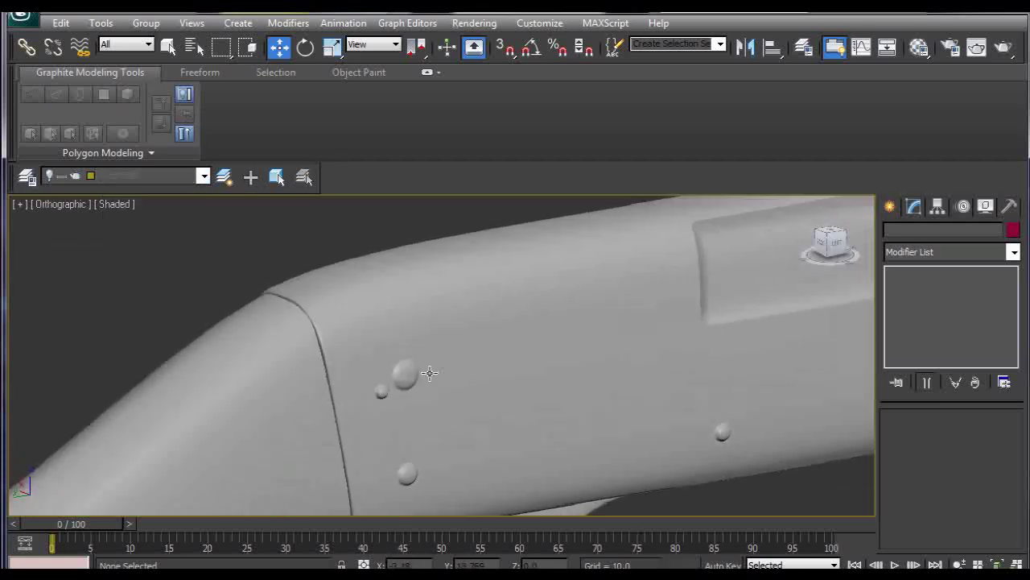
scroll(432, 395, up, 2)
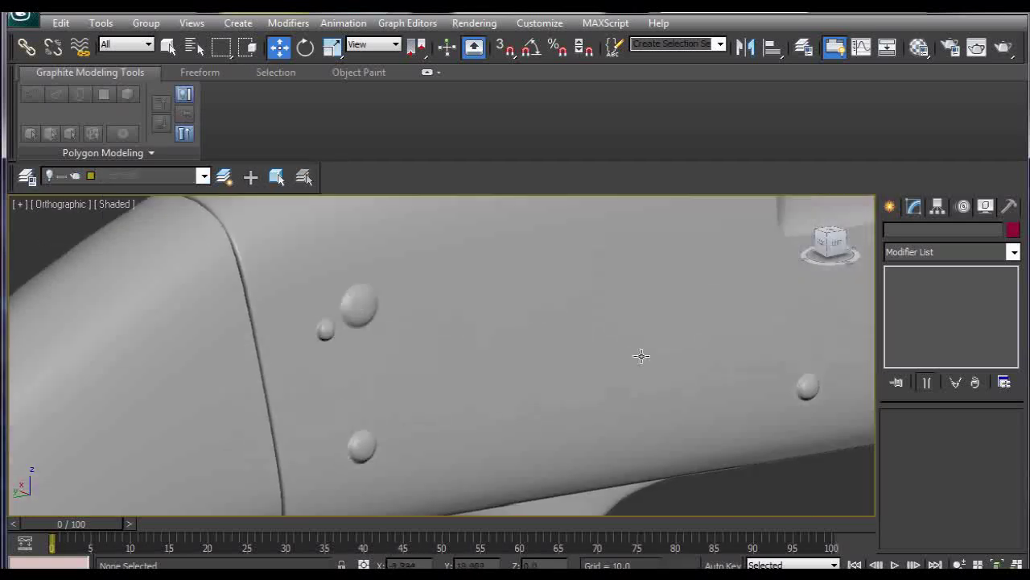
scroll(642, 356, down, 3)
alt+middle_drag(375, 504, 497, 395)
scroll(508, 371, up, 2)
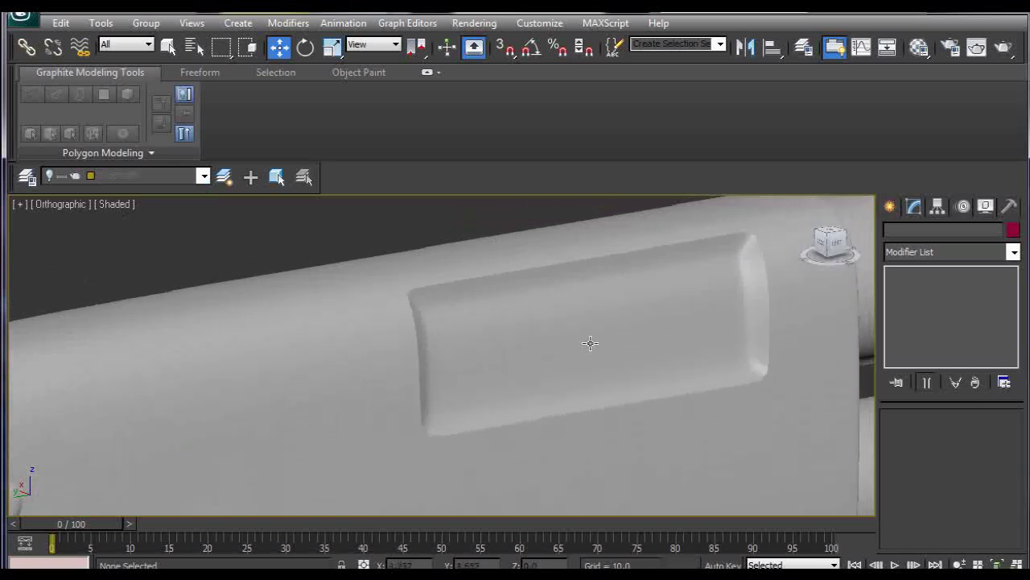
alt+middle_drag(574, 338, 498, 338)
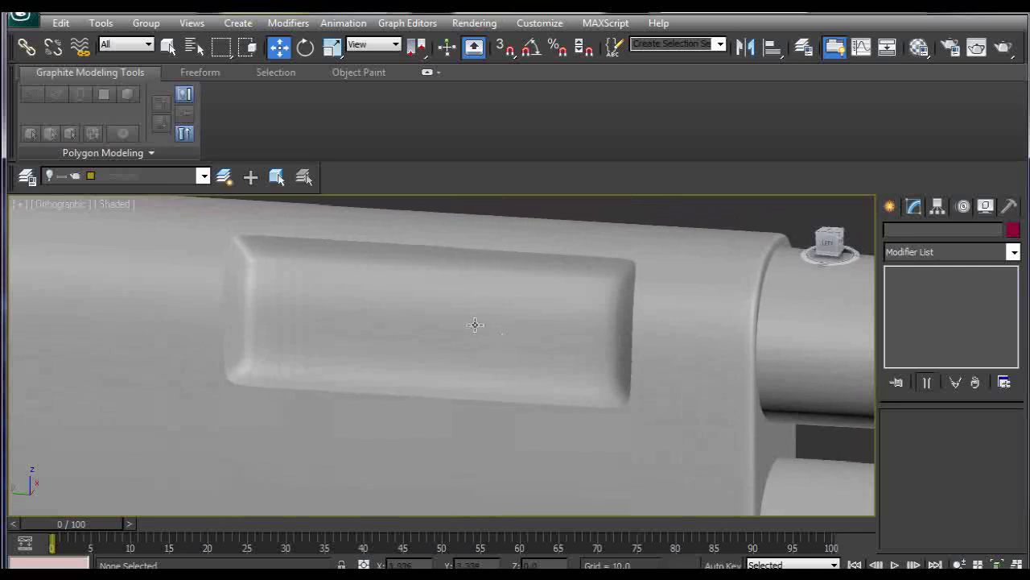
Step: Turn on edged faces and examine the finished receiver's Editable Poly cage around the ejection port
click(722, 375)
key(F4)
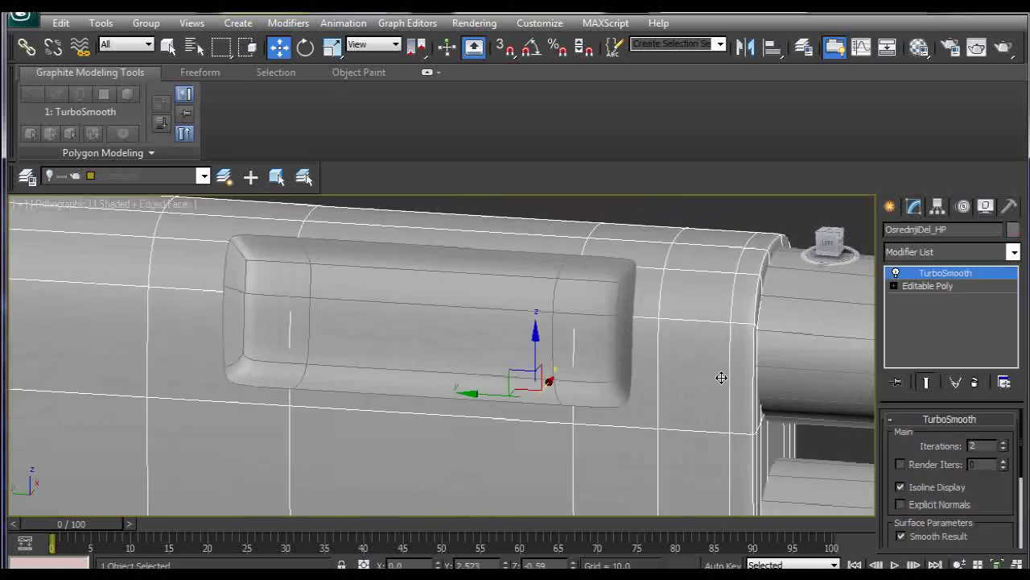
click(926, 285)
alt+middle_drag(663, 373, 615, 355)
key(4)
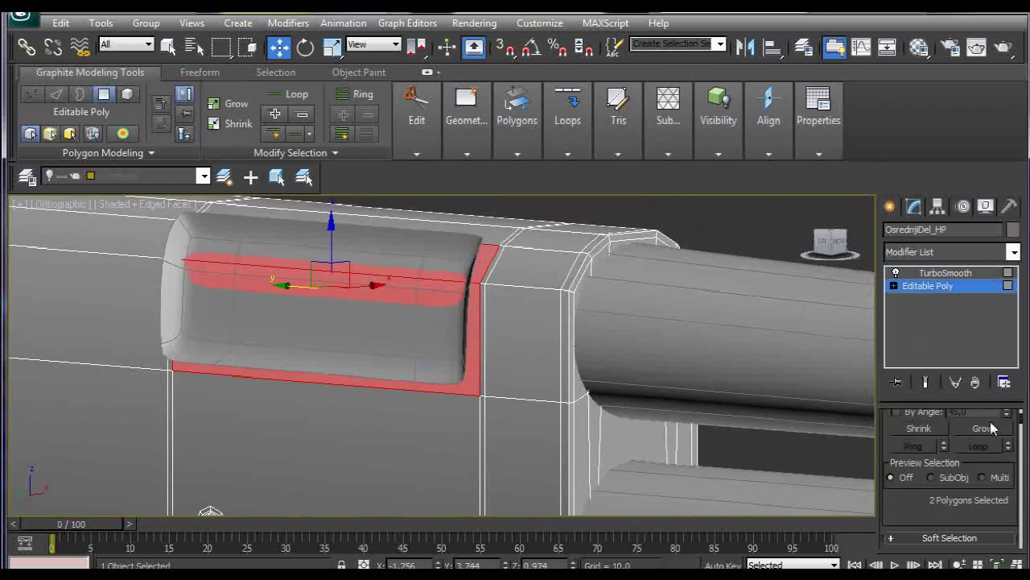
mouse_move(1021, 424)
mouse_down()
mouse_move(1019, 483)
mouse_move(1018, 443)
mouse_up()
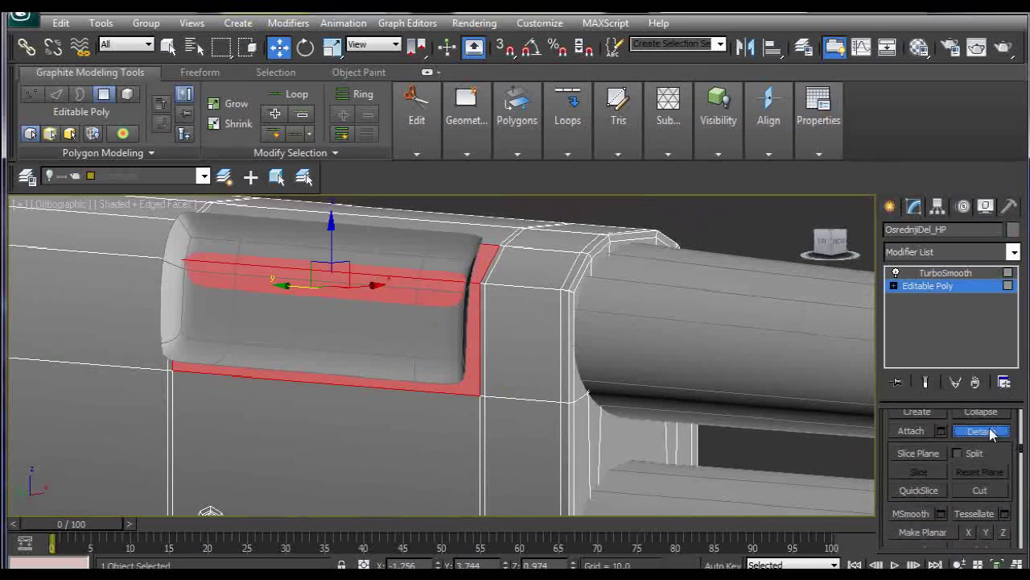
click(980, 430)
click(566, 330)
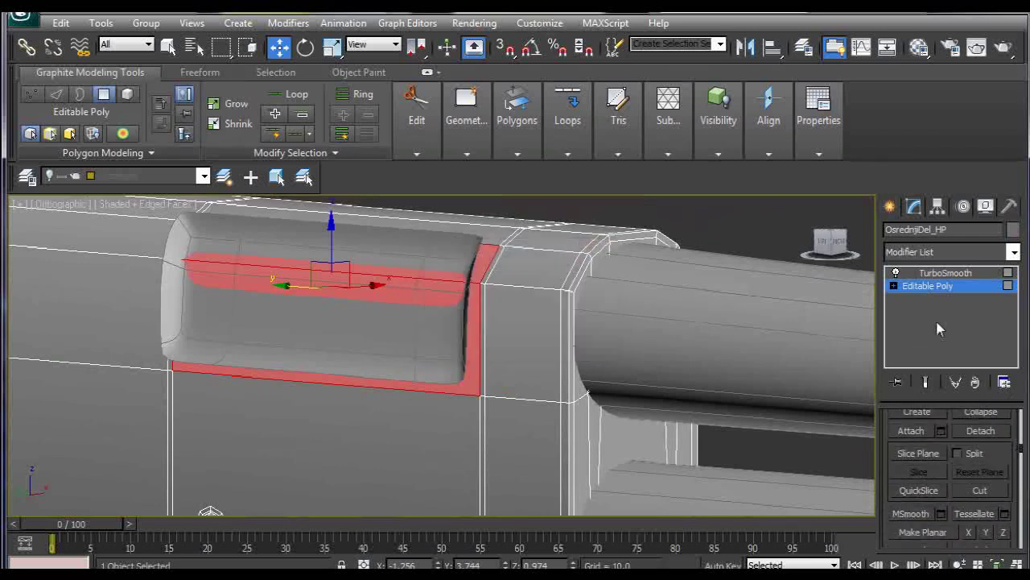
click(946, 287)
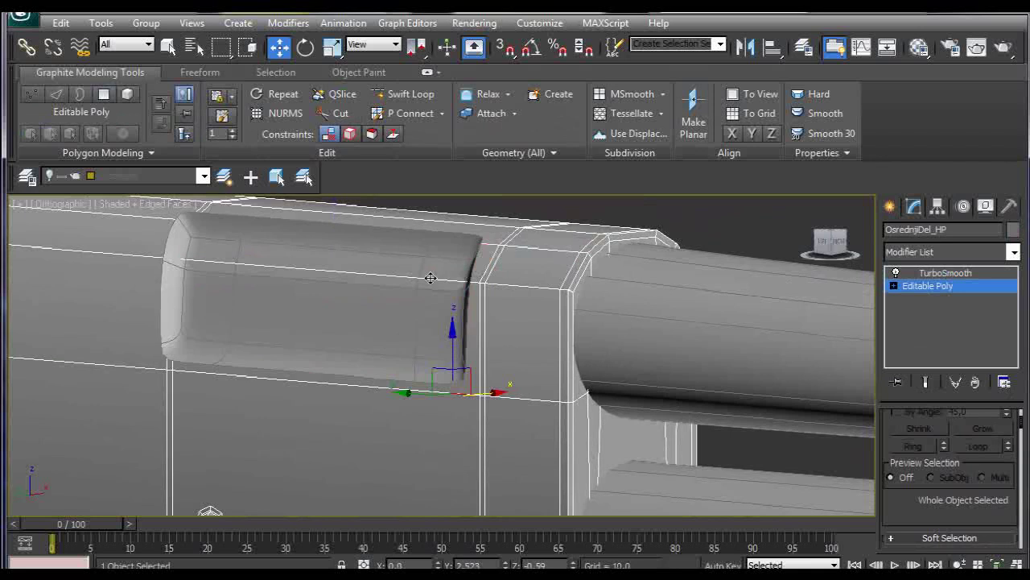
Step: Select the separate ejection port recess object and examine its smoothed mesh and fit in the receiver from several angles
key(Page_Up)
click(465, 275)
alt+middle_drag(459, 285, 456, 297)
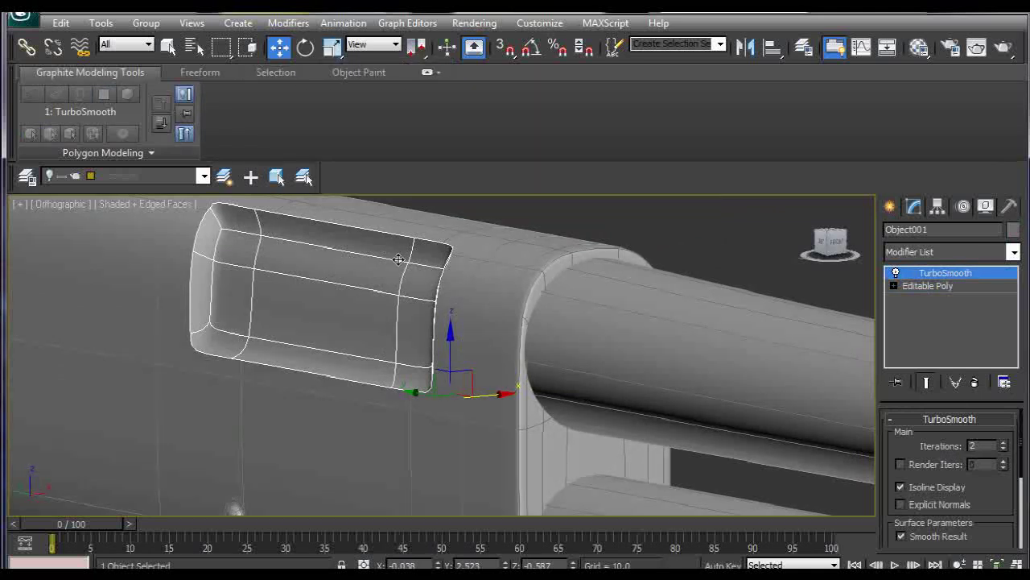
alt+middle_drag(499, 340, 467, 331)
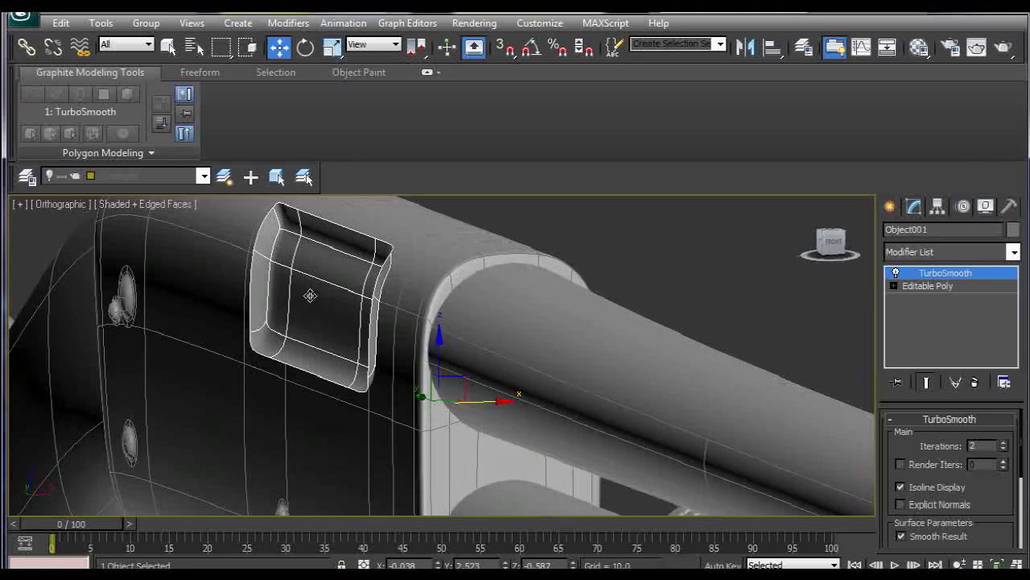
alt+middle_drag(307, 322, 370, 314)
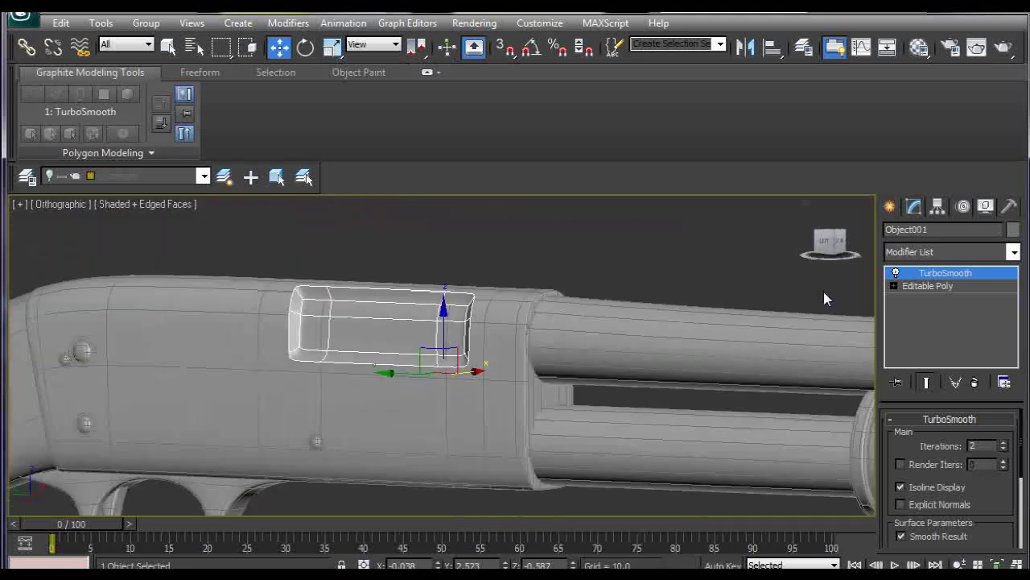
Step: Deselect the ejection port recess, turn off edged faces, and examine the finished receiver in plain shading from several angles
click(597, 283)
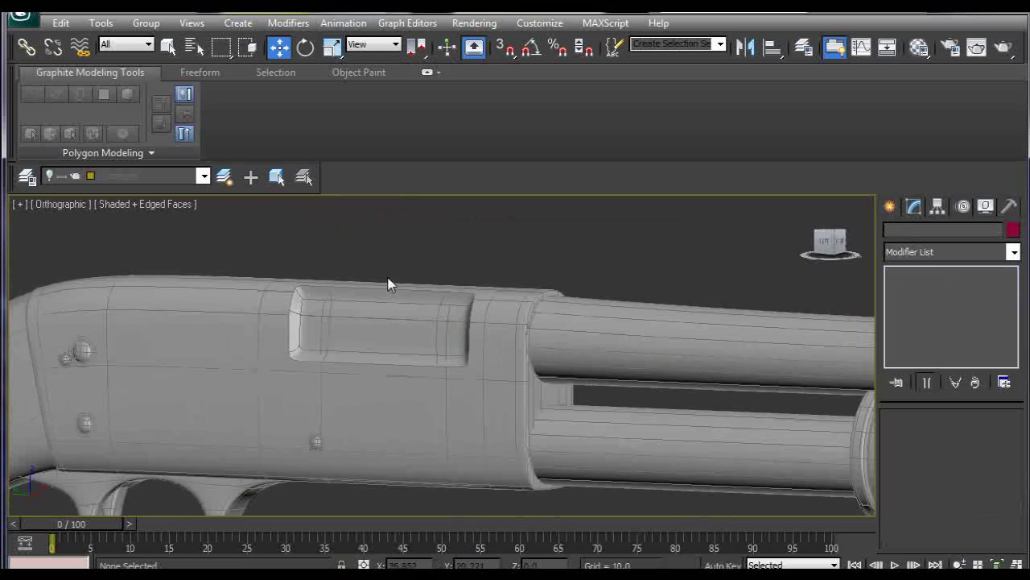
key(F4)
mouse_move(366, 330)
alt+middle_down()
mouse_move(423, 351)
mouse_move(421, 373)
alt+middle_up()
scroll(423, 351, down, 3)
scroll(442, 394, up, 3)
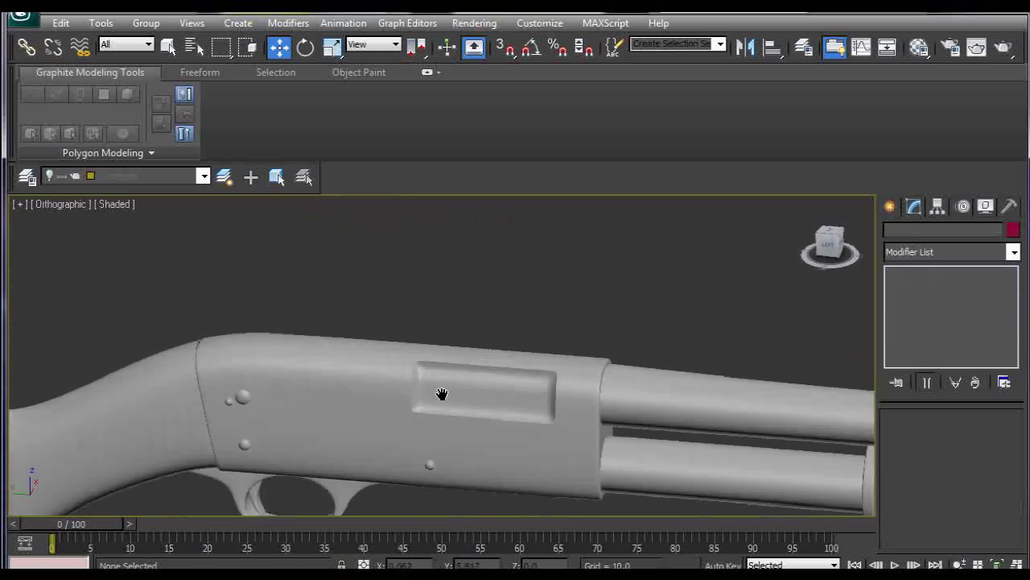
scroll(480, 348, down, 2)
alt+middle_drag(479, 349, 459, 338)
scroll(460, 338, up, 2)
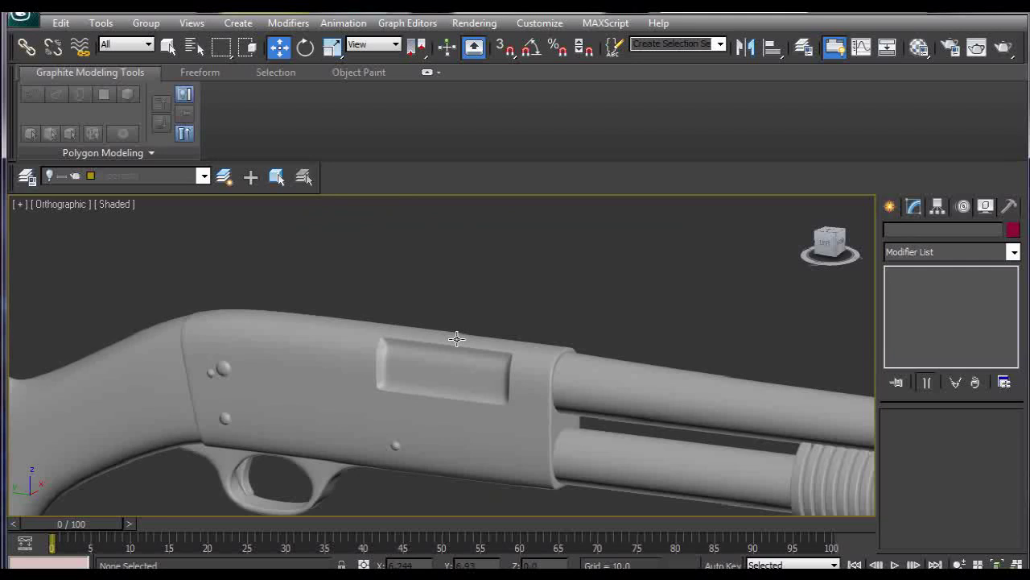
scroll(457, 339, down, 2)
alt+middle_drag(400, 346, 425, 329)
Step: Show the LowPoly layer instead of the HighPoly layer and examine the low-poly shotgun's receiver and overall shape
click(204, 175)
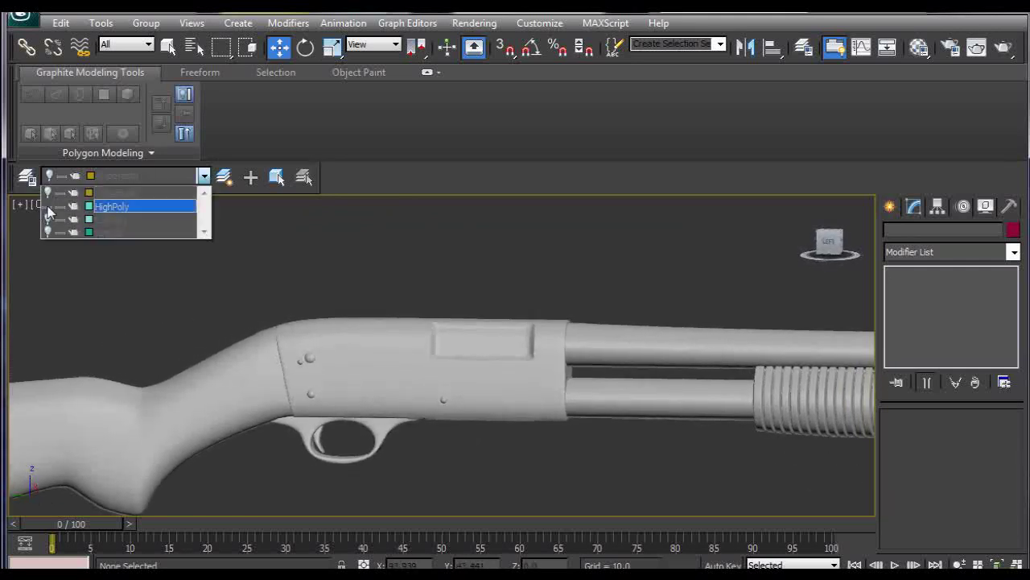
click(47, 207)
click(47, 219)
click(453, 363)
scroll(428, 372, up, 2)
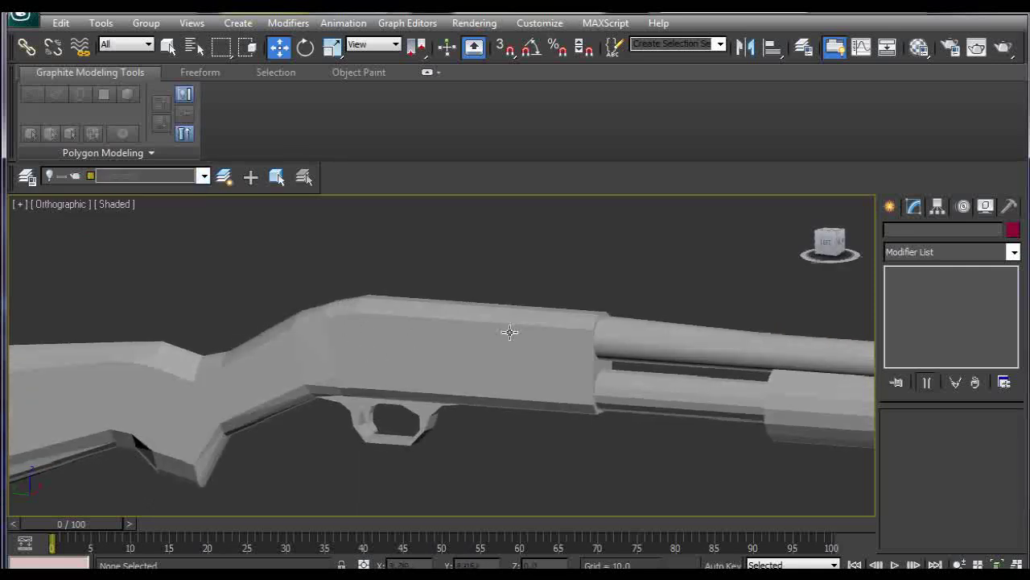
scroll(509, 331, up, 2)
alt+middle_drag(520, 333, 494, 340)
scroll(495, 340, up, 1)
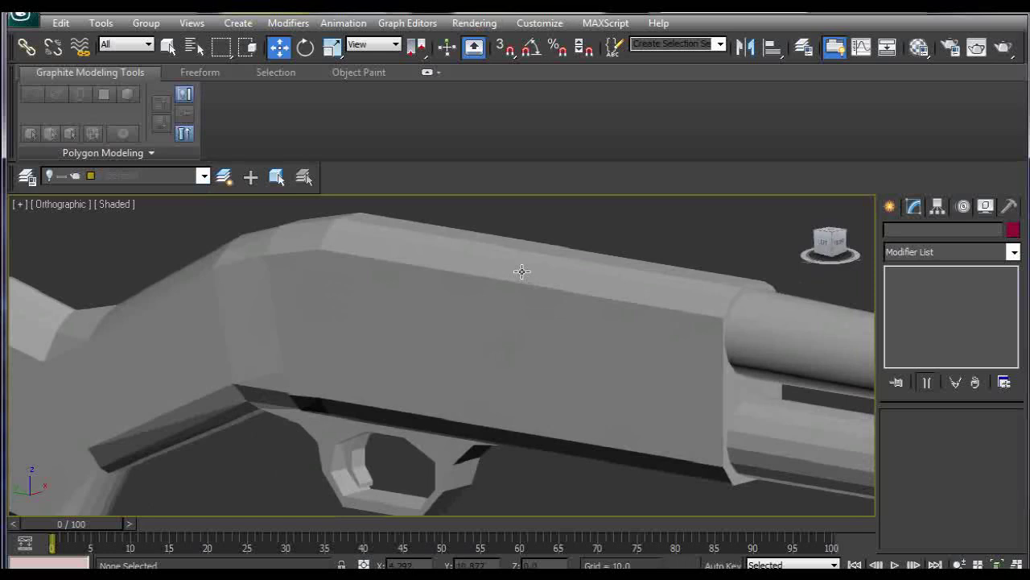
scroll(581, 266, down, 4)
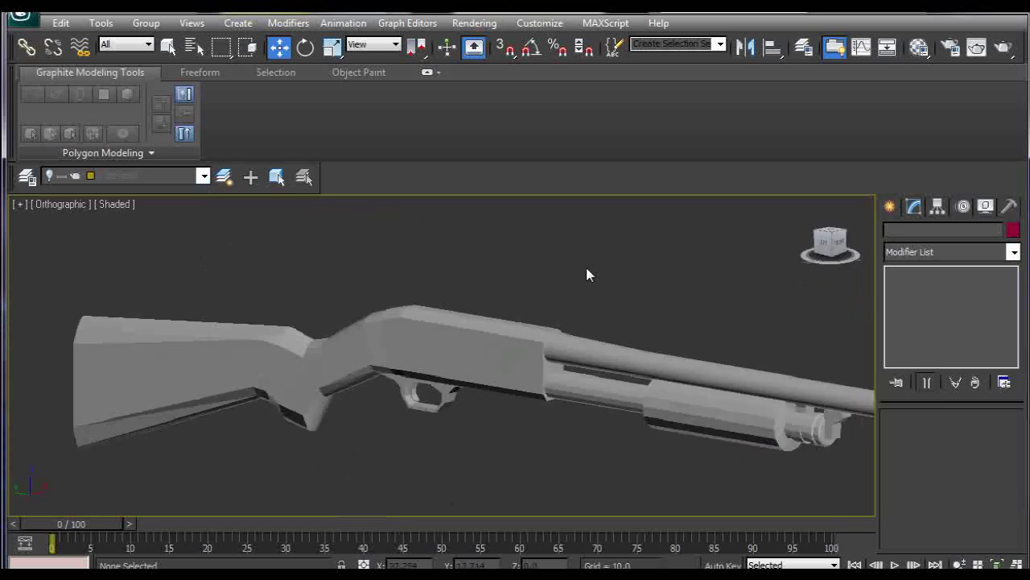
mouse_move(548, 313)
alt+middle_down()
mouse_move(574, 304)
mouse_move(520, 314)
mouse_move(532, 319)
alt+middle_up()
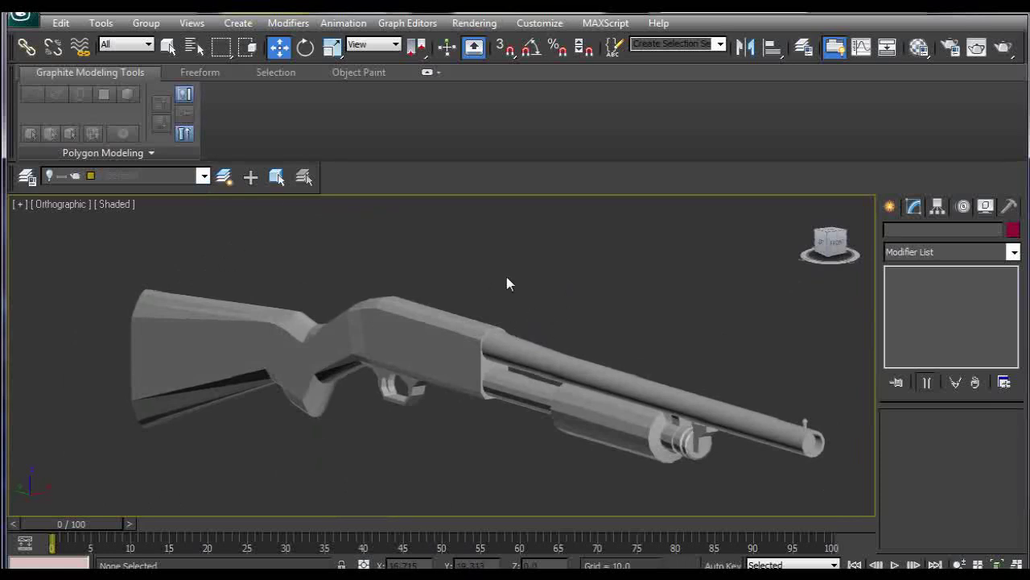
Step: Hide the LowPoly layer and make the tutorial layer current
click(203, 176)
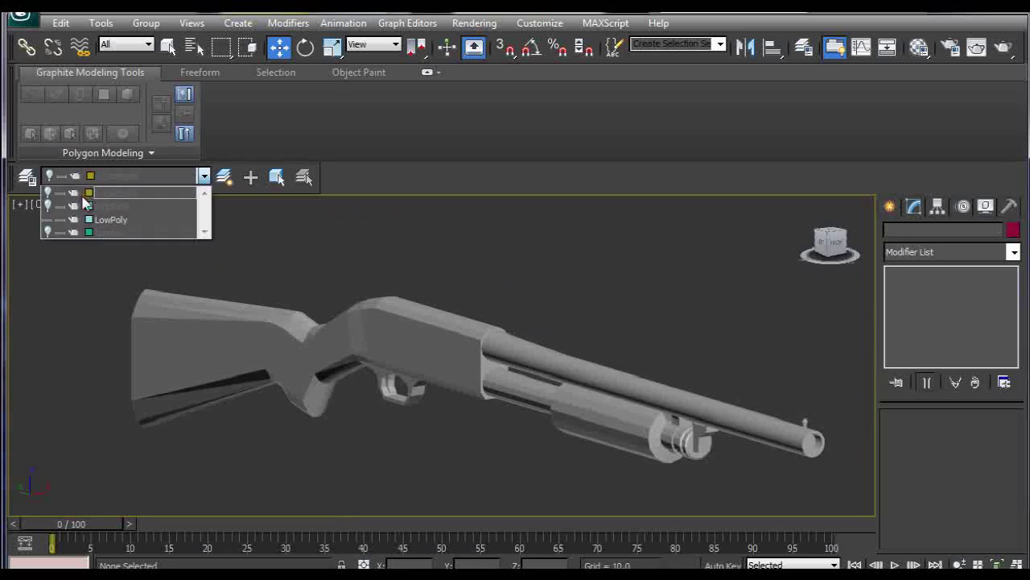
click(48, 219)
click(134, 233)
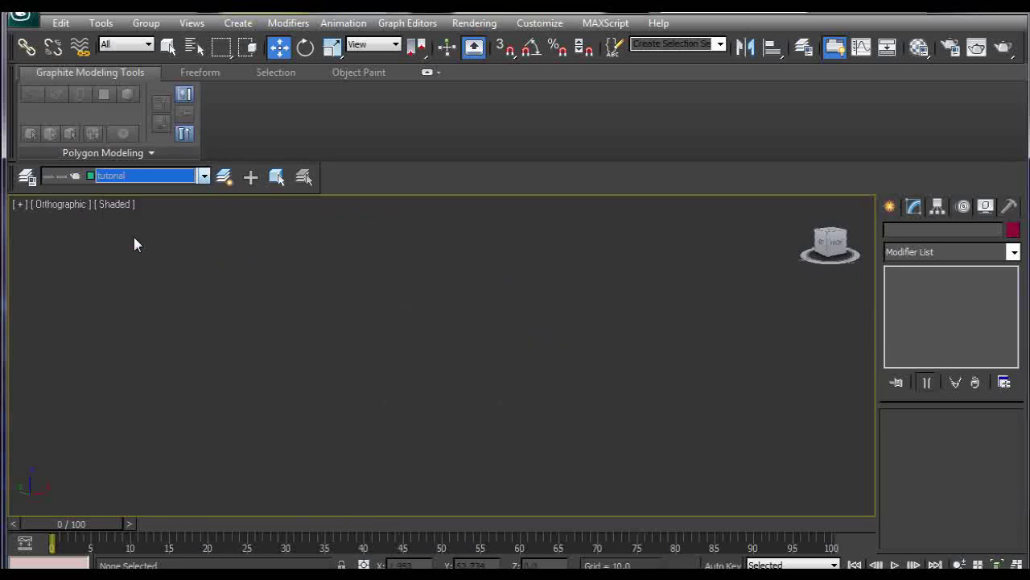
Step: Create an eight-sided cylinder with a radius of about 17.6 in the Front view and check its shape in Perspective
click(890, 207)
click(931, 329)
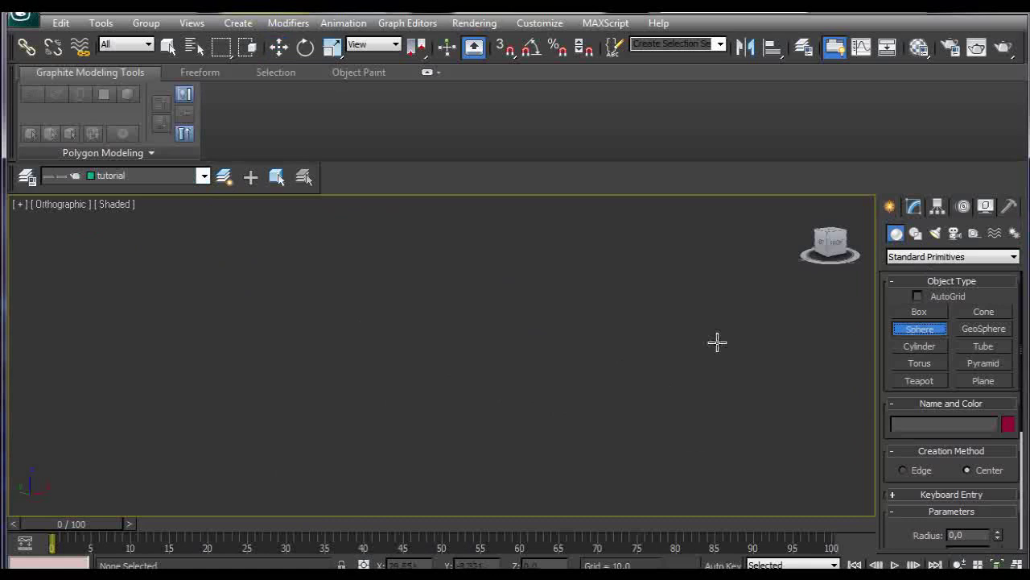
click(924, 346)
key(f)
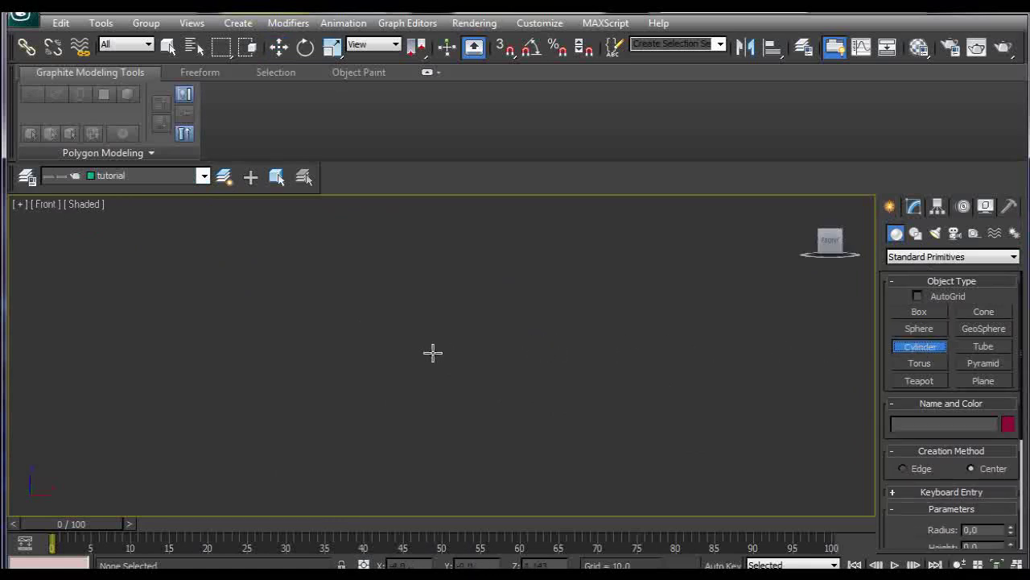
drag(416, 349, 410, 306)
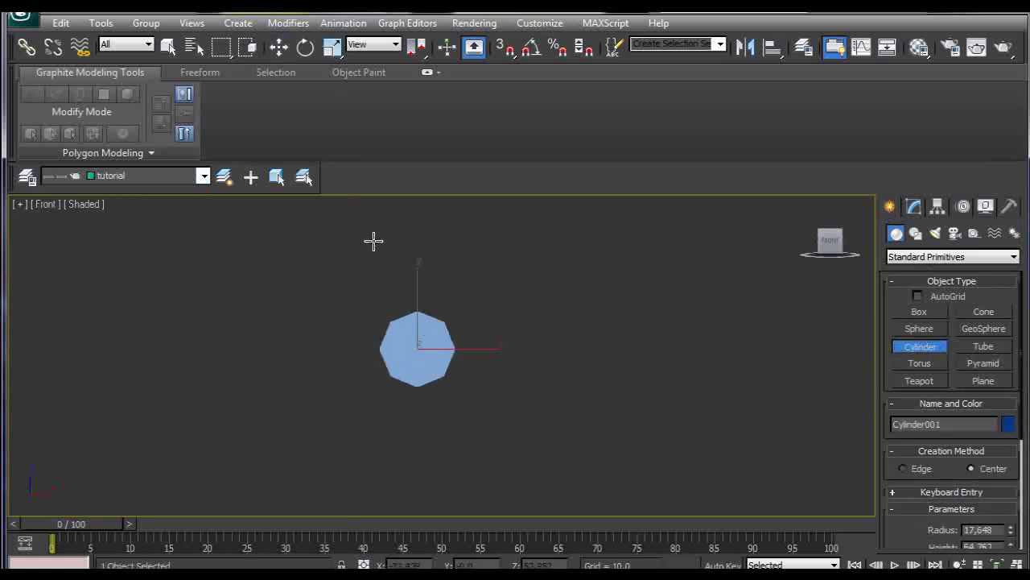
click(410, 307)
right_click(410, 314)
key(w)
key(p)
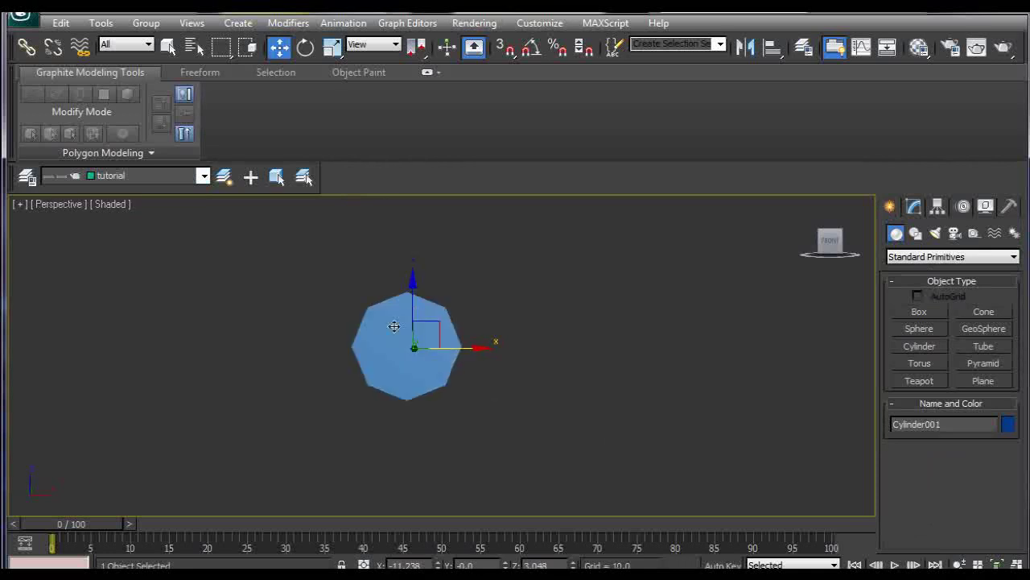
alt+middle_drag(358, 322, 426, 338)
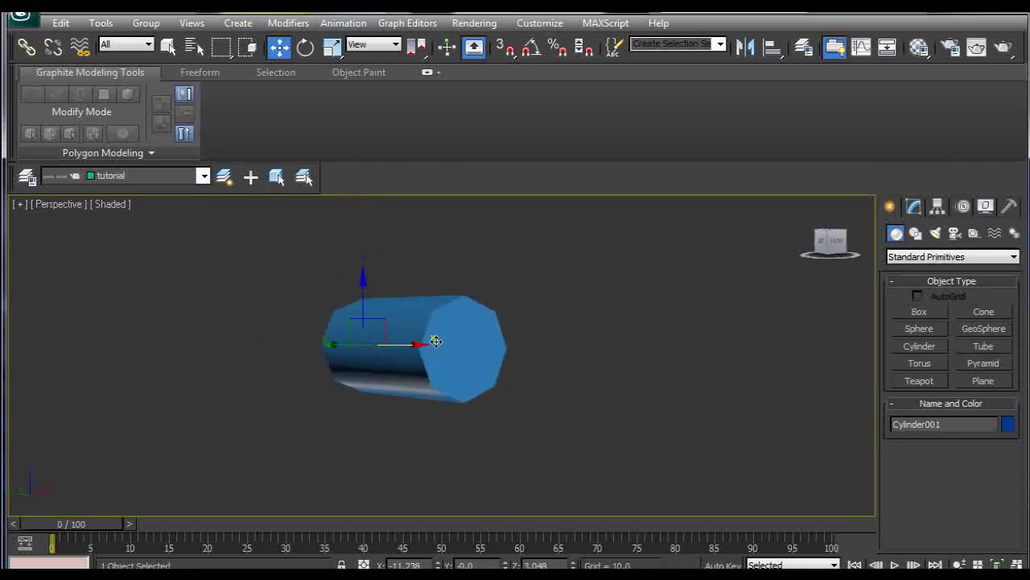
Step: Rotate the cylinder about 22.4° in the Front view so that its flat sides lie horizontal and vertical
key(f)
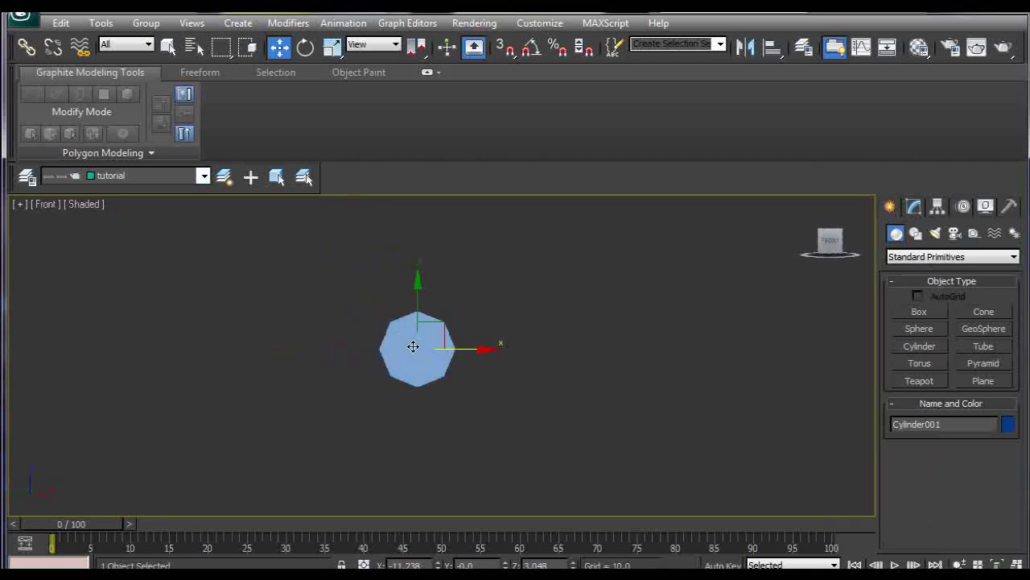
scroll(413, 346, up, 3)
key(e)
drag(352, 293, 329, 328)
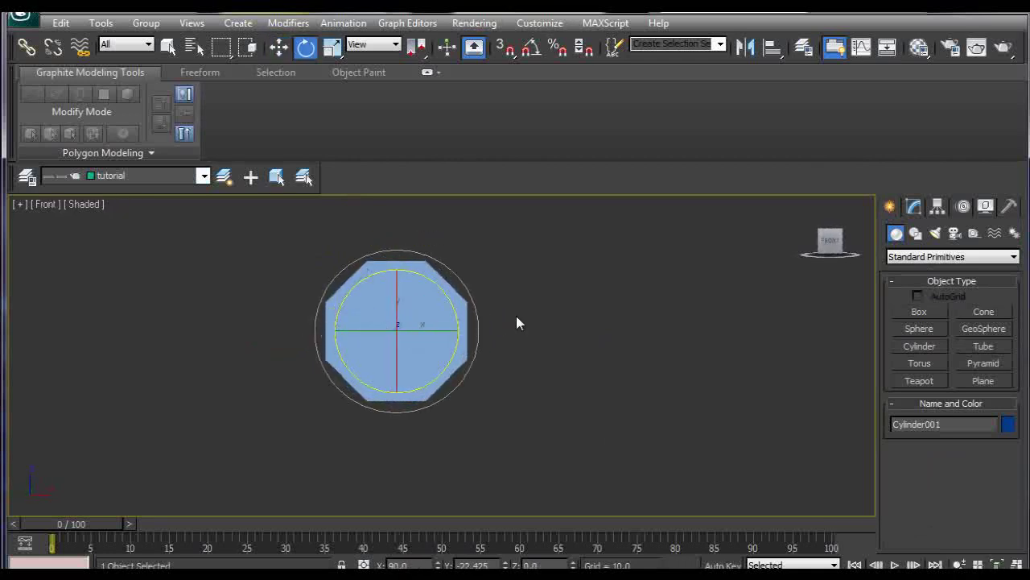
Step: Apply Reset XForm to the rotated cylinder
click(1010, 207)
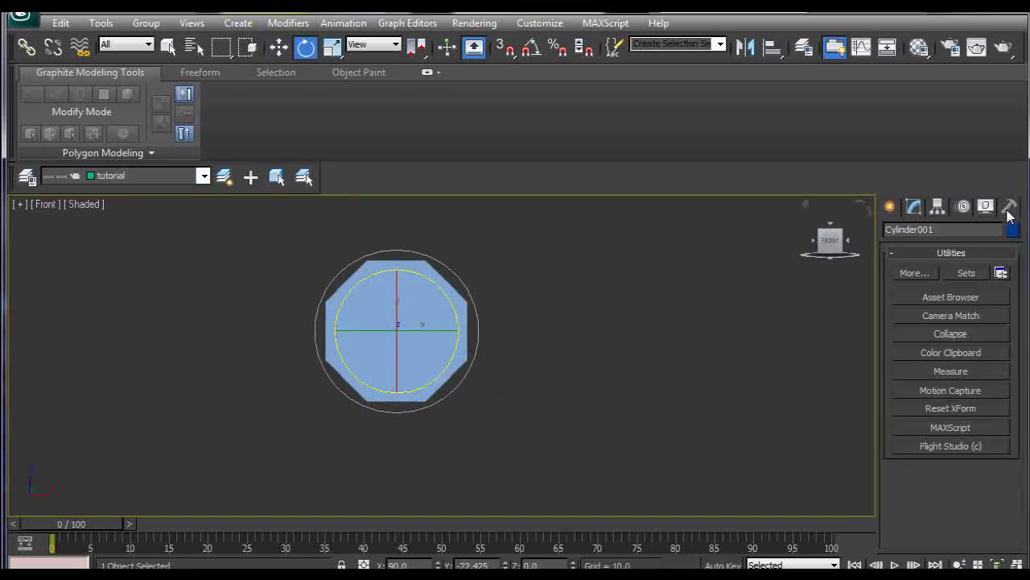
click(928, 407)
click(947, 498)
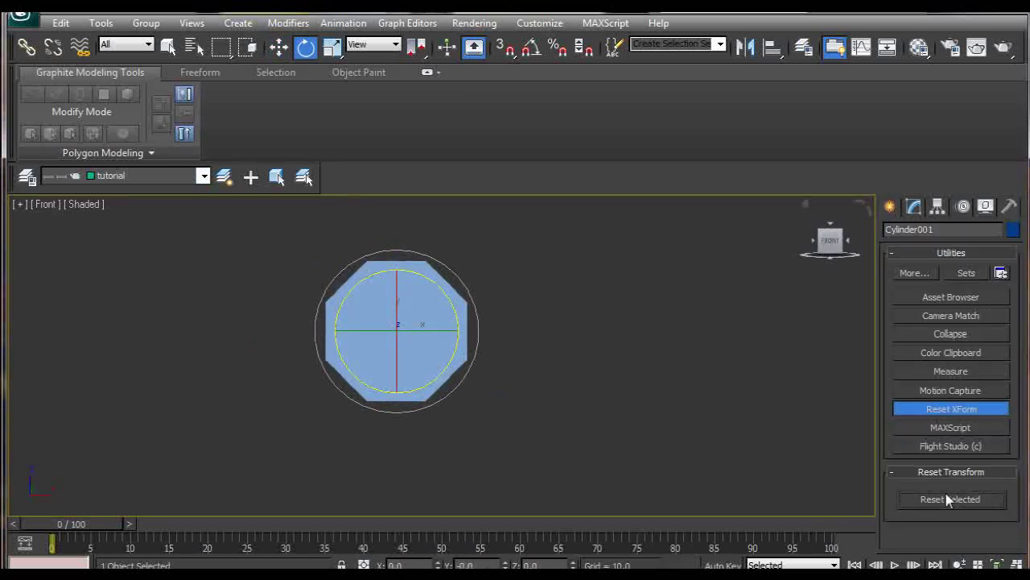
click(974, 409)
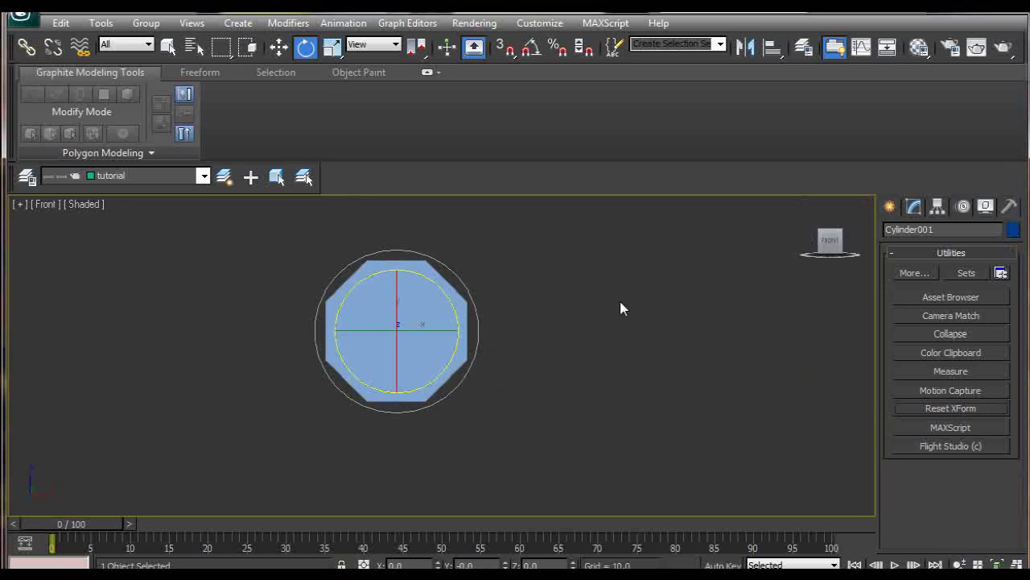
Step: Set the cylinder's viewport to Consistent Colors shading and Perspective projection
alt+middle_drag(589, 303, 234, 267)
click(121, 204)
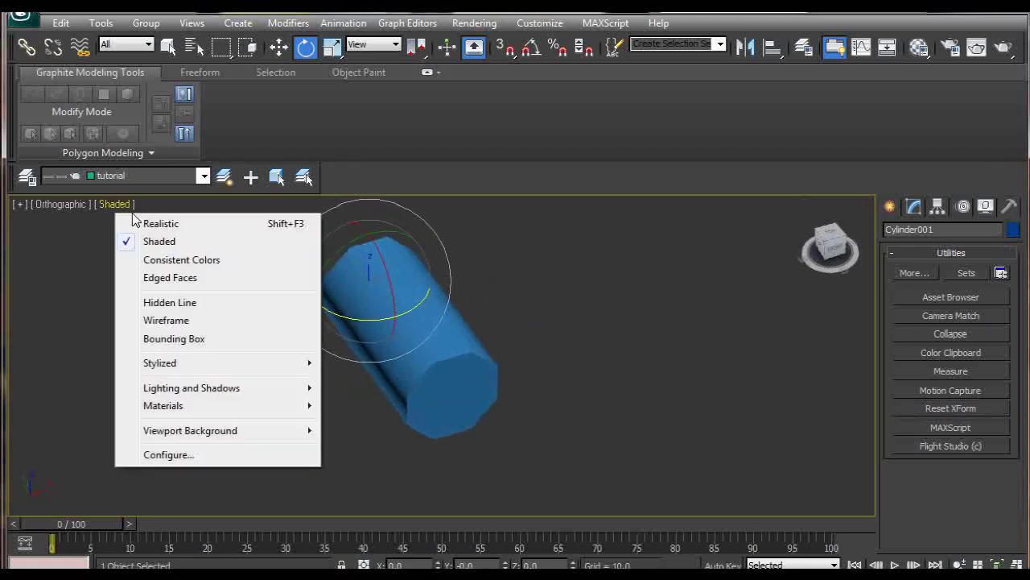
click(165, 261)
click(61, 204)
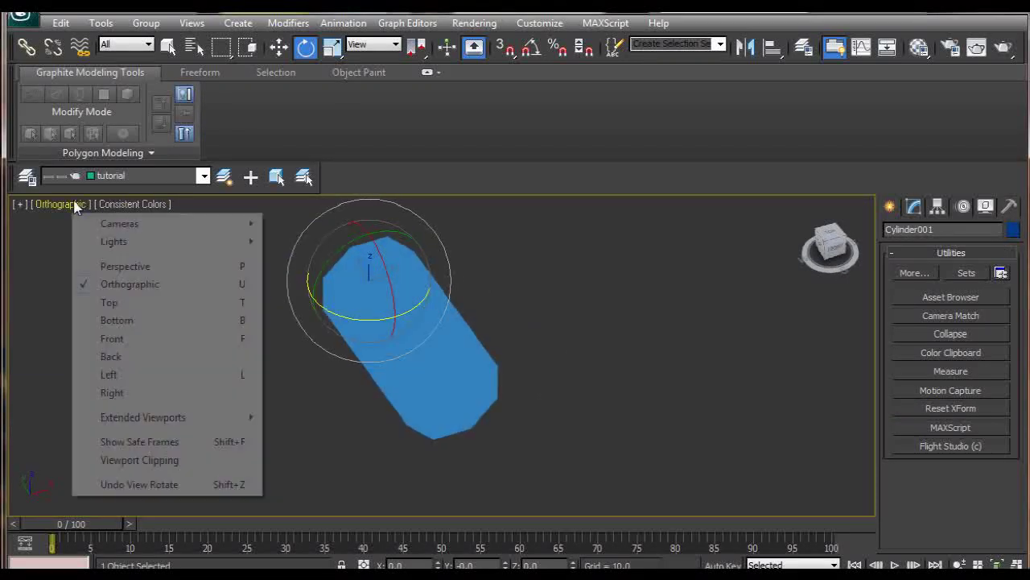
click(129, 268)
alt+middle_drag(217, 335, 579, 346)
Step: Return the viewport's shading from Consistent Colors to Shaded
click(105, 203)
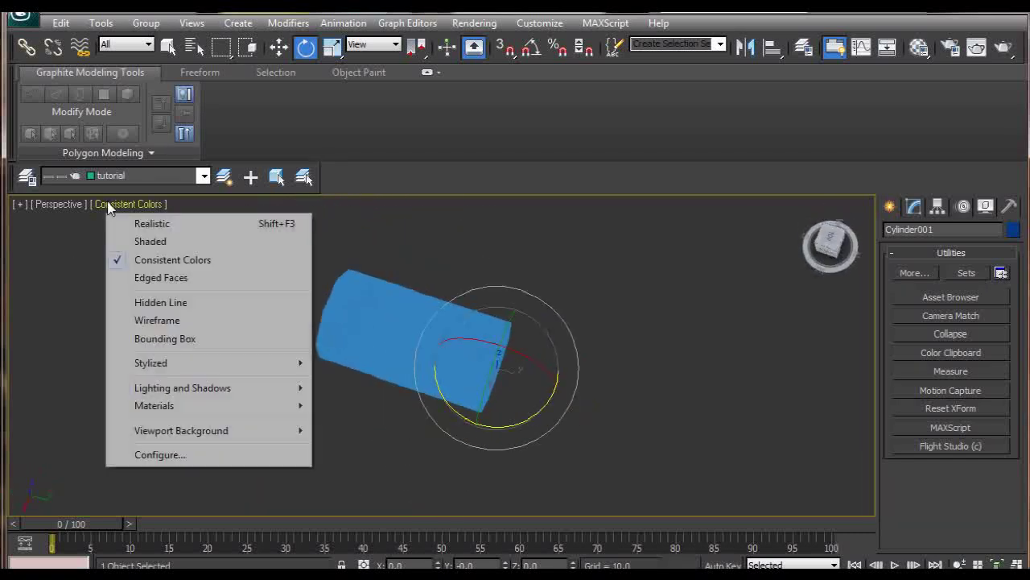
click(142, 239)
alt+middle_drag(385, 346, 485, 271)
scroll(370, 281, up, 2)
Step: Collapse the cylinder's XForm modifier stack and convert the object to Editable Poly
click(914, 206)
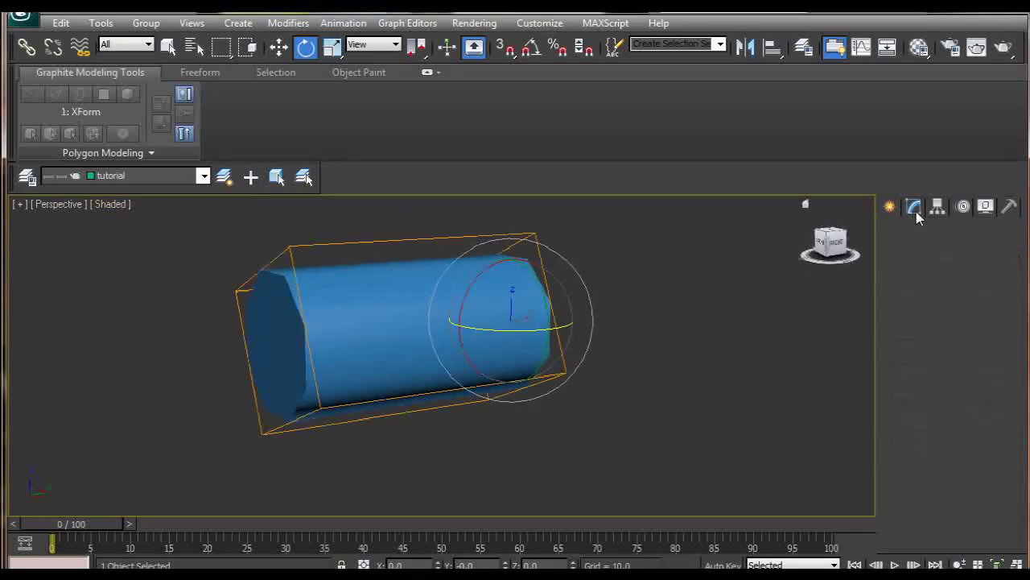
right_click(941, 274)
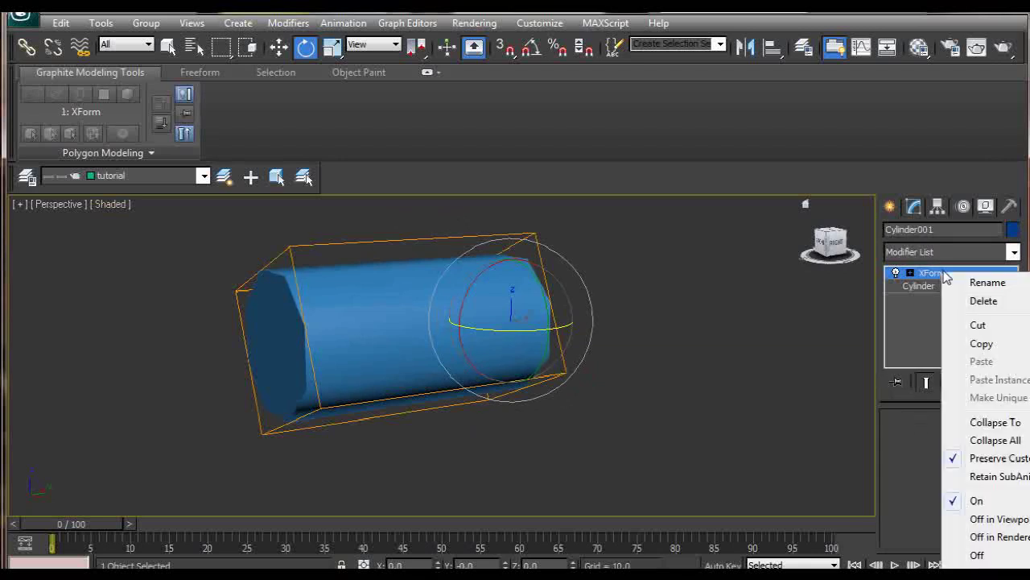
click(1006, 440)
right_click(957, 274)
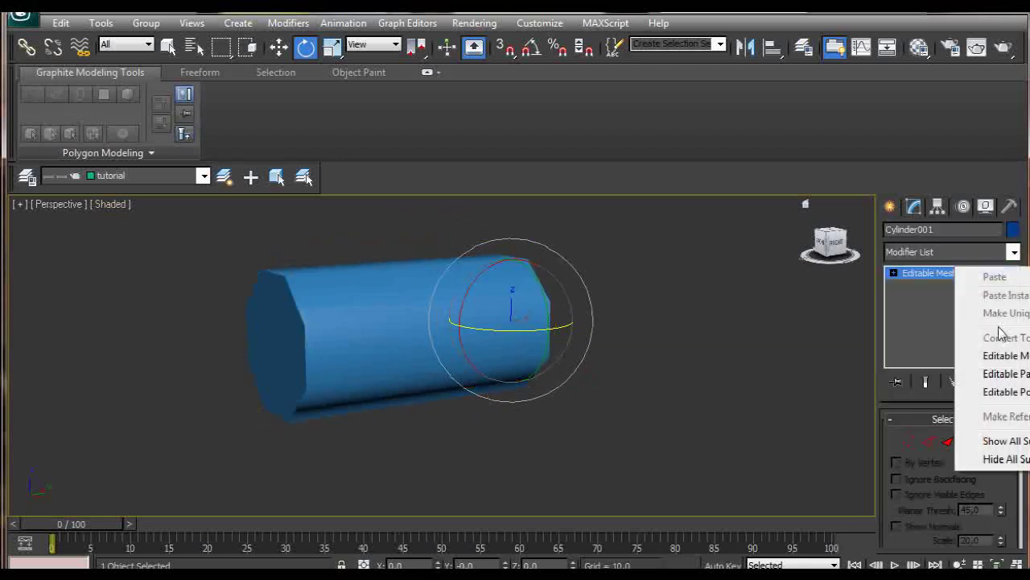
click(1002, 396)
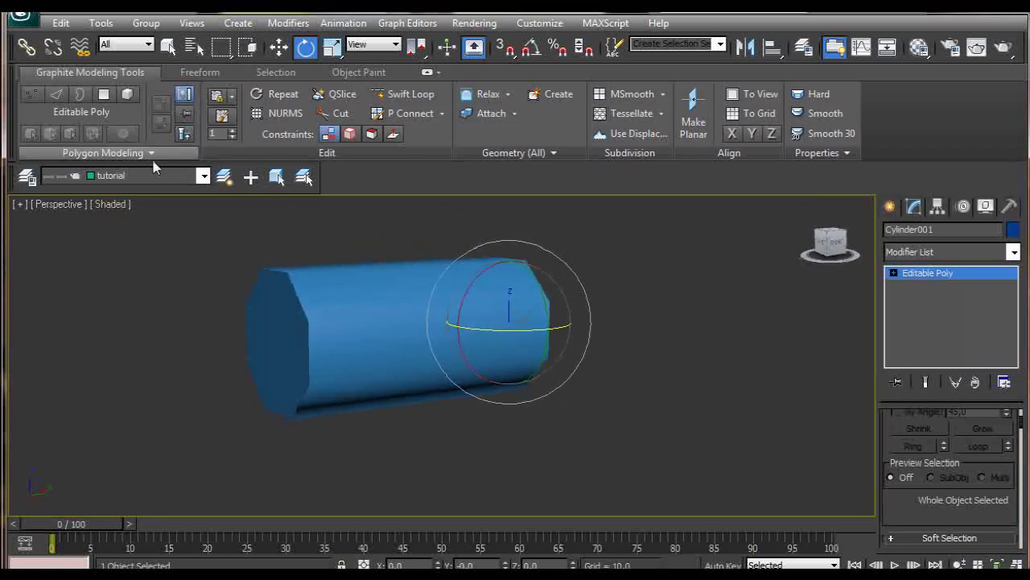
Step: Show the 0 (default) layer, make it current, and hide the tutorial layer containing the cylinder
click(203, 176)
click(50, 198)
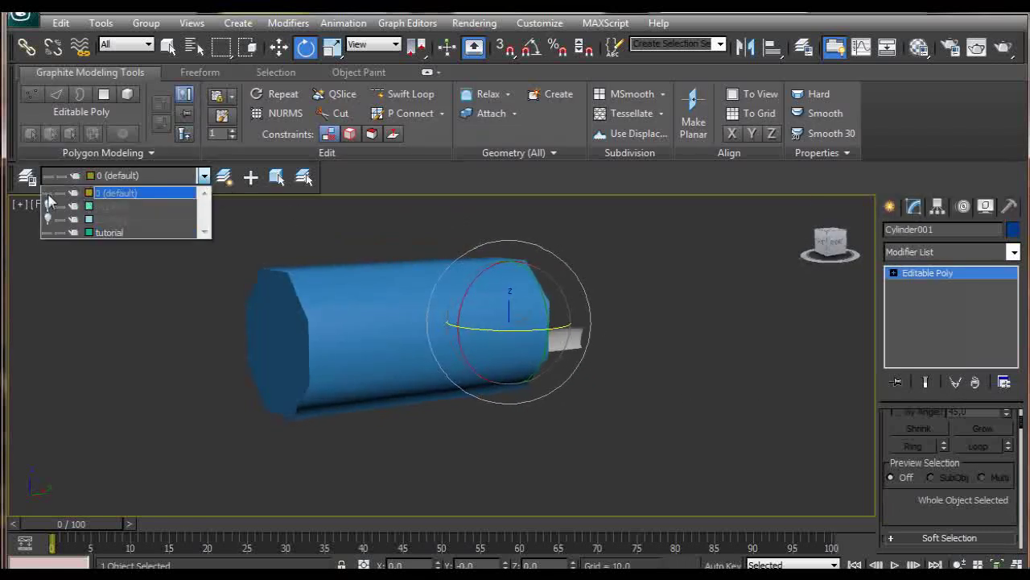
click(81, 231)
alt+middle_drag(496, 366, 357, 310)
click(202, 176)
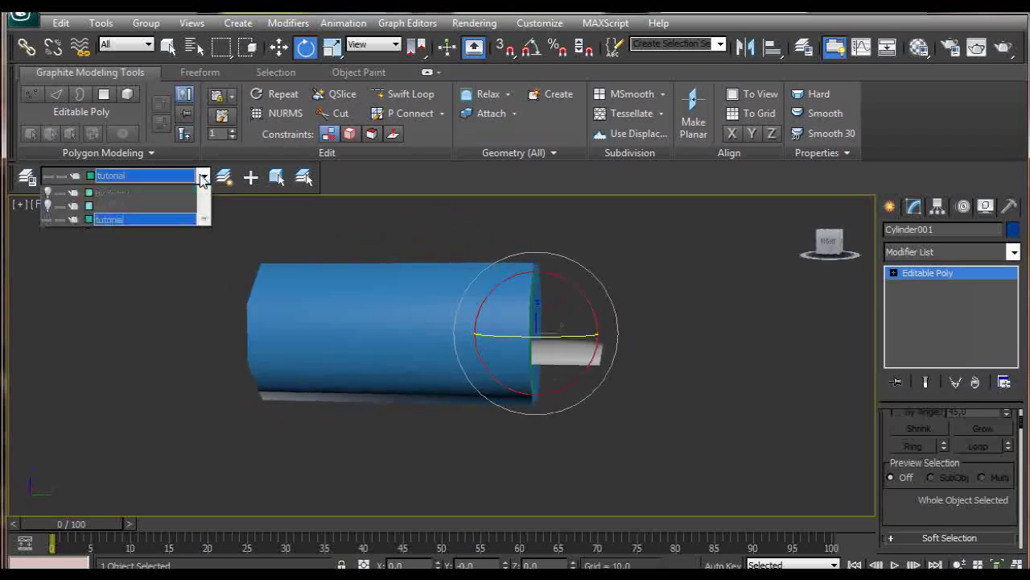
click(113, 194)
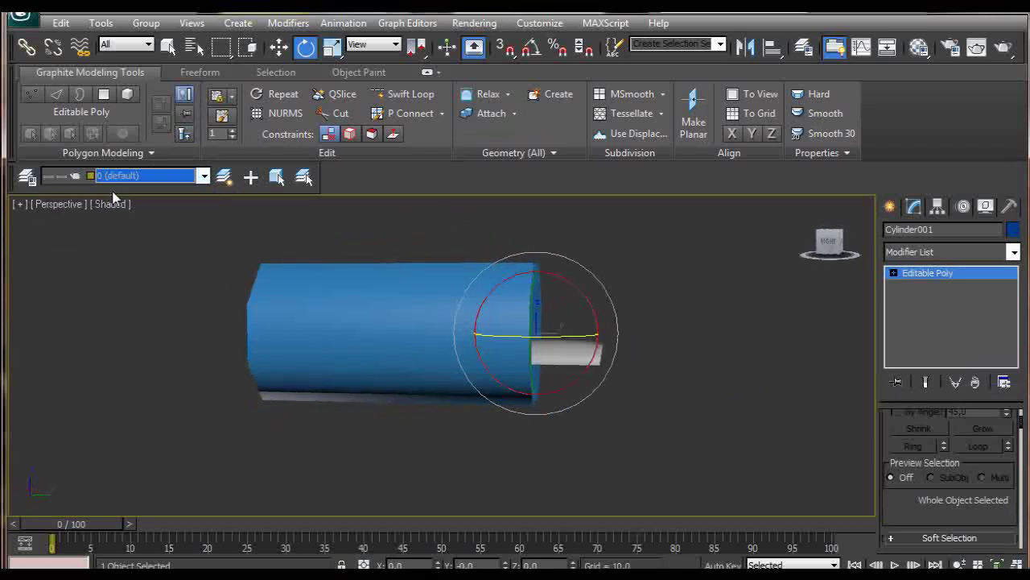
click(197, 176)
click(47, 232)
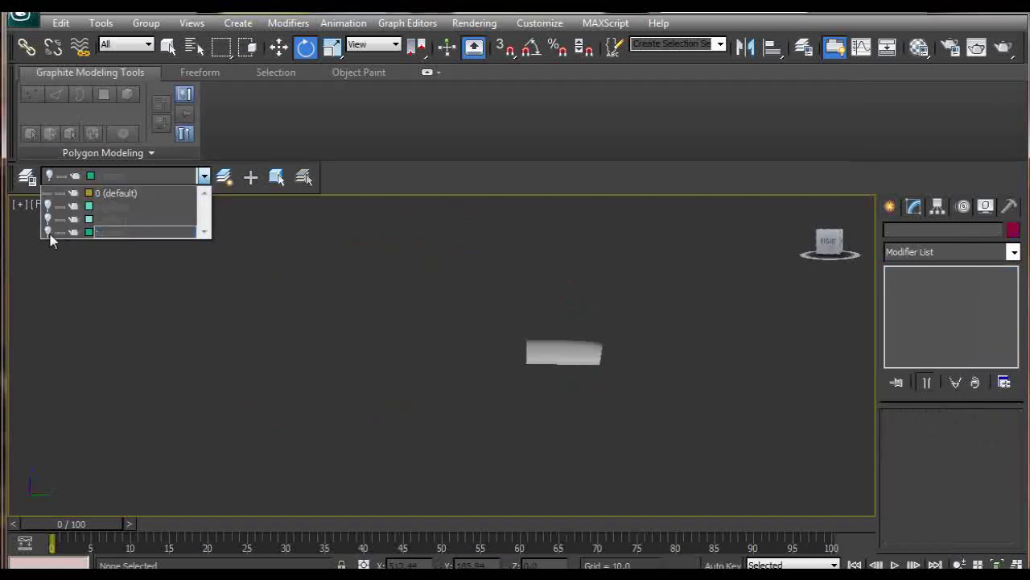
Step: Examine the receiver in progress against the barrel and pump grip of the lower shotgun in the reference image
alt+middle_drag(443, 354, 725, 361)
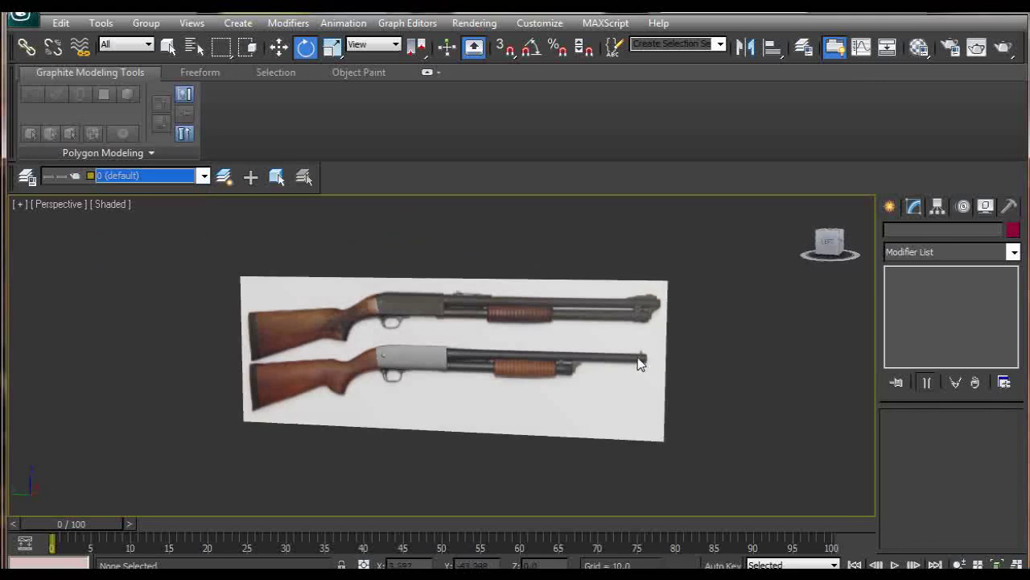
scroll(641, 356, up, 5)
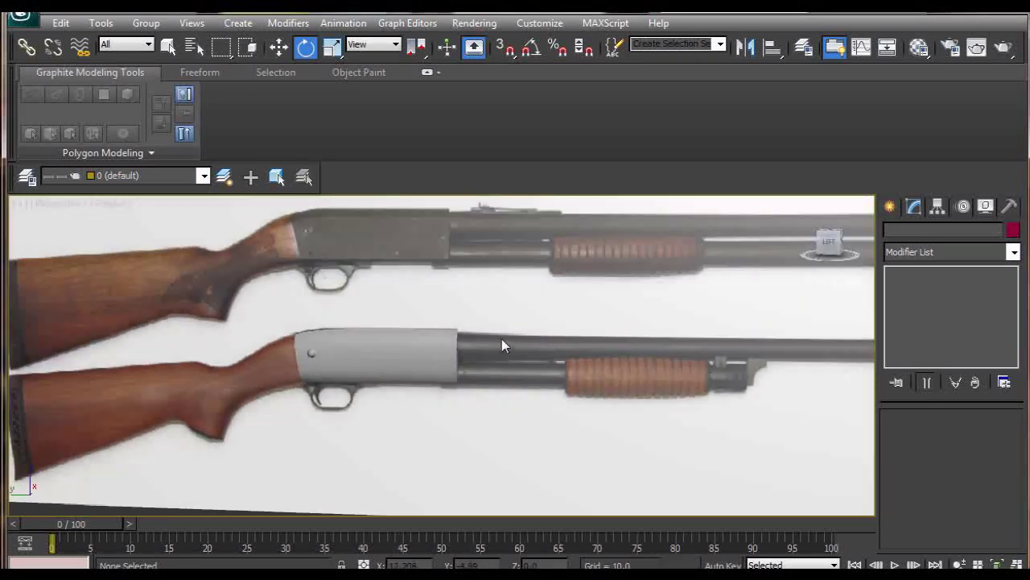
alt+middle_drag(504, 340, 466, 340)
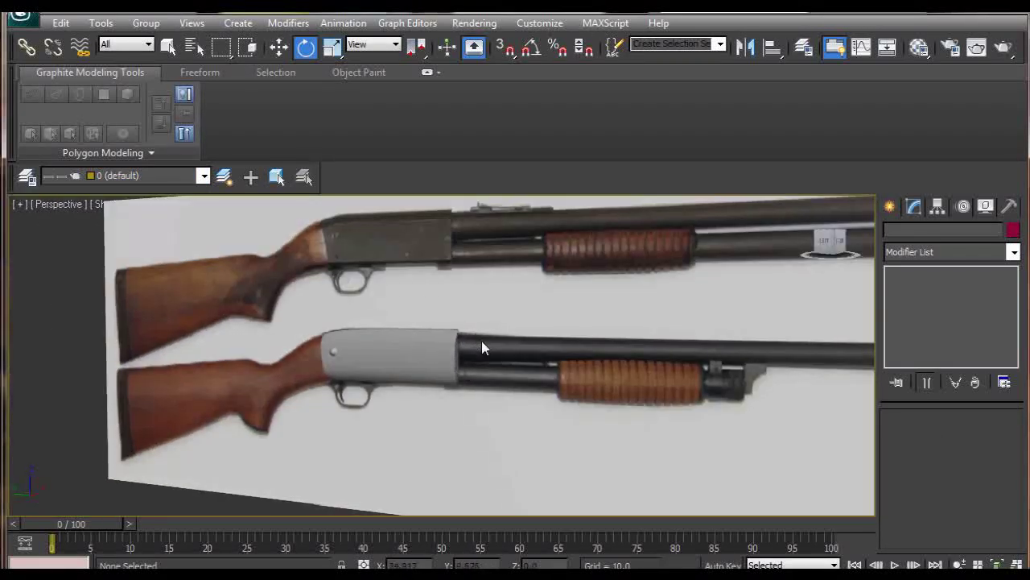
scroll(481, 340, up, 2)
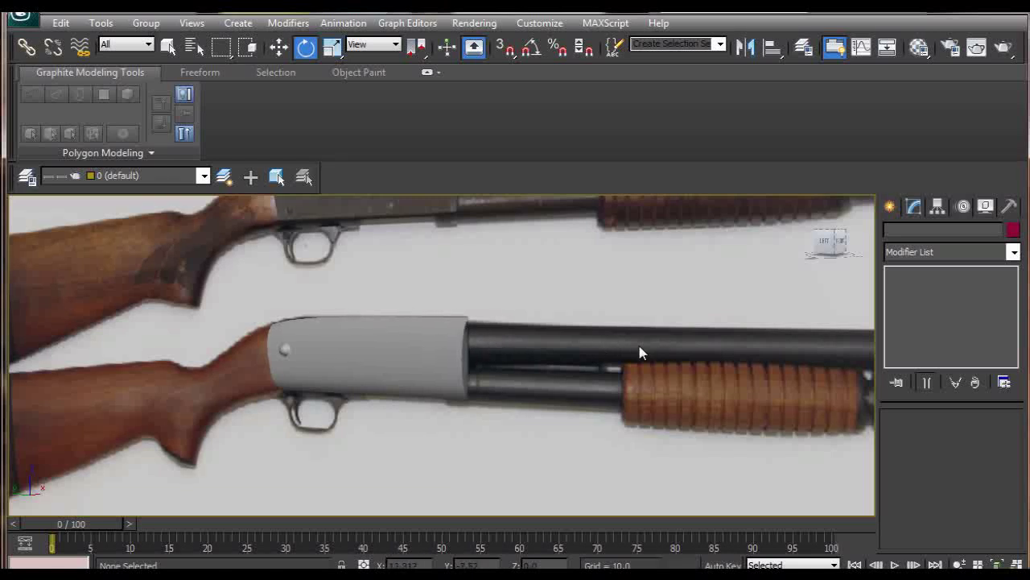
Step: Show the HighPoly layer and hide the 0 (default) and tutorial layers, leaving only the high-poly shotgun displayed
scroll(643, 348, down, 4)
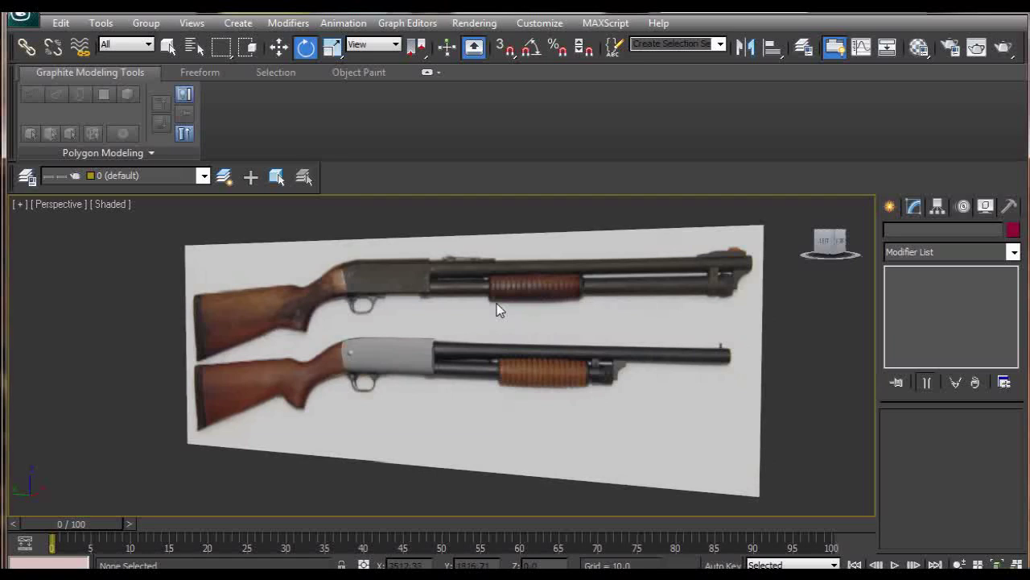
alt+middle_drag(496, 301, 524, 306)
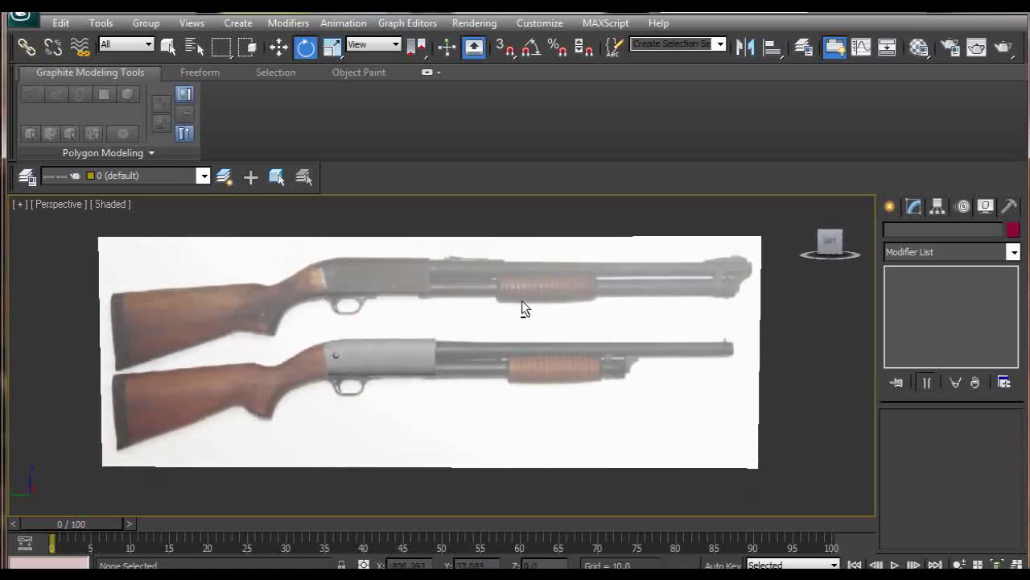
click(204, 176)
click(48, 232)
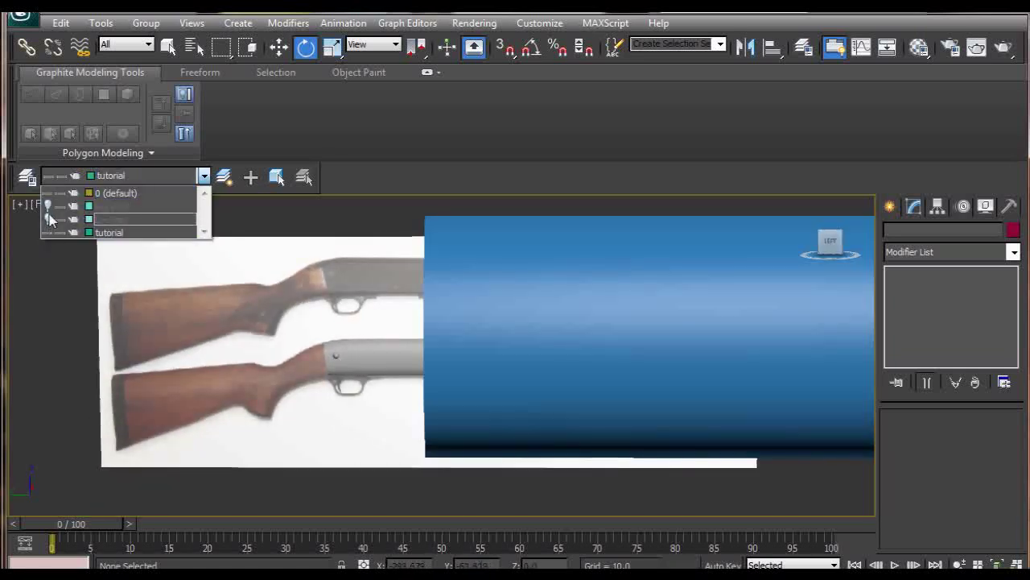
click(48, 207)
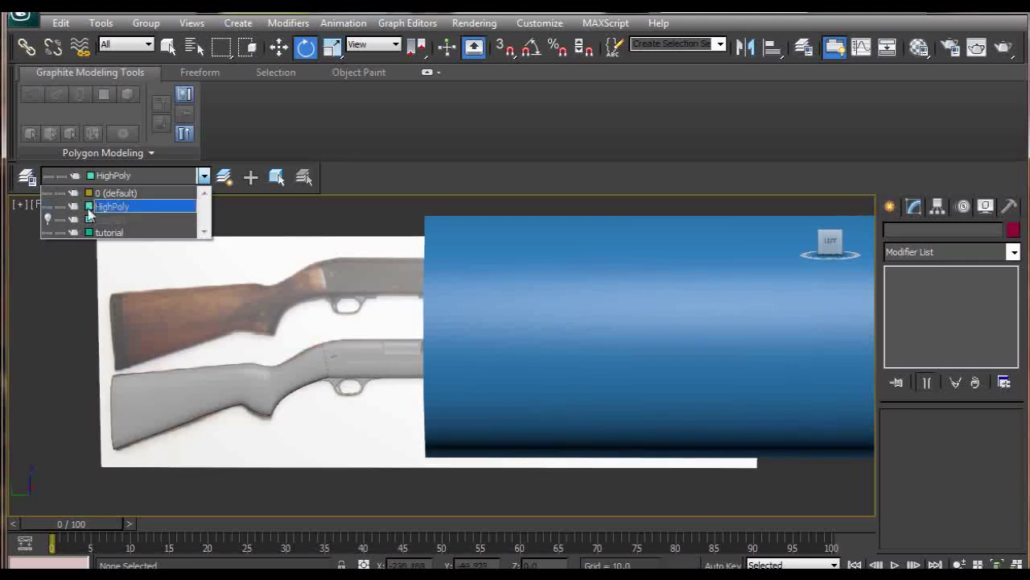
click(48, 192)
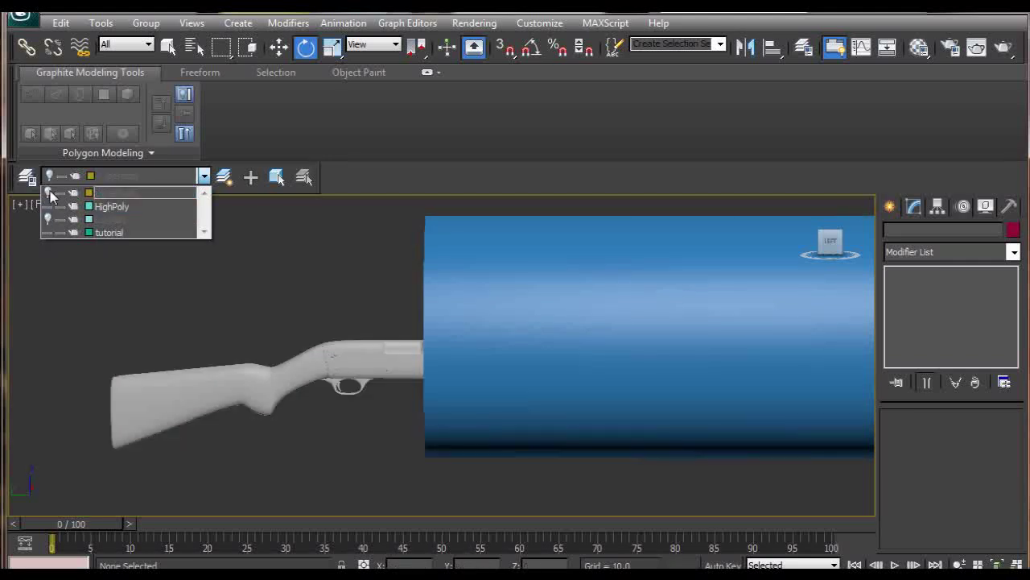
click(48, 232)
click(415, 306)
alt+middle_drag(414, 306, 320, 299)
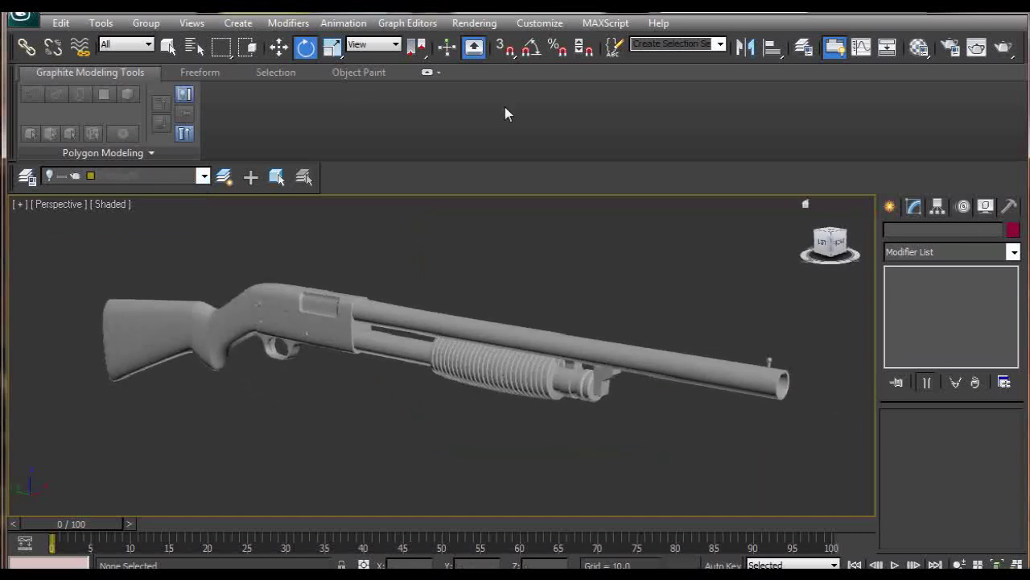
Step: Collapse the modeling ribbon and open the Polygon Counter utility, set to count polygons, clear of the shotgun
click(427, 72)
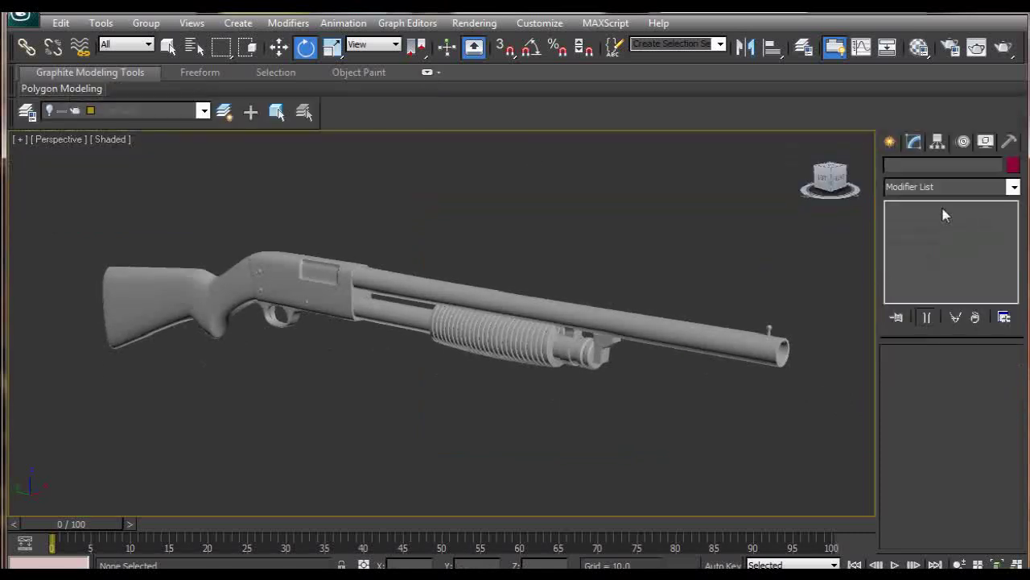
click(1010, 142)
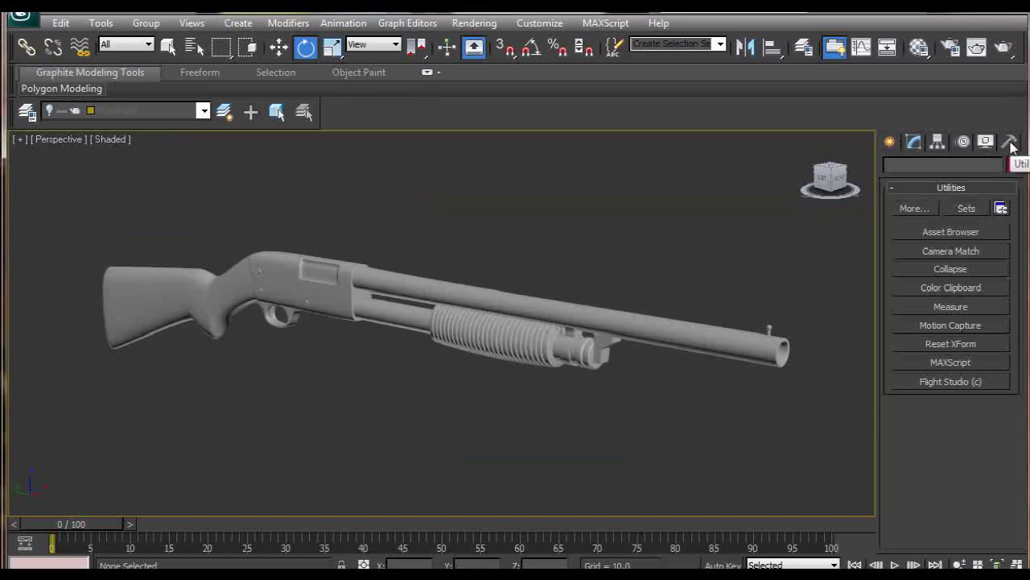
click(913, 208)
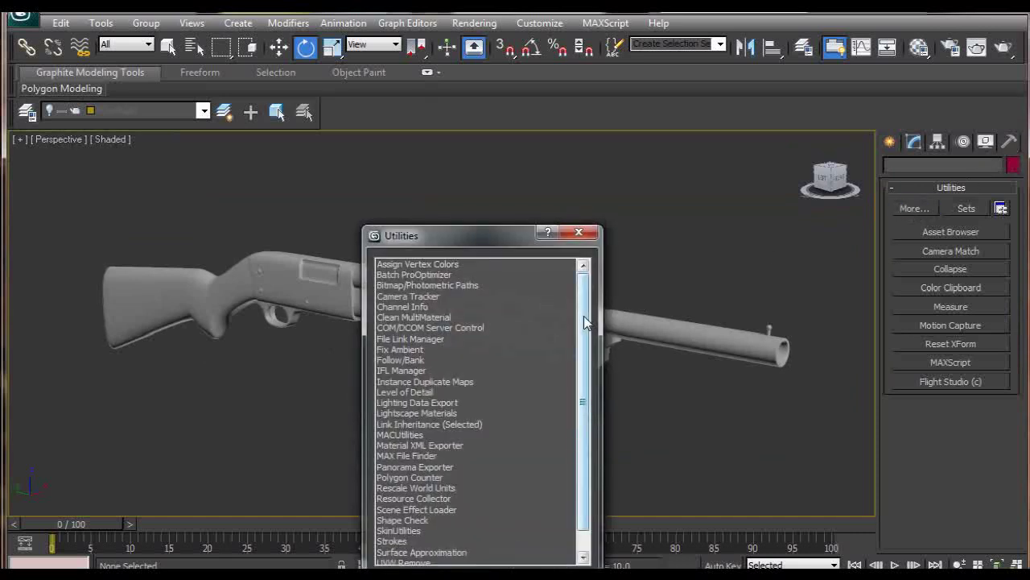
scroll(585, 322, down, 1)
click(435, 455)
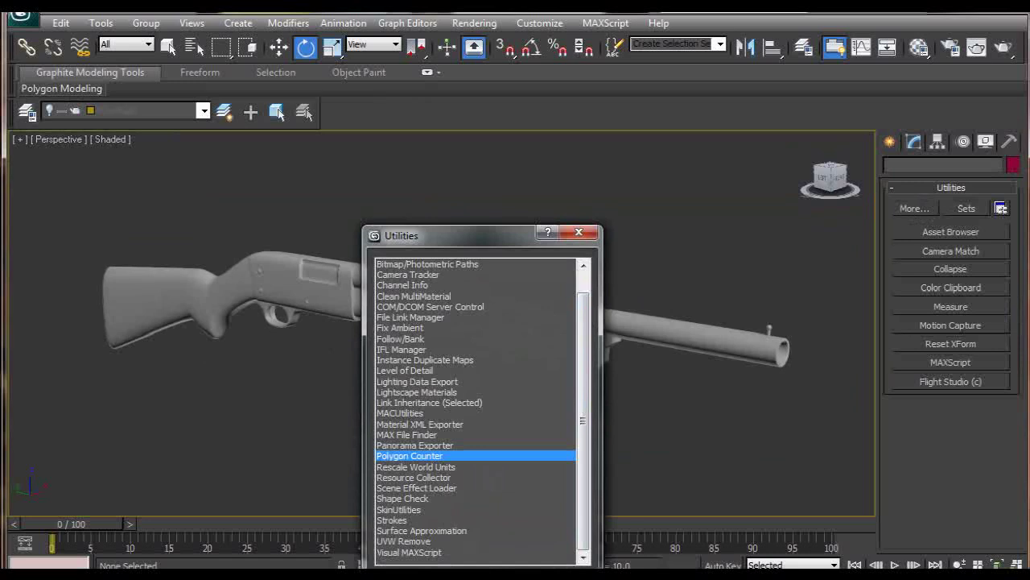
key(Return)
drag(543, 211, 691, 89)
click(713, 219)
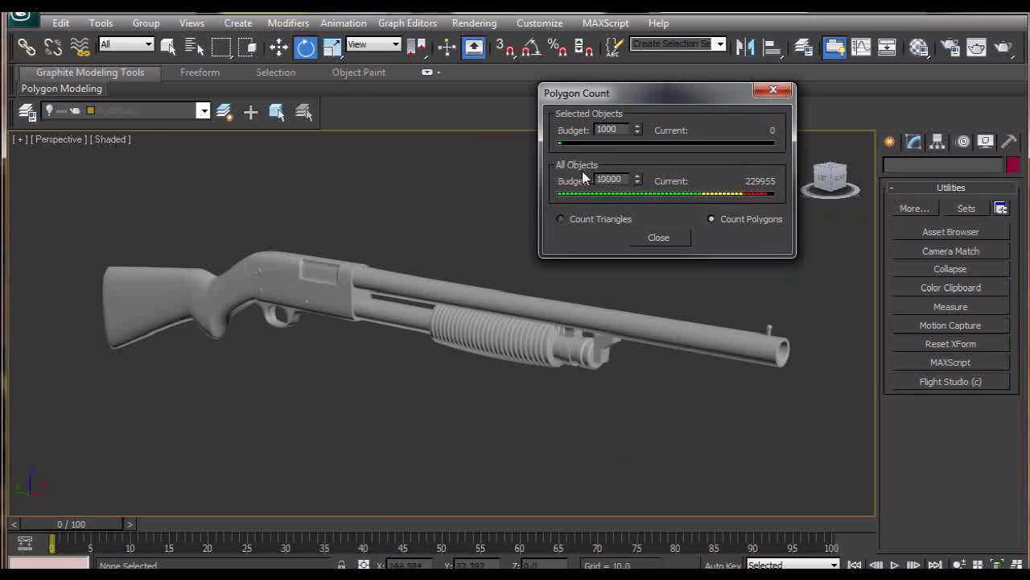
Step: Select all high-poly shotgun parts to read their polygon count, and display edged faces on them
click(74, 262)
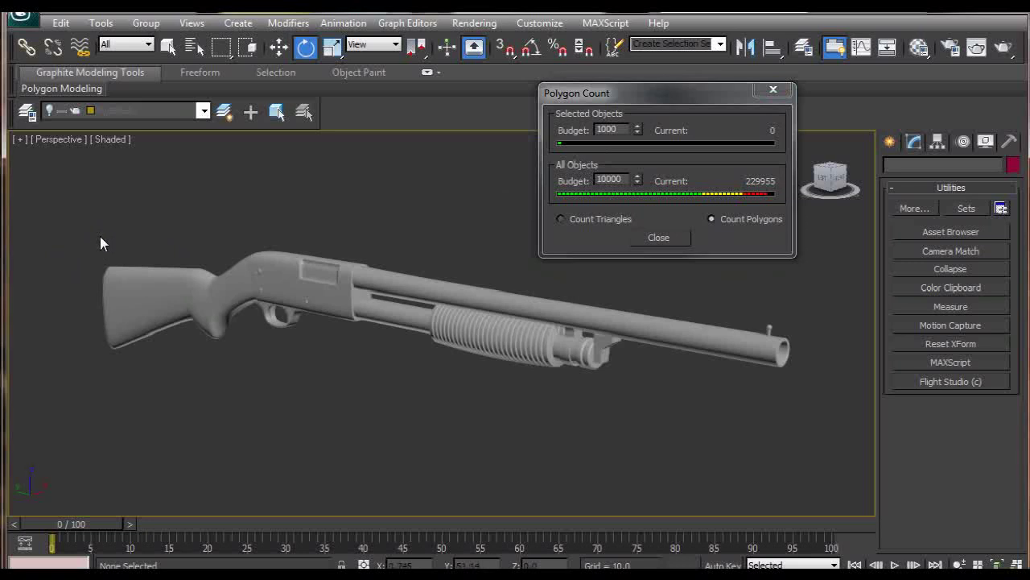
key(ctrl+a)
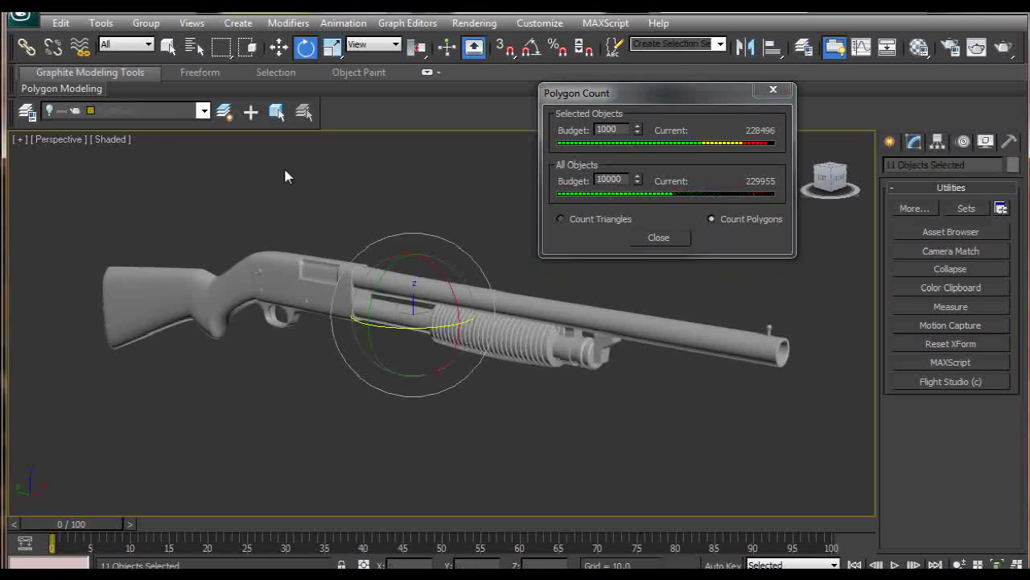
key(F4)
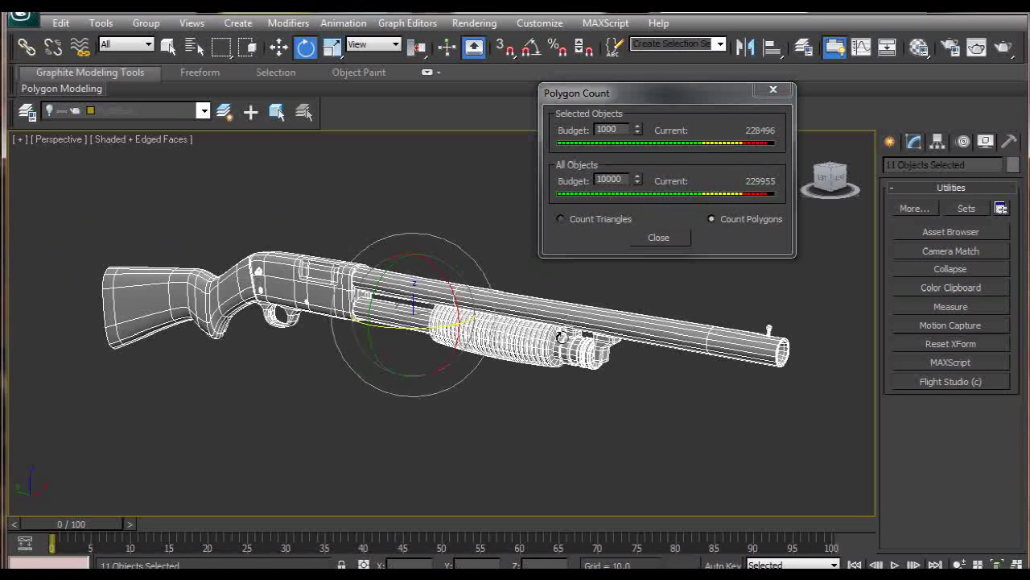
Step: Swap the HighPoly layer for the LowPoly layer and select all low-poly parts to read their polygon count
click(202, 112)
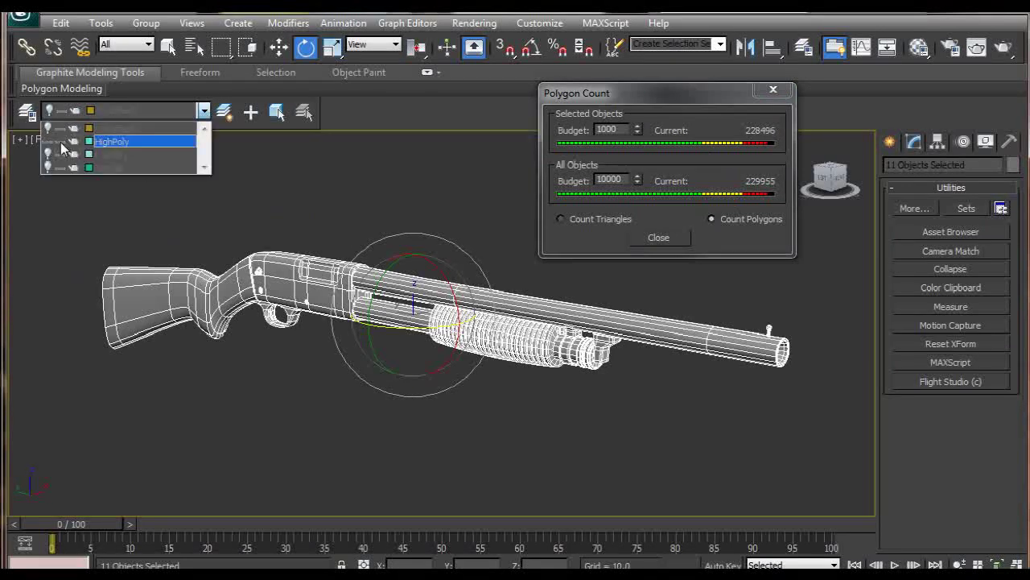
click(48, 141)
click(47, 154)
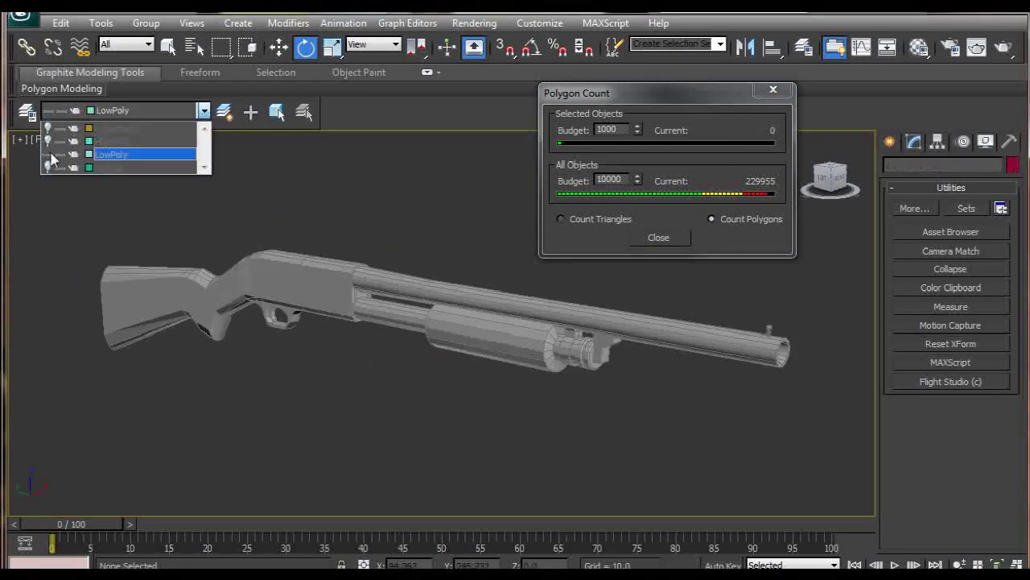
click(305, 231)
key(ctrl+a)
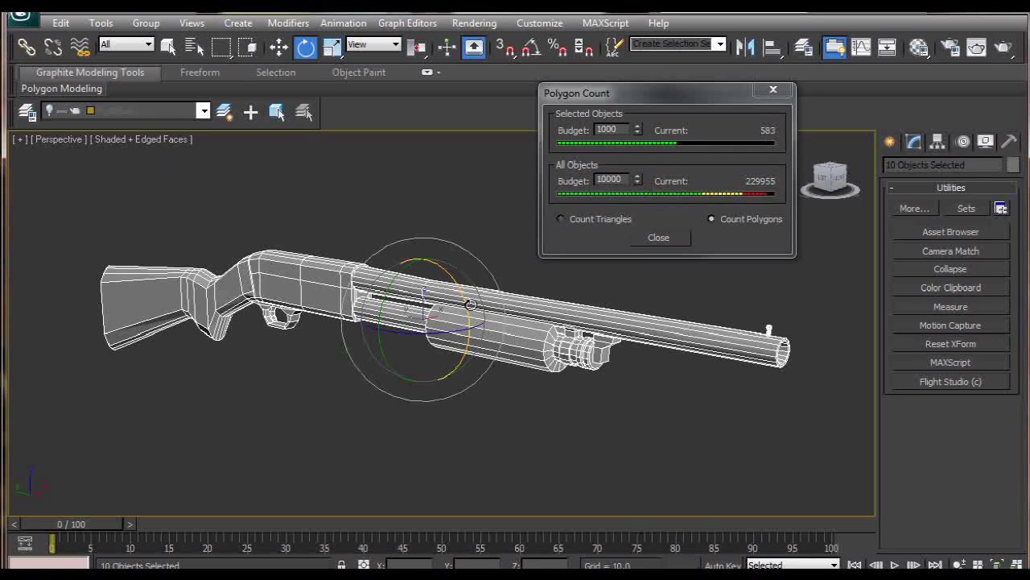
Step: Bring back the HighPoly layer in place of LowPoly and view the high-poly shotgun without edged faces
click(204, 112)
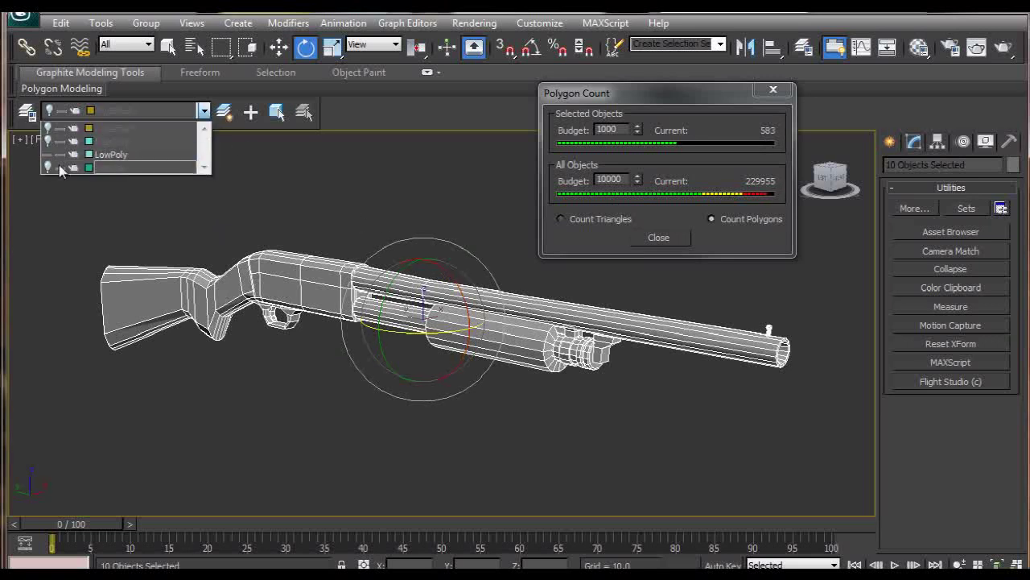
click(48, 153)
click(48, 140)
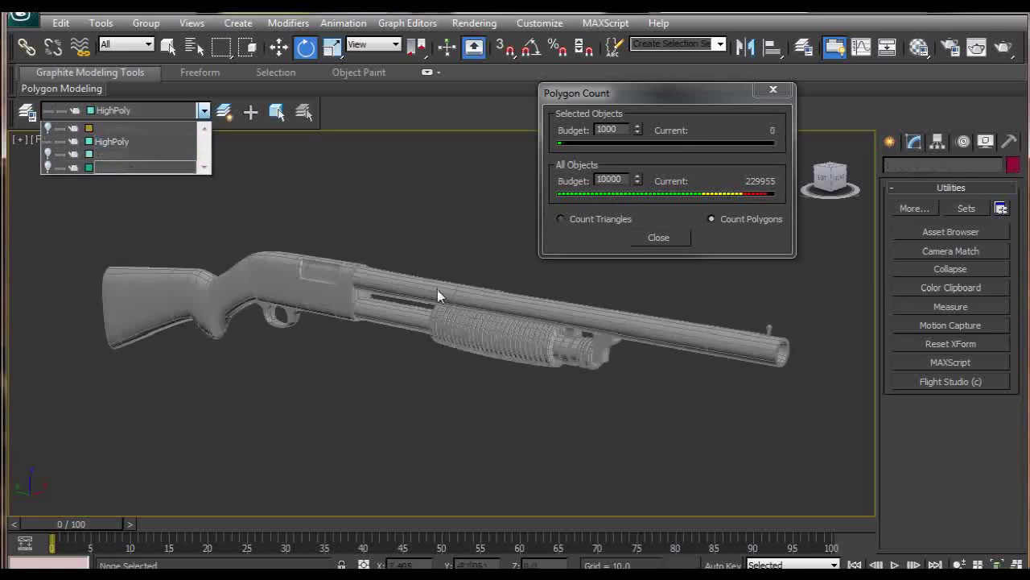
click(281, 209)
key(F4)
alt+middle_drag(315, 236, 393, 276)
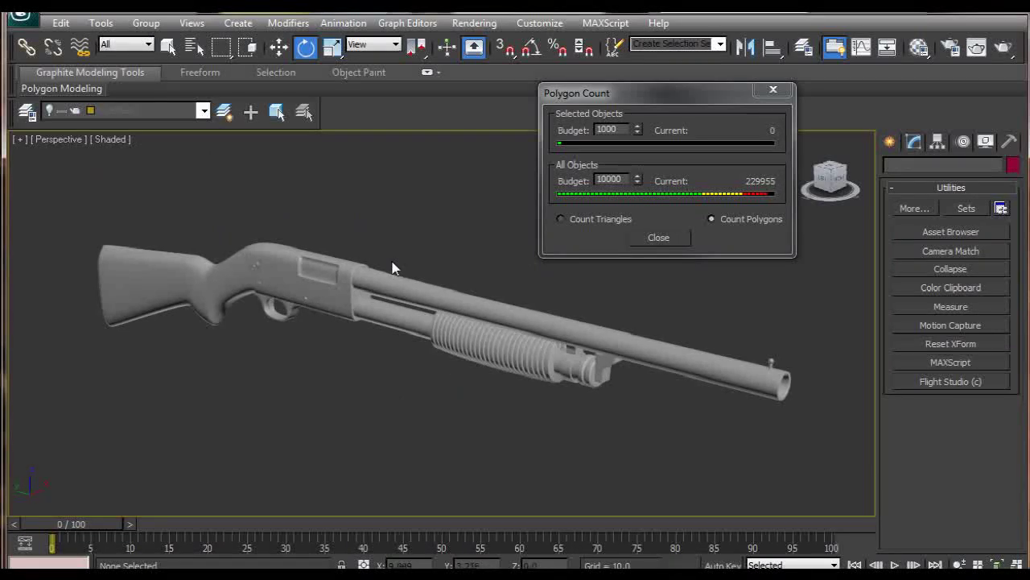
Step: Hide the HighPoly layer, show the LowPoly layer and make it current, and close the Polygon Count window
click(203, 111)
click(47, 141)
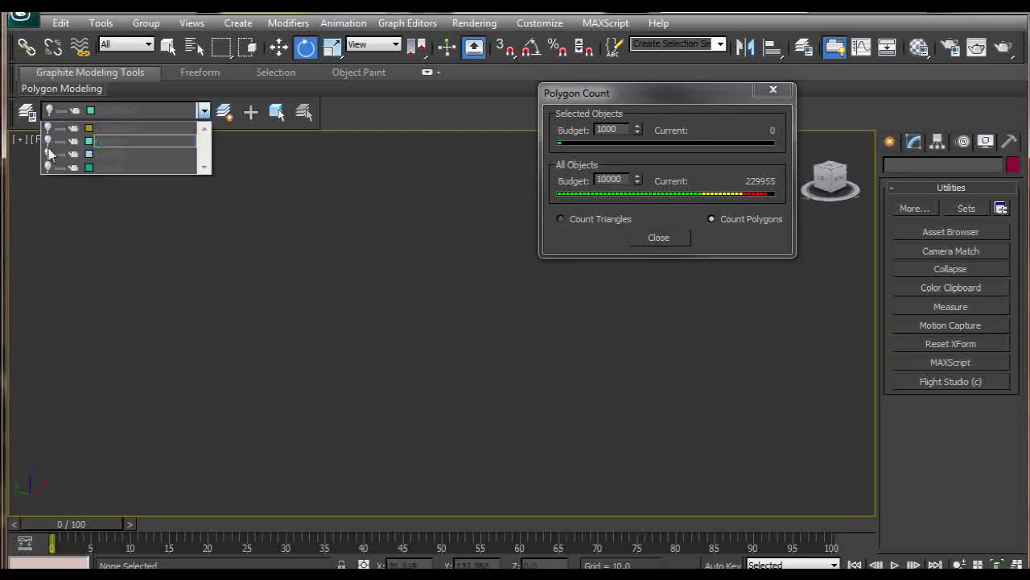
click(47, 154)
click(109, 157)
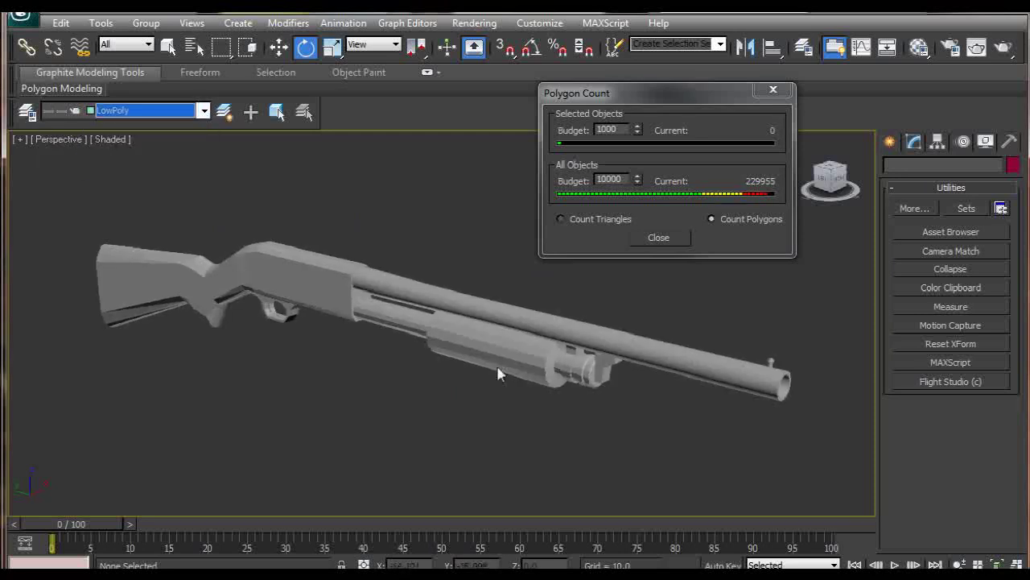
click(658, 237)
Step: Turn on edged faces, select the low-poly barrel's polygons, and clear all their smoothing groups
click(584, 325)
key(F4)
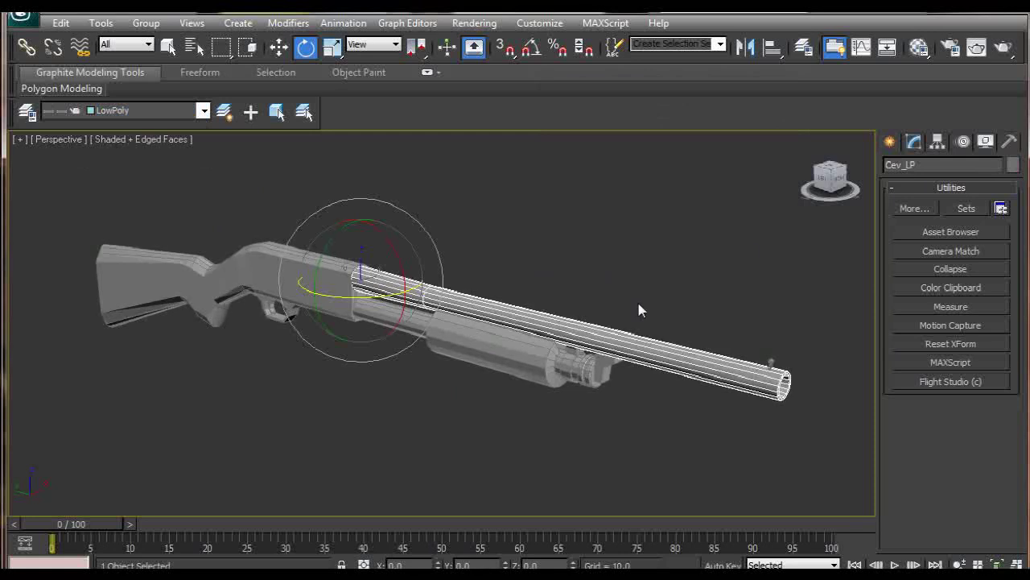
key(4)
click(659, 321)
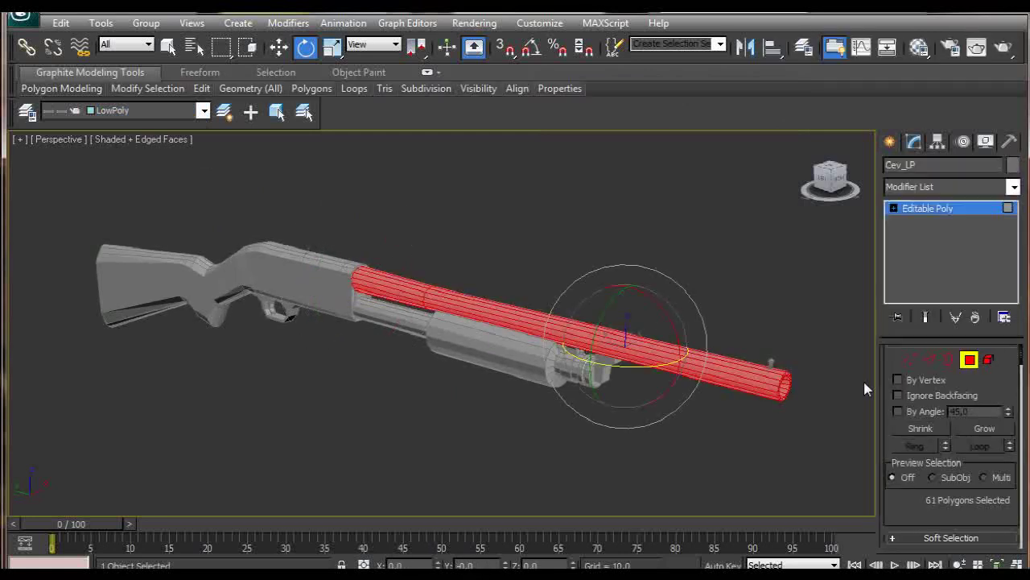
drag(1019, 357, 1023, 442)
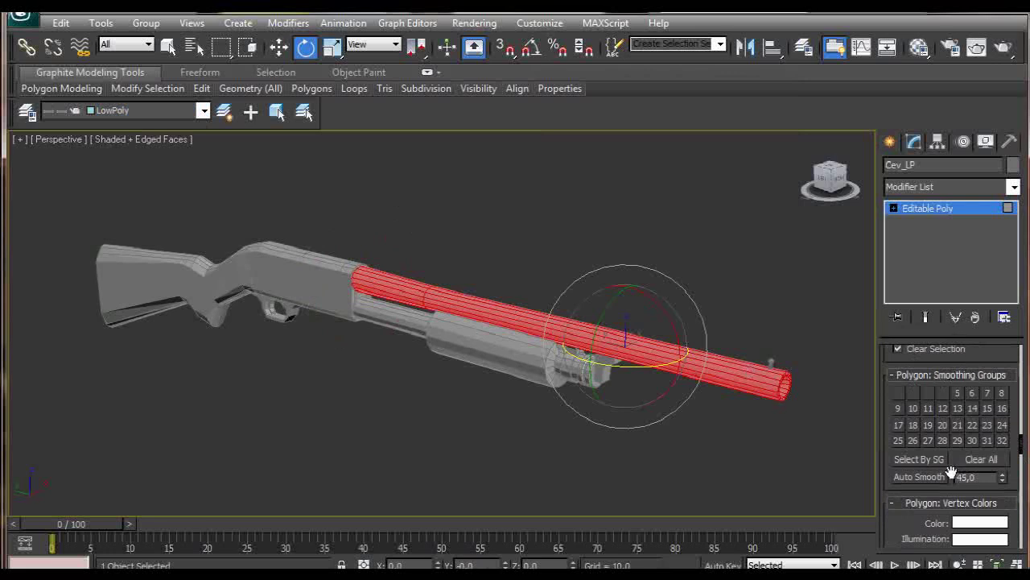
click(981, 459)
Step: Assign smoothing group 1 to the polygons of the low-poly barrel's outer wall
alt+middle_drag(754, 416, 723, 314)
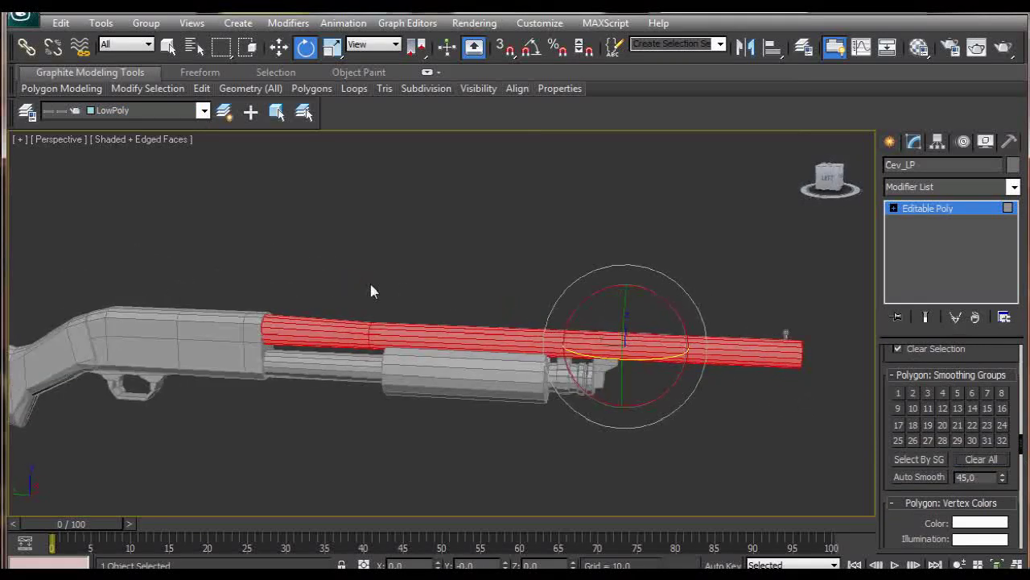
alt+middle_drag(726, 441, 644, 421)
click(898, 393)
scroll(770, 396, up, 4)
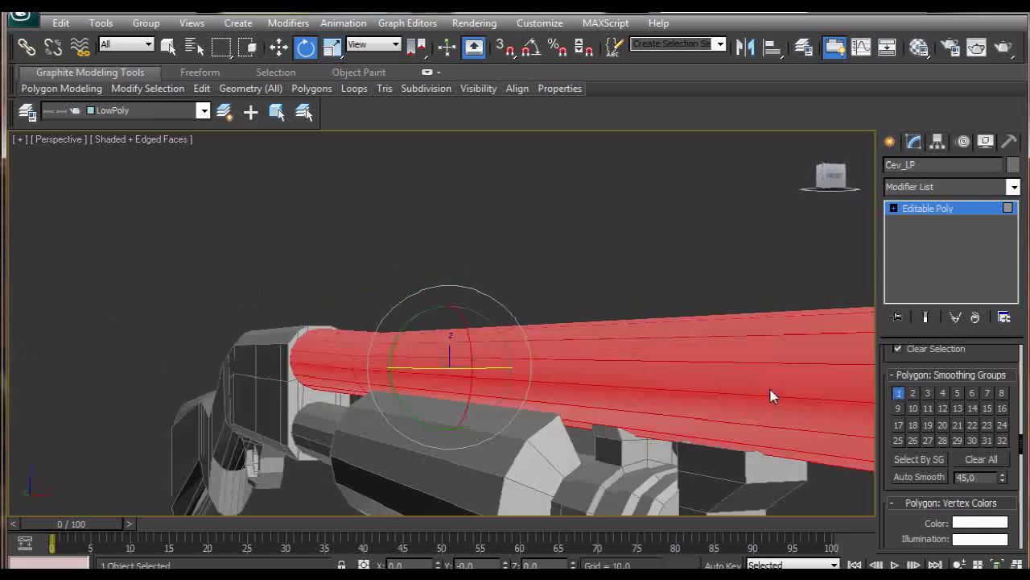
alt+middle_drag(828, 427, 629, 402)
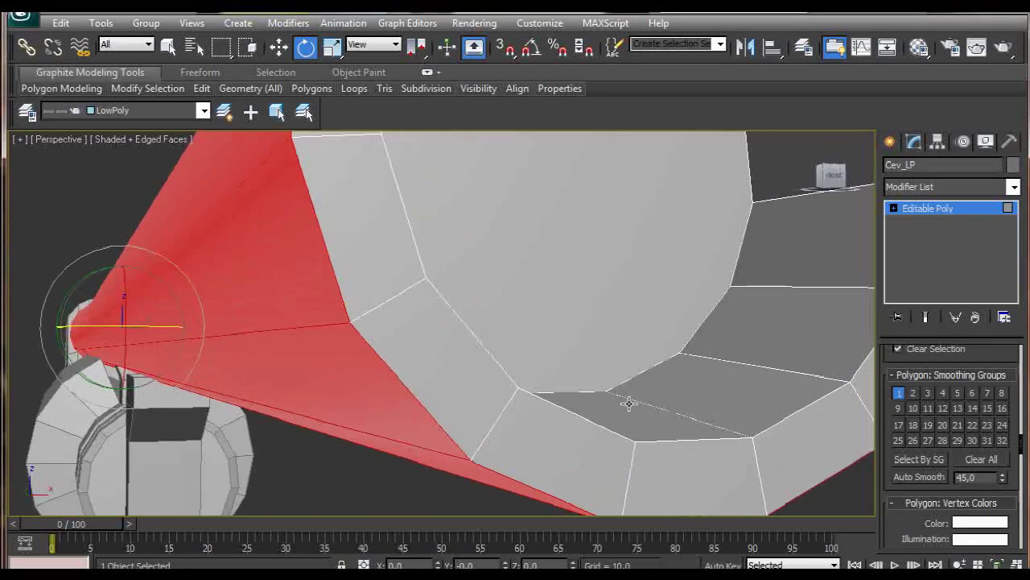
Step: Select the ring of polygons on the inner wall of the muzzle and assign smoothing group 2
scroll(619, 395, down, 5)
click(490, 293)
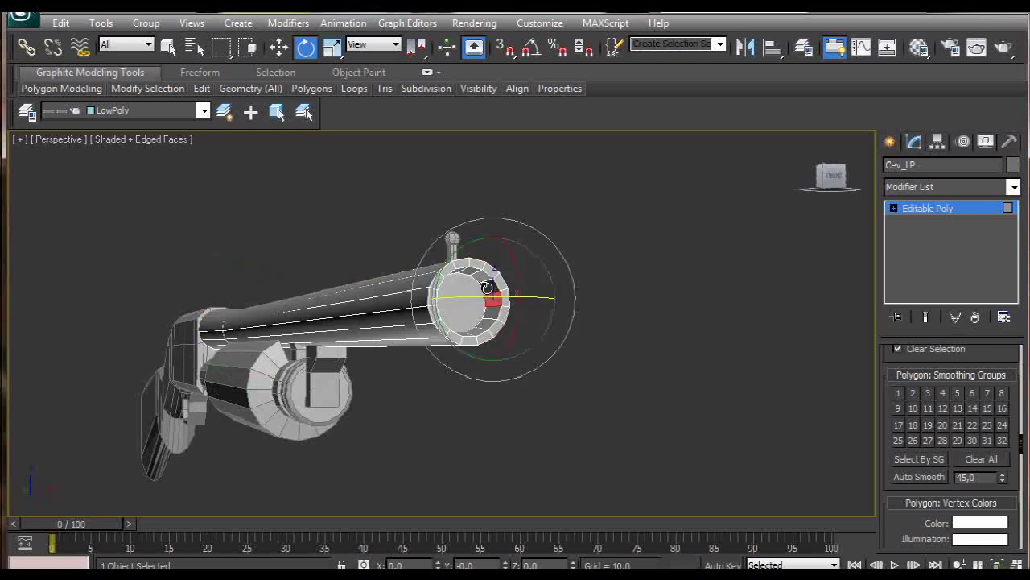
key(q)
shift+click(486, 283)
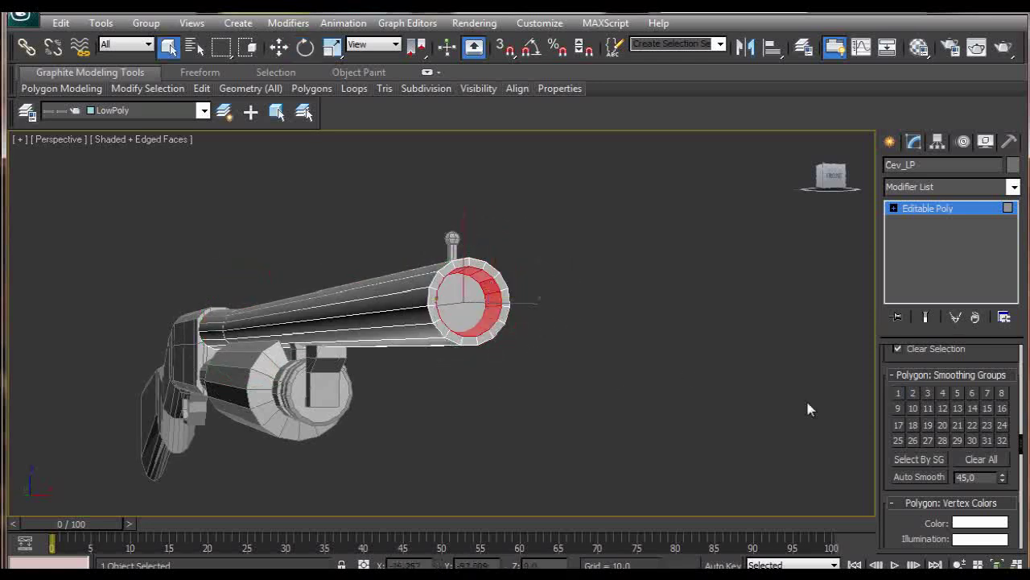
click(913, 392)
Step: Assign smoothing group 3 to the muzzle's rim polygons and group 4 to the cap inside the bore, and clear the selection
click(504, 296)
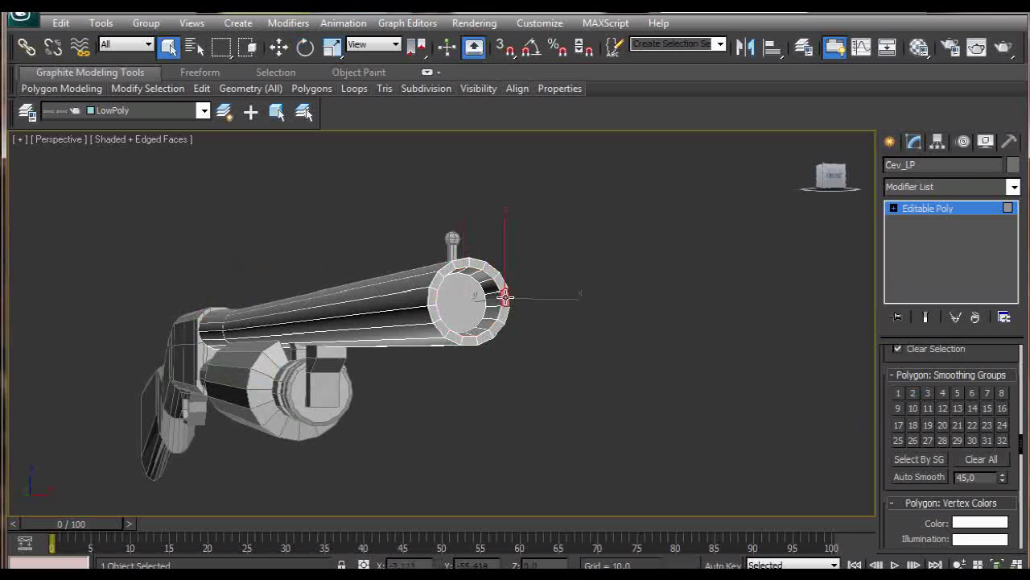
shift+click(505, 297)
click(928, 393)
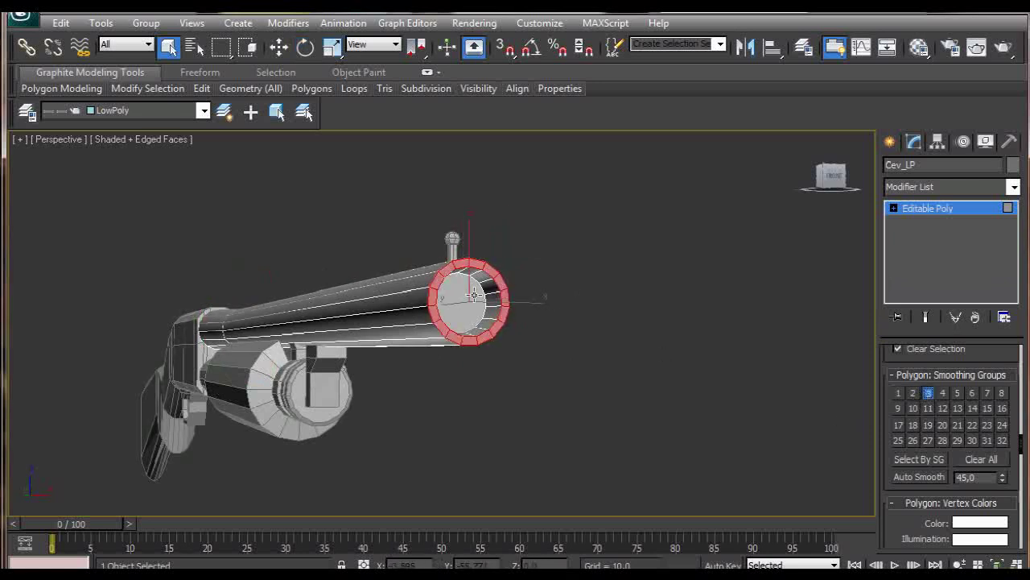
click(943, 393)
click(651, 370)
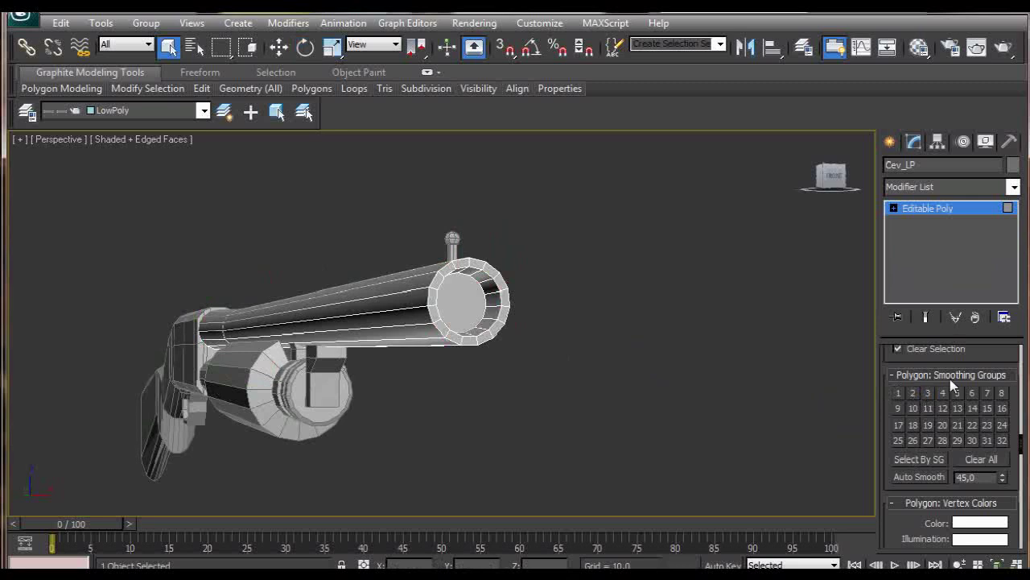
Step: Examine the low-poly shotgun and its regrouped barrel from the side, the front and slightly above
alt+middle_drag(661, 353, 583, 397)
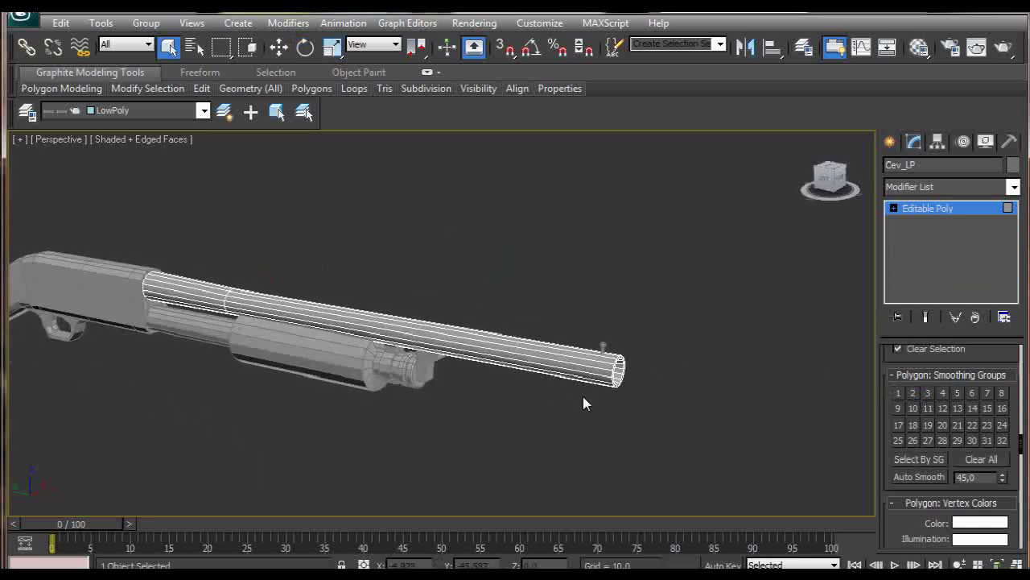
scroll(584, 395, down, 5)
scroll(556, 379, up, 5)
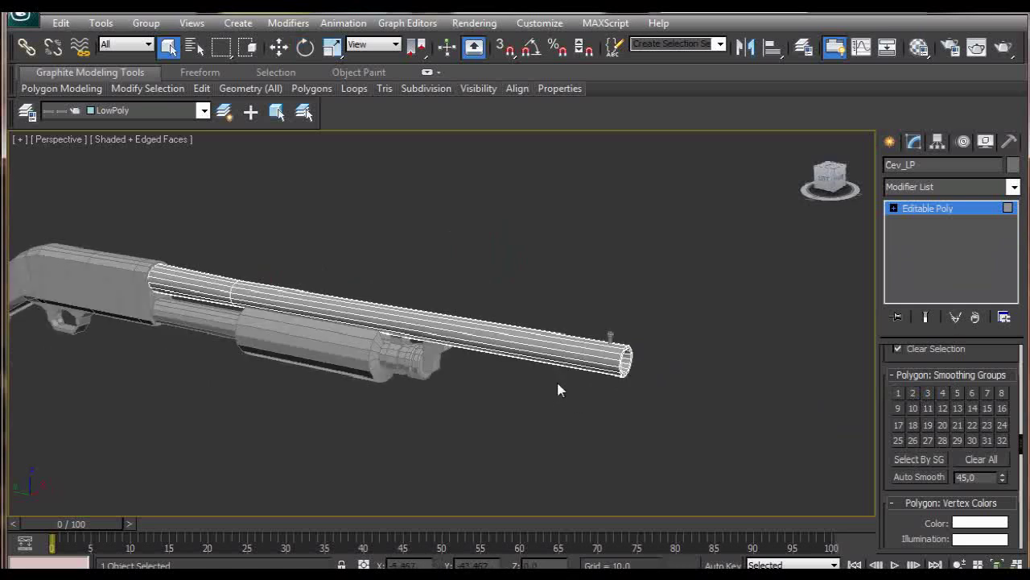
middle_drag(514, 391, 609, 373)
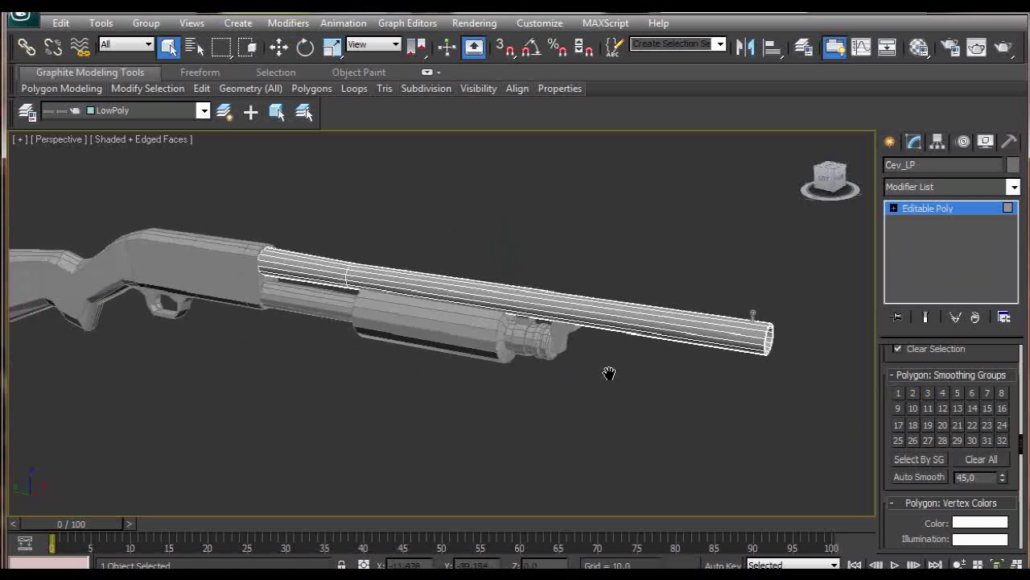
scroll(609, 373, down, 2)
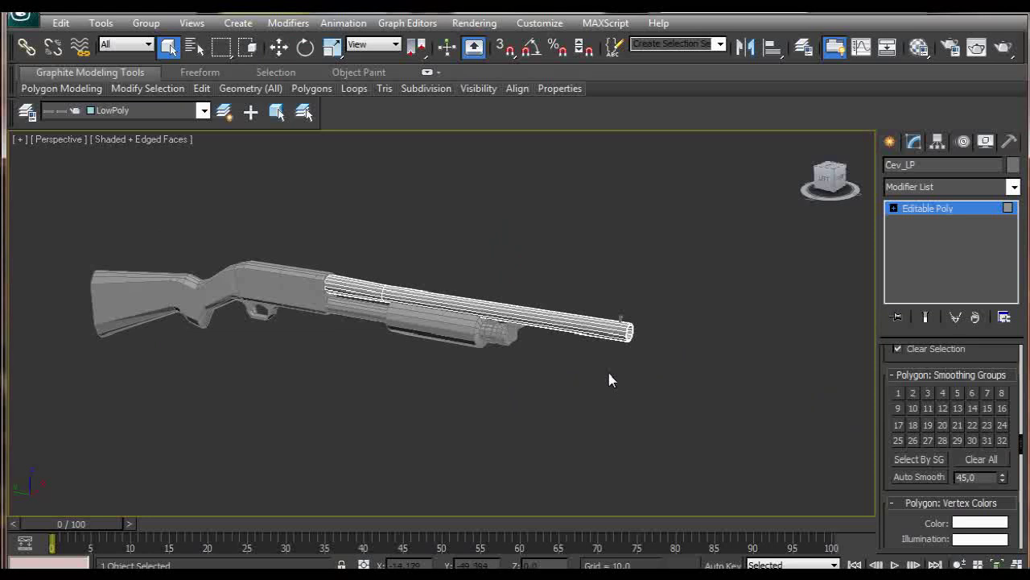
alt+middle_drag(610, 380, 583, 391)
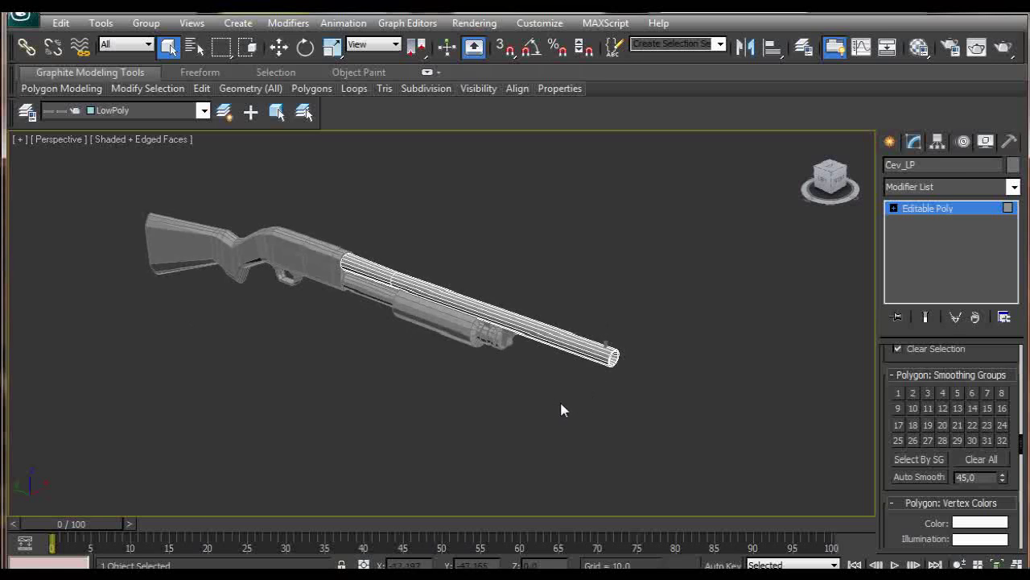
scroll(561, 409, up, 3)
mouse_move(561, 406)
middle_down()
mouse_move(529, 403)
mouse_move(543, 408)
middle_up()
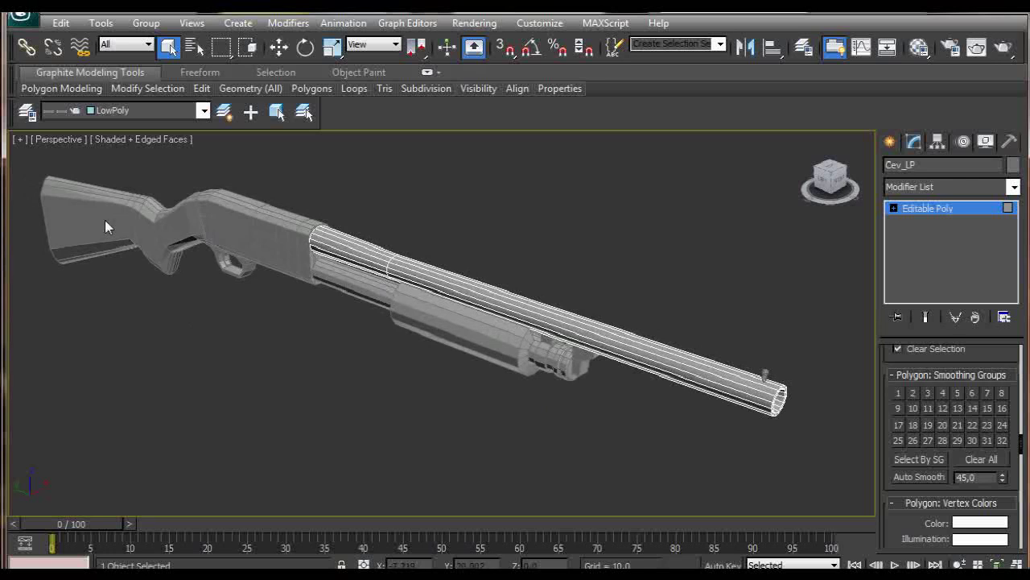